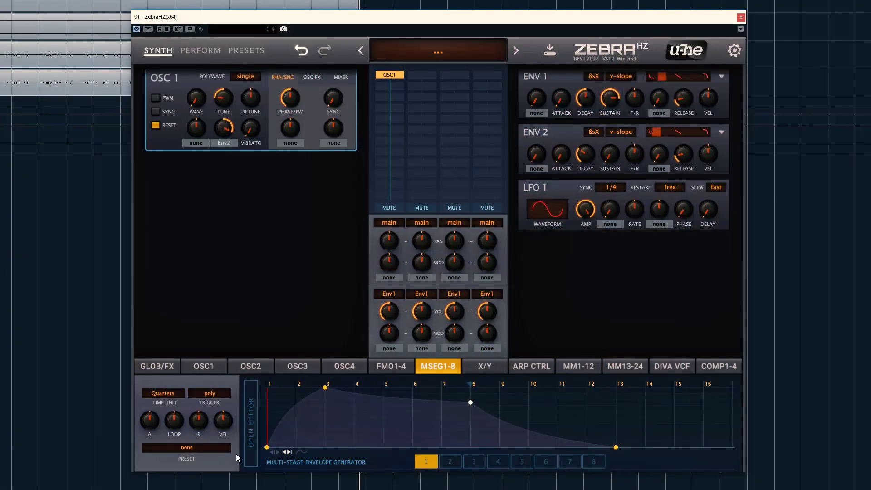
# Set MSEG 1's time unit to Sixteenth and its trigger mode to mono
pyautogui.click(178, 394)
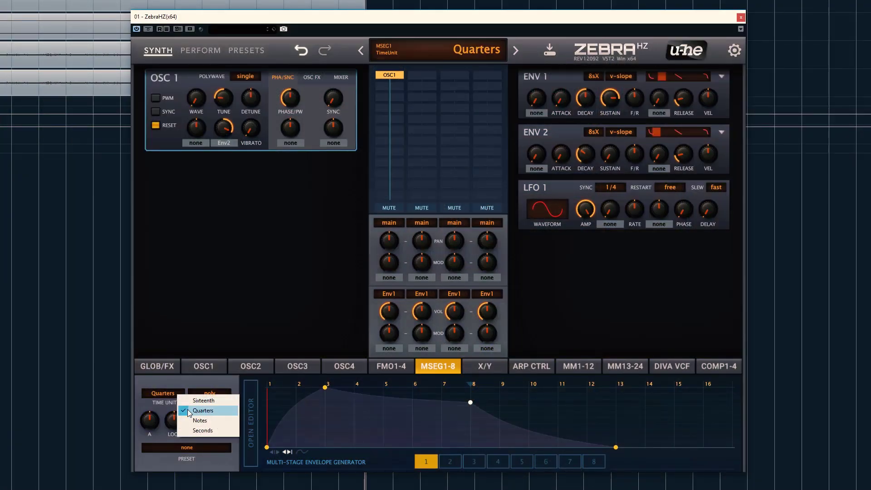
pyautogui.click(202, 400)
pyautogui.click(217, 400)
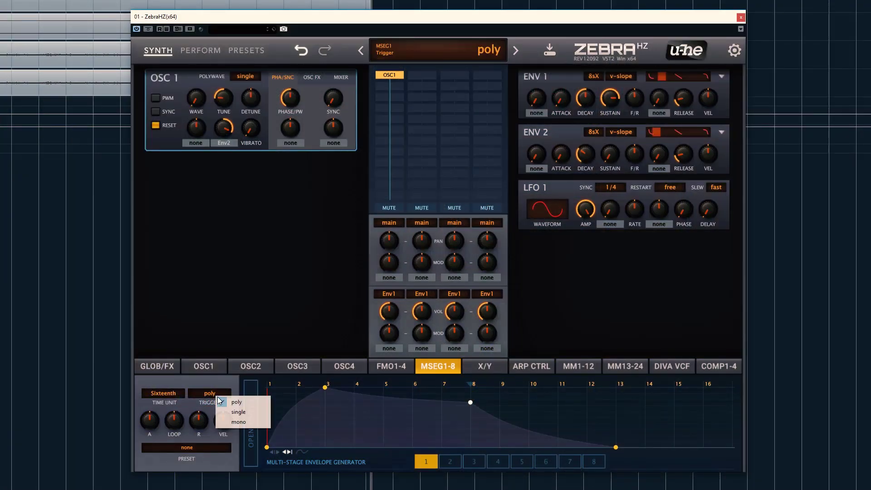
pyautogui.click(238, 422)
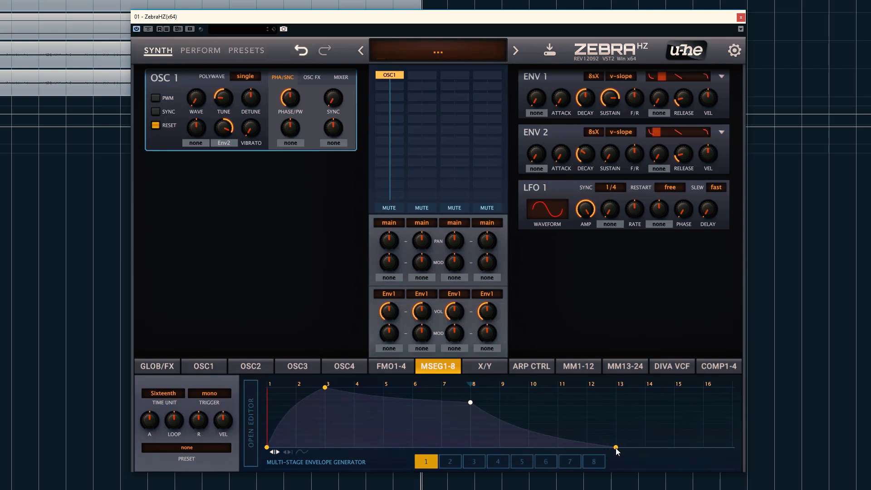
# Reshape MSEG 1 into a single decay from a peak at step 1 to the end of step 16, removing the middle point
pyautogui.moveTo(616, 448); pyautogui.dragTo(732, 457)
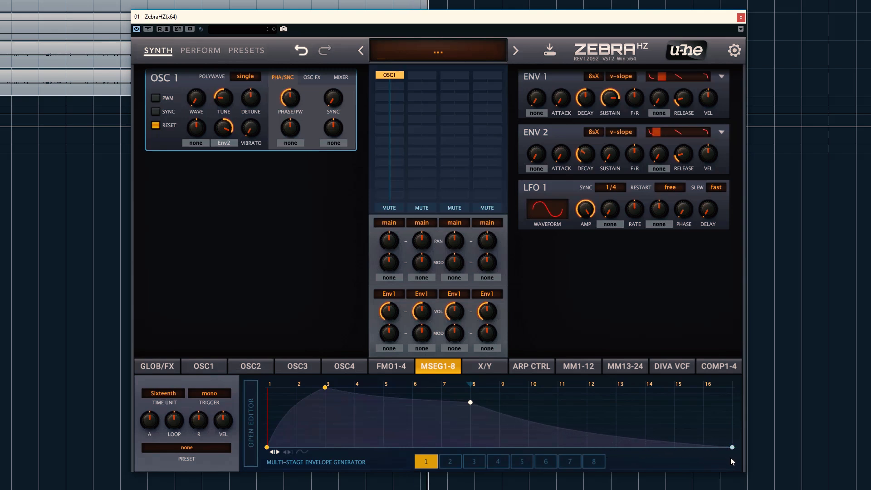
pyautogui.moveTo(471, 406)
pyautogui.mouseDown()
pyautogui.moveTo(564, 403)
pyautogui.moveTo(492, 405)
pyautogui.mouseUp()
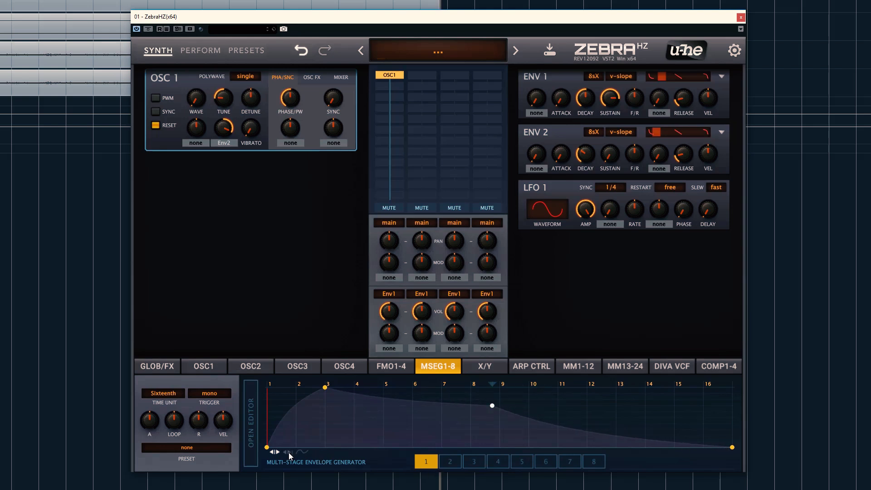
pyautogui.moveTo(495, 407); pyautogui.dragTo(470, 407)
pyautogui.moveTo(689, 449); pyautogui.dragTo(715, 452)
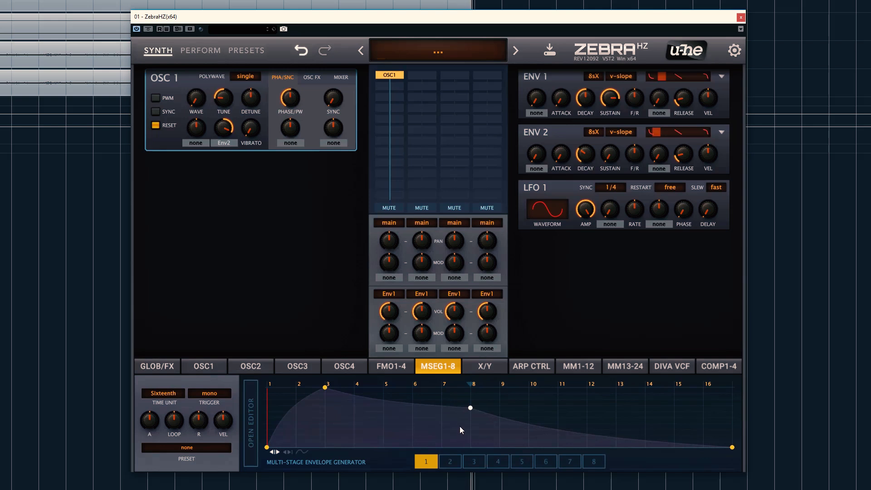
pyautogui.rightClick(470, 408)
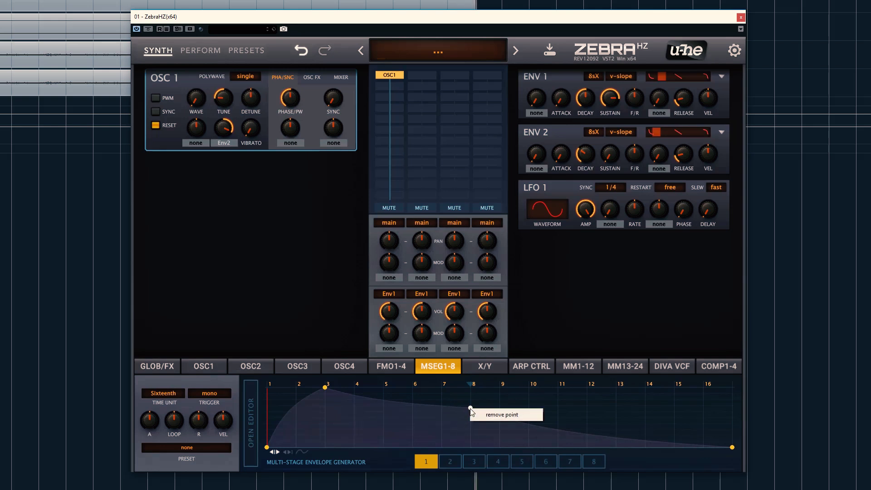
pyautogui.click(495, 416)
pyautogui.moveTo(326, 388); pyautogui.dragTo(248, 371)
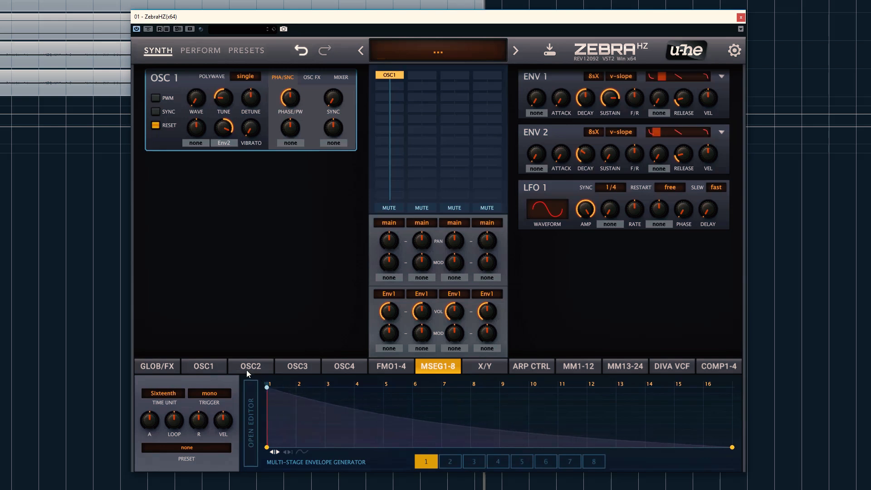
# Loop MSEG 1 over its full 16-step length and shape a steep decay that falls to zero at step 2
pyautogui.rightClick(734, 448)
pyautogui.click(741, 465)
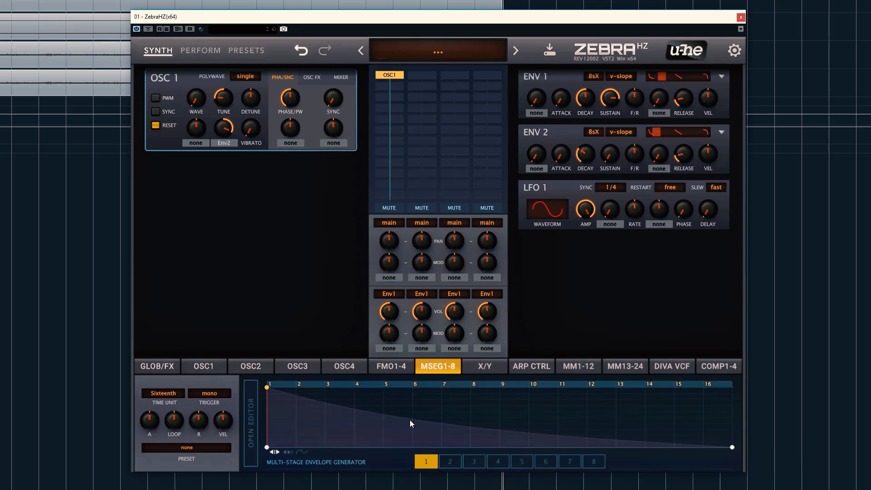
pyautogui.moveTo(296, 398); pyautogui.dragTo(300, 396)
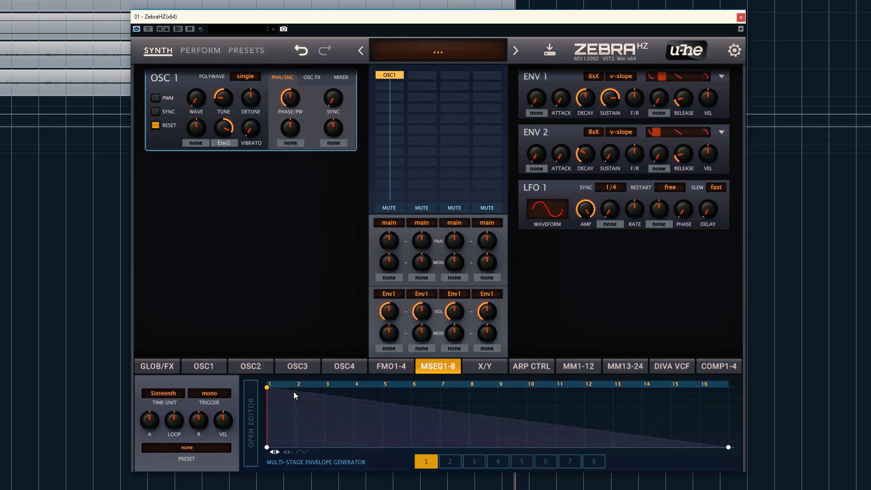
pyautogui.moveTo(295, 394); pyautogui.dragTo(271, 469)
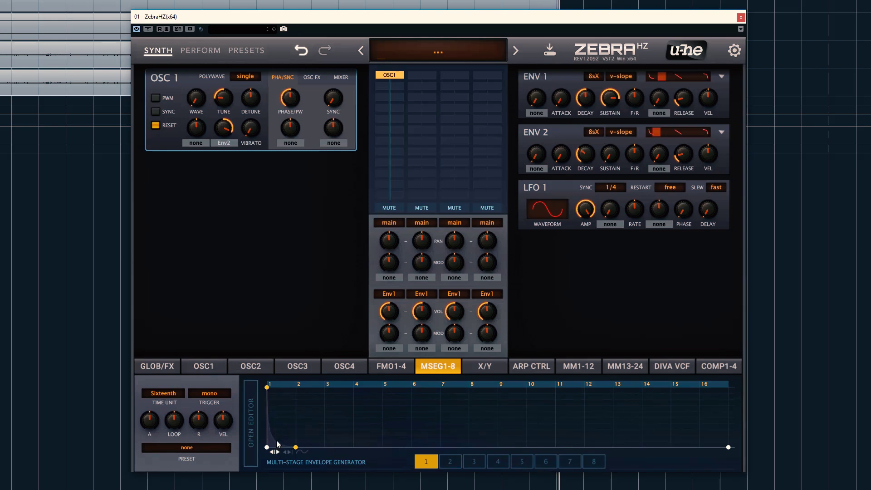
# Assign MSEG1 as Oscillator 1's tune modulation source and make the envelope's first decay curve gentler
pyautogui.click(227, 145)
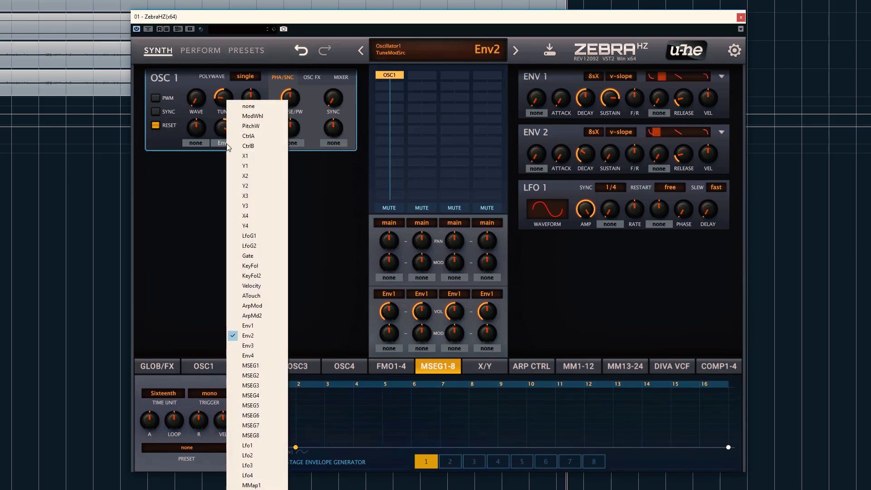
pyautogui.click(269, 366)
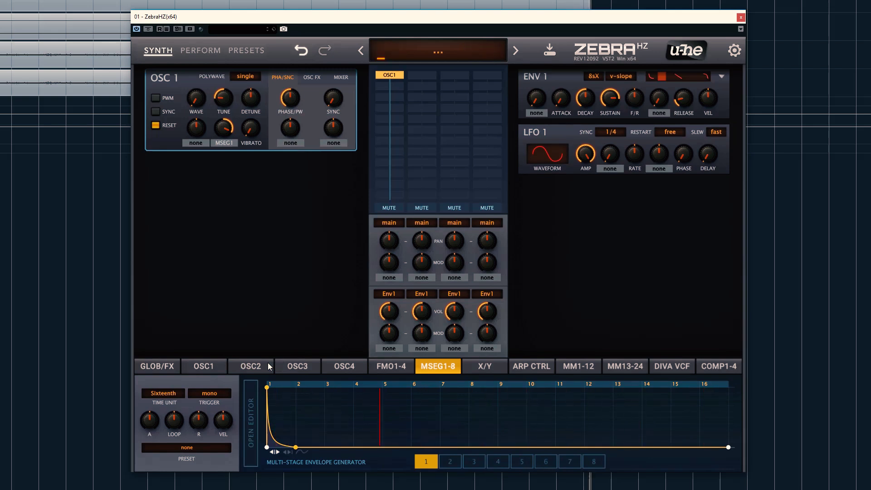
pyautogui.moveTo(275, 444); pyautogui.dragTo(281, 428)
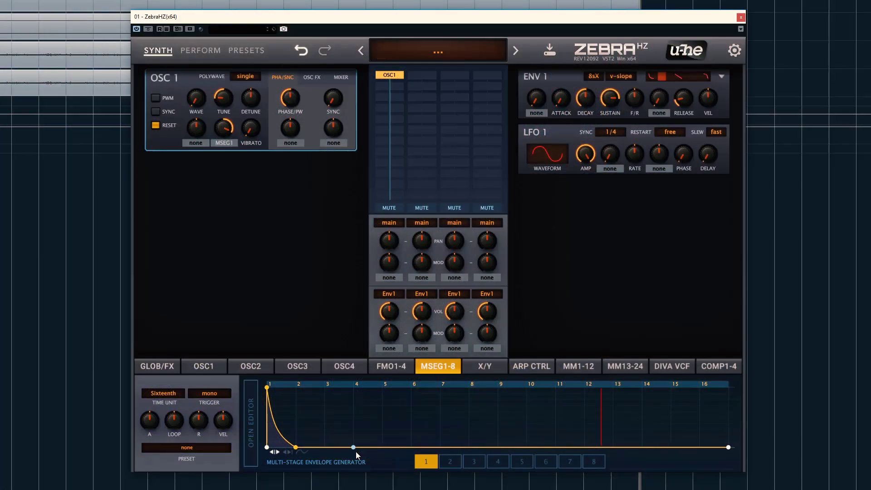
# Add two more decay spikes to MSEG 1, peaking at steps 4 and 11 and each falling to zero one step later
pyautogui.doubleClick(364, 421)
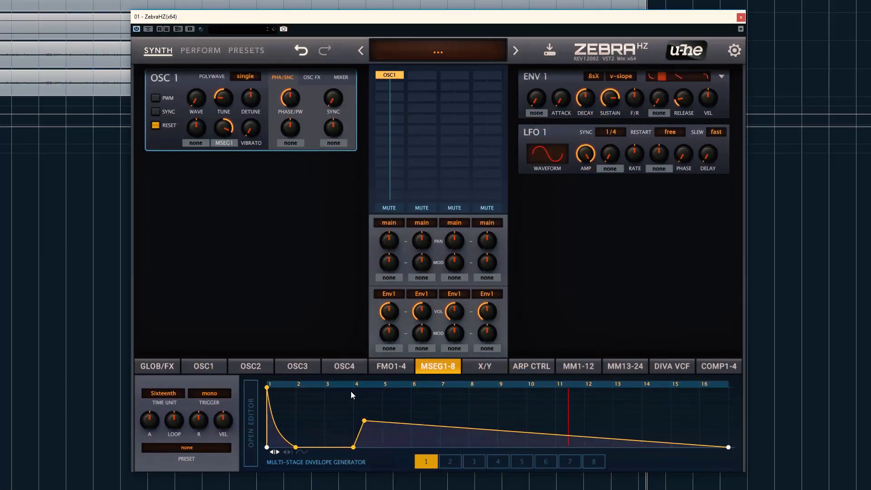
pyautogui.moveTo(365, 421); pyautogui.dragTo(366, 443)
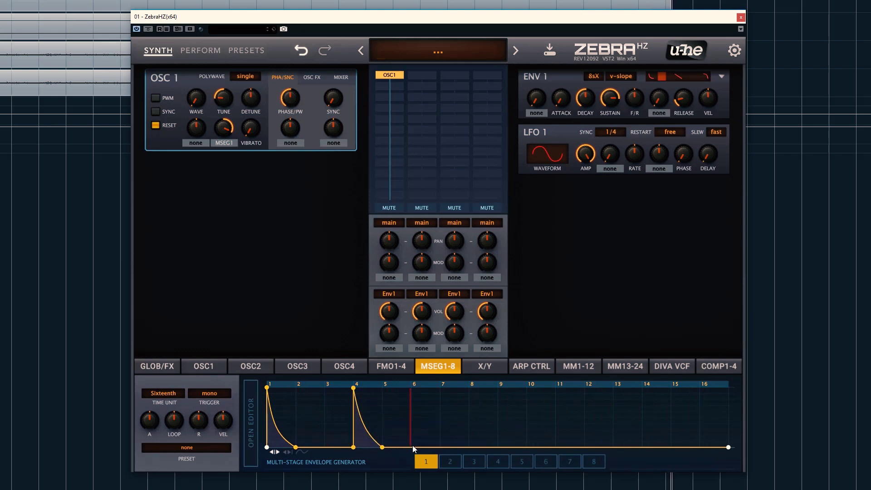
pyautogui.doubleClick(559, 440)
pyautogui.moveTo(560, 440)
pyautogui.mouseDown()
pyautogui.moveTo(557, 448)
pyautogui.moveTo(556, 387)
pyautogui.moveTo(585, 448)
pyautogui.moveTo(571, 433)
pyautogui.moveTo(566, 446)
pyautogui.mouseUp()
pyautogui.doubleClick(571, 429)
pyautogui.doubleClick(567, 402)
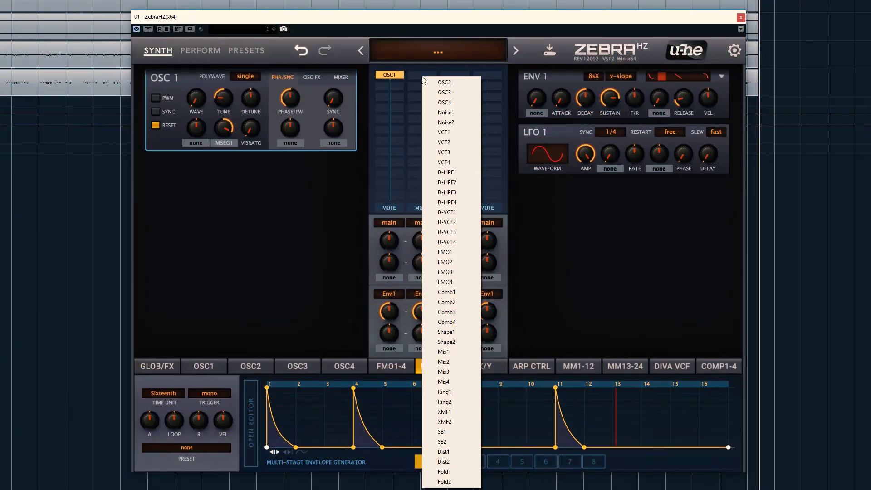
# Add Noise1 in the second lane as stereo pink noise with its volume turned fully down
pyautogui.click(440, 113)
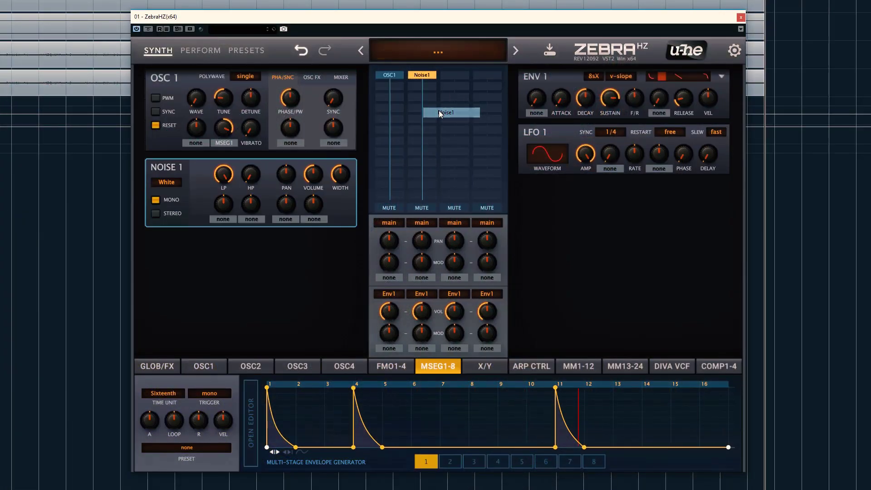
pyautogui.click(180, 178)
pyautogui.click(191, 195)
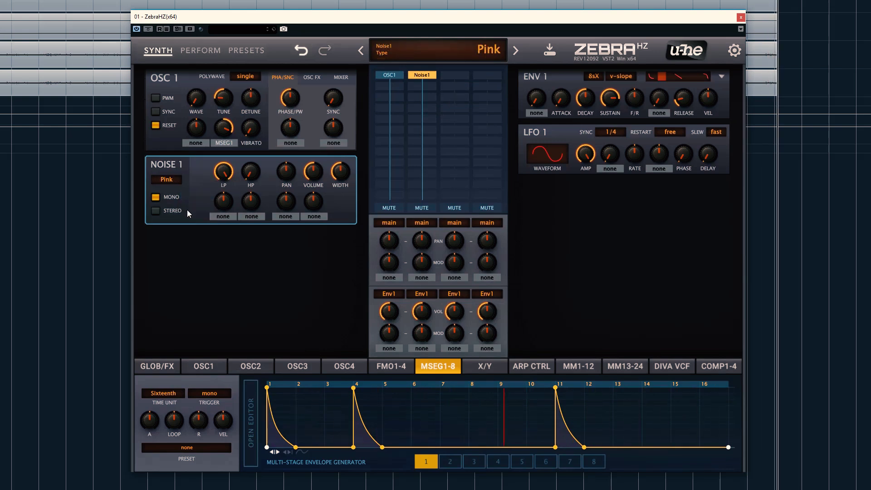
pyautogui.click(156, 211)
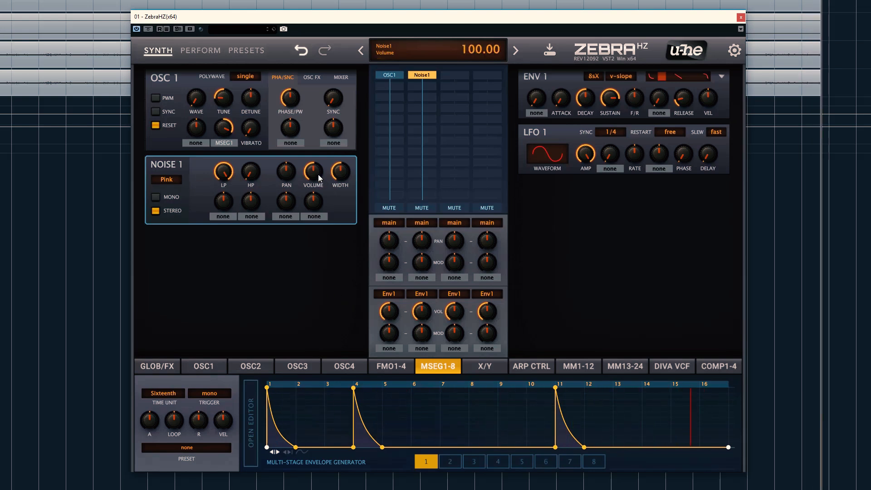
pyautogui.moveTo(319, 178); pyautogui.dragTo(306, 208)
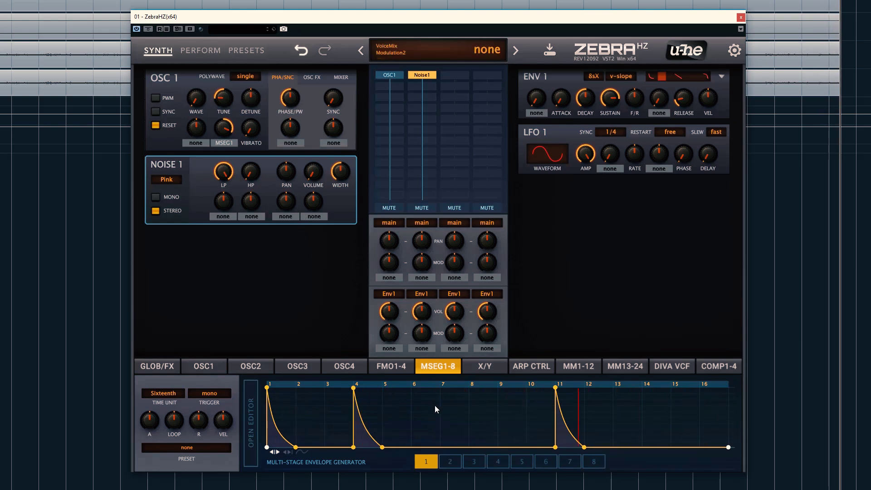
# Show MSEG 2 and assign it as Noise 1's volume modulation source
pyautogui.click(456, 463)
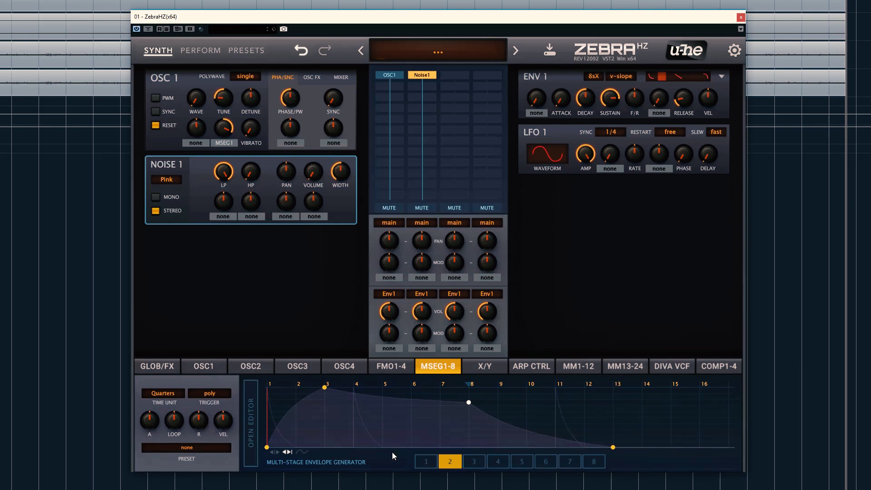
pyautogui.click(276, 453)
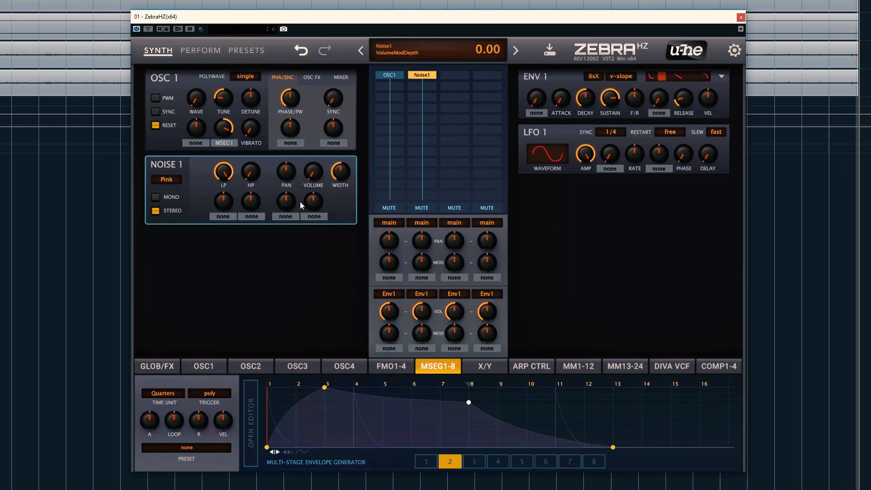
pyautogui.rightClick(307, 217)
pyautogui.click(308, 218)
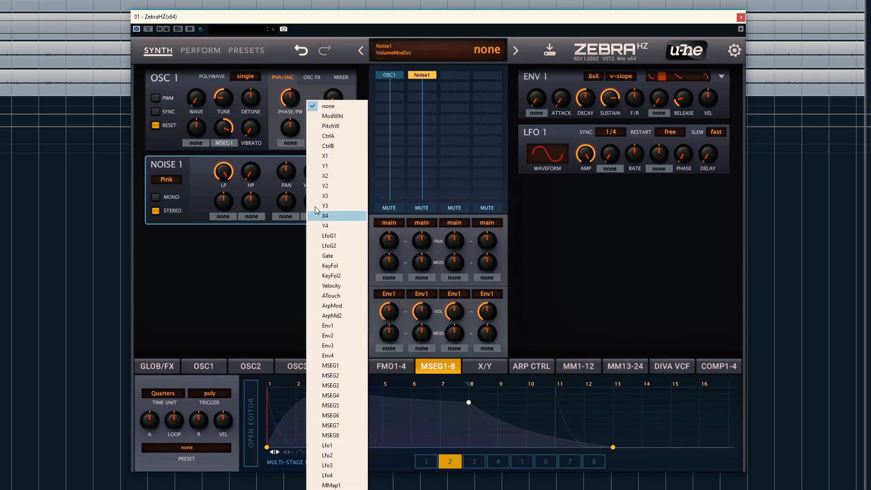
pyautogui.click(332, 376)
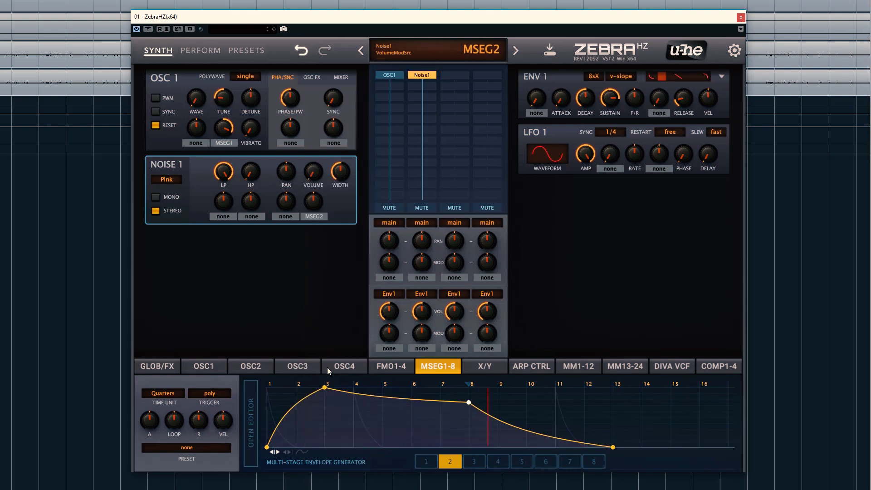
# Set MSEG 2's time unit to Sixteenth and its trigger mode to mono
pyautogui.click(176, 394)
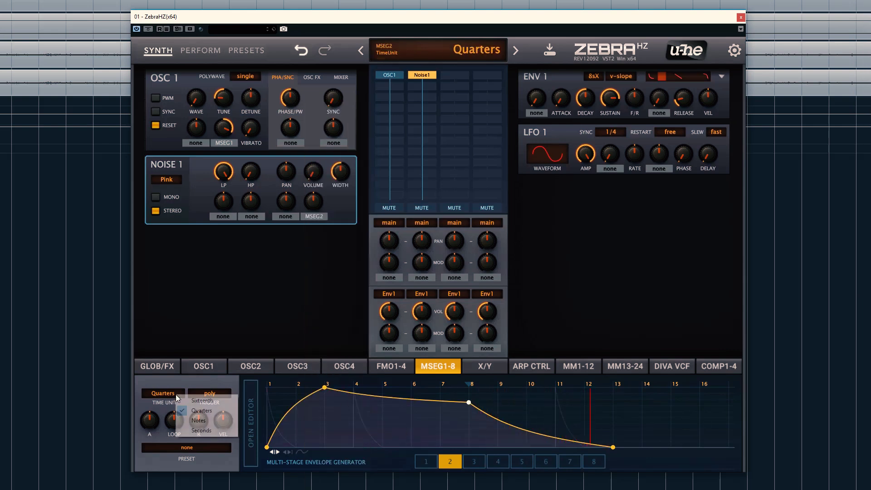
pyautogui.click(187, 401)
pyautogui.click(213, 393)
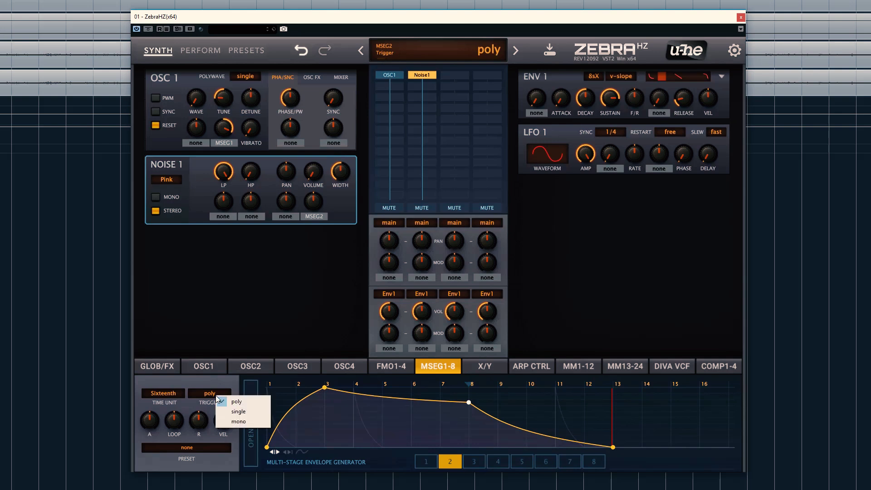
pyautogui.click(233, 422)
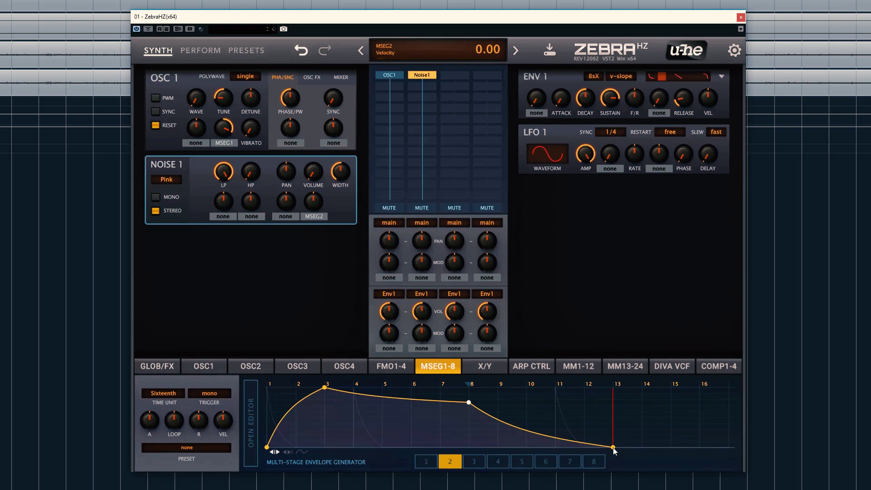
# Extend the MSEG 2 envelope to the end of step 16 and loop it over its full length
pyautogui.moveTo(614, 448); pyautogui.dragTo(727, 463)
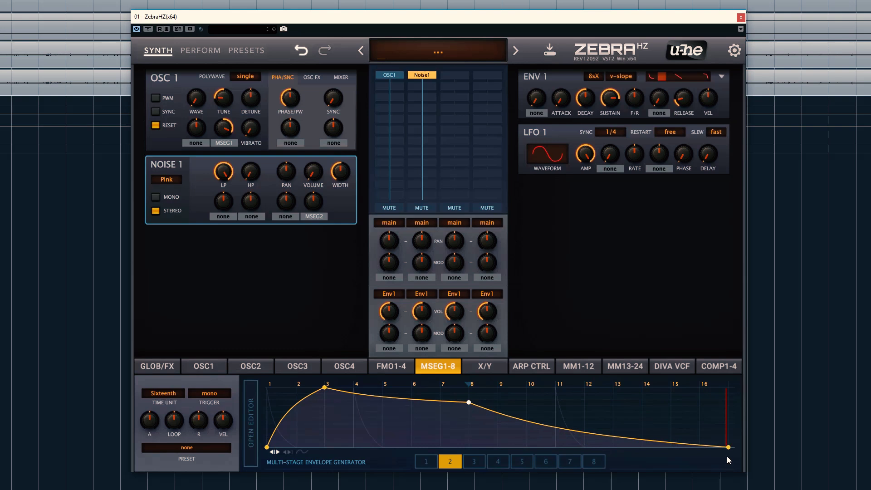
pyautogui.rightClick(731, 453)
pyautogui.click(748, 464)
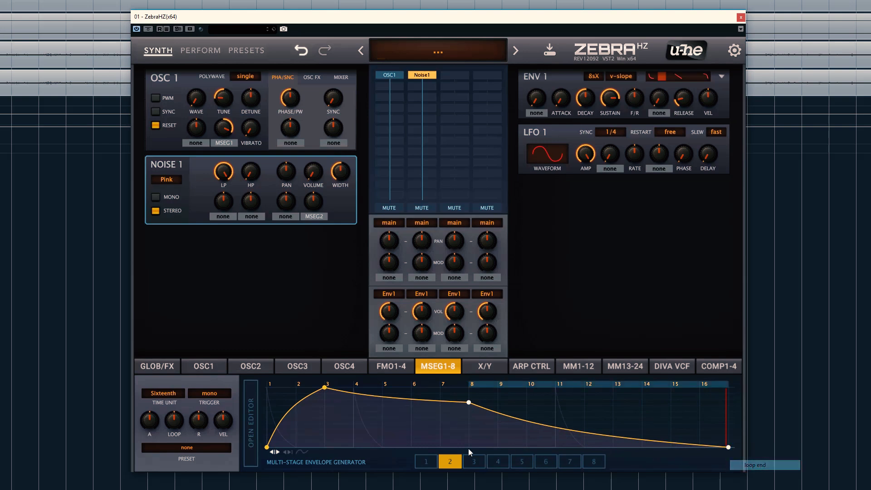
pyautogui.click(274, 452)
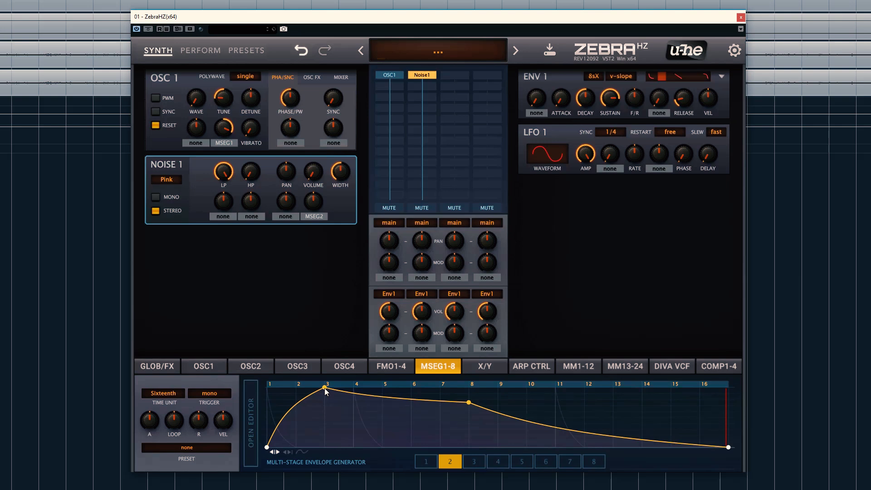
# Shape MSEG 2 into two decay spikes peaking at steps 5 and 13, each falling to zero two steps later
pyautogui.moveTo(325, 388); pyautogui.dragTo(385, 451)
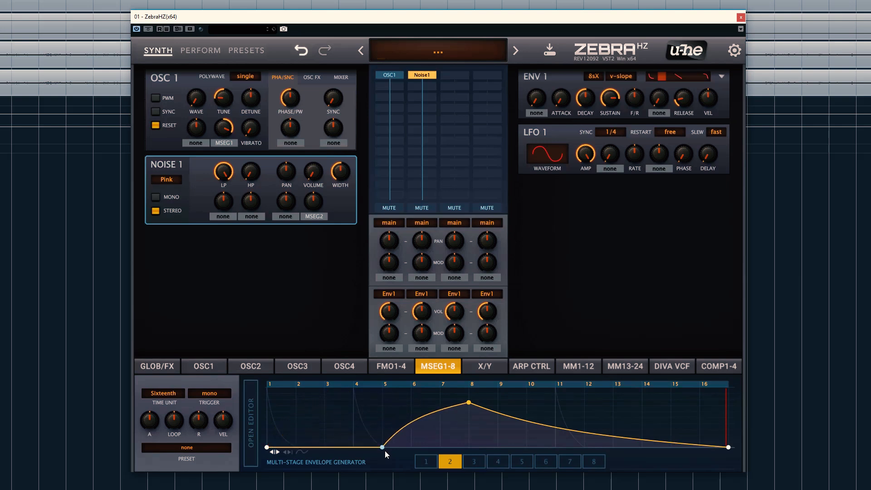
pyautogui.moveTo(469, 403); pyautogui.dragTo(382, 387)
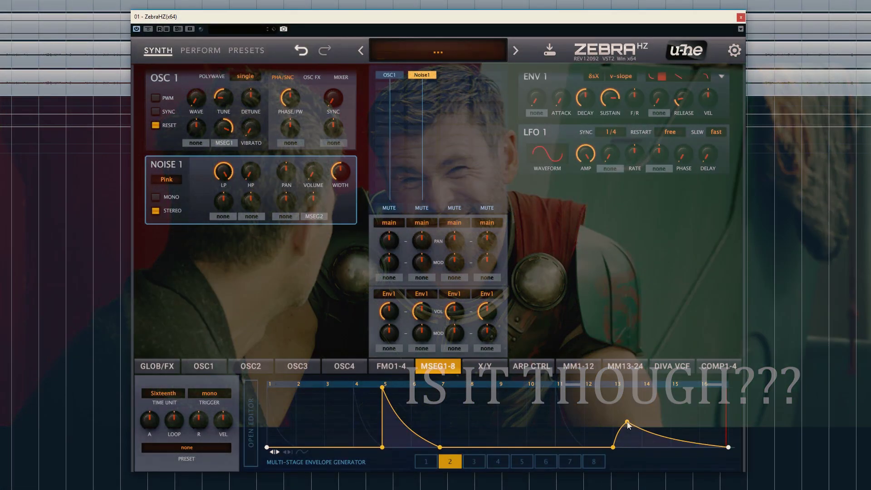
pyautogui.moveTo(614, 424); pyautogui.dragTo(614, 393)
pyautogui.doubleClick(646, 413)
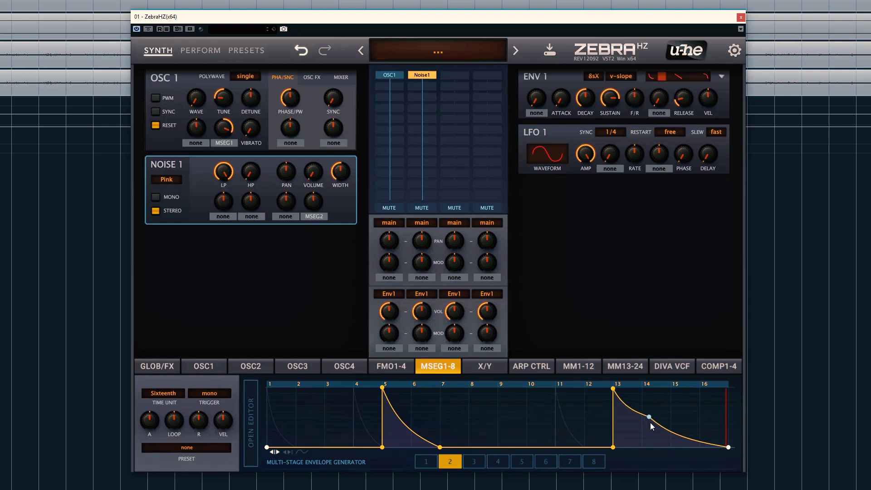
pyautogui.moveTo(648, 421); pyautogui.dragTo(669, 451)
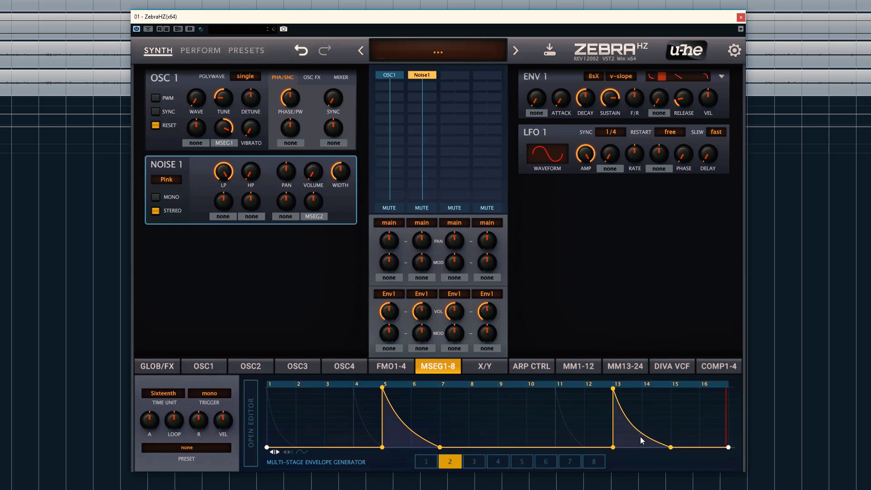
# Turn up the depth of MSEG 2's modulation of Noise 1's volume
pyautogui.moveTo(400, 427); pyautogui.dragTo(406, 429)
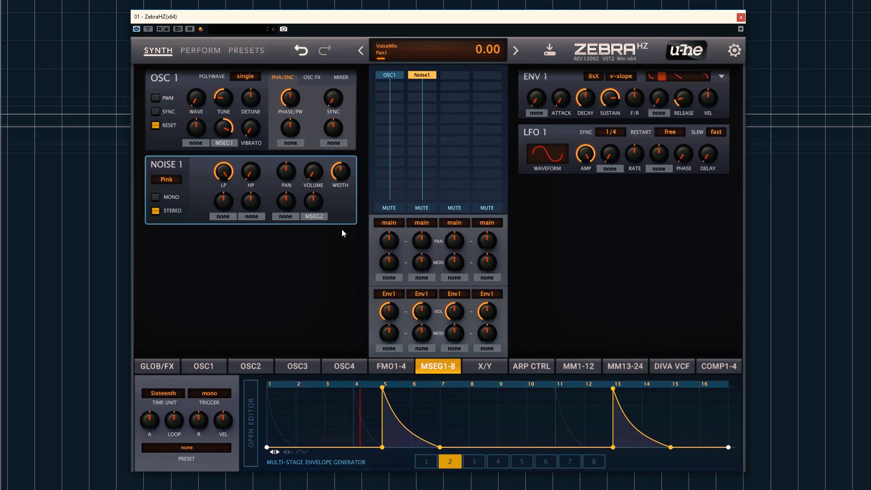
pyautogui.moveTo(315, 202); pyautogui.dragTo(318, 203)
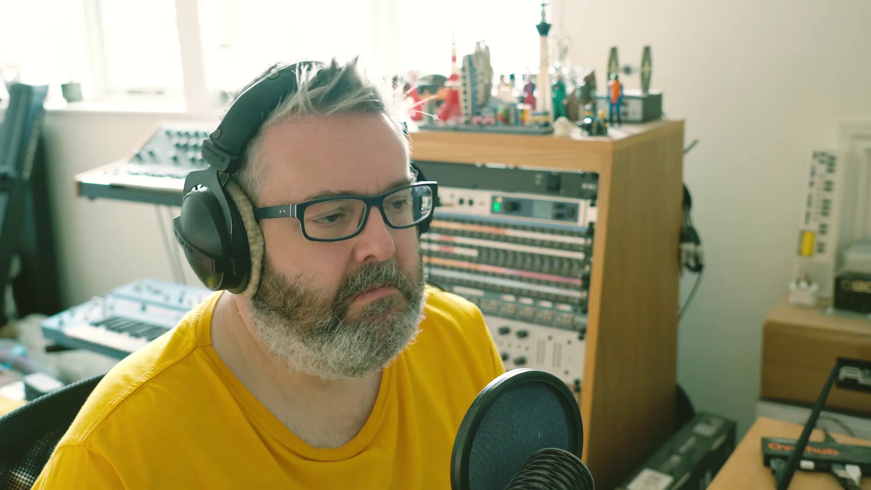
# Add a Noise 2 module in the third lane, show MSEG 3 and set Noise 2's volume to 0.00
pyautogui.click(456, 79)
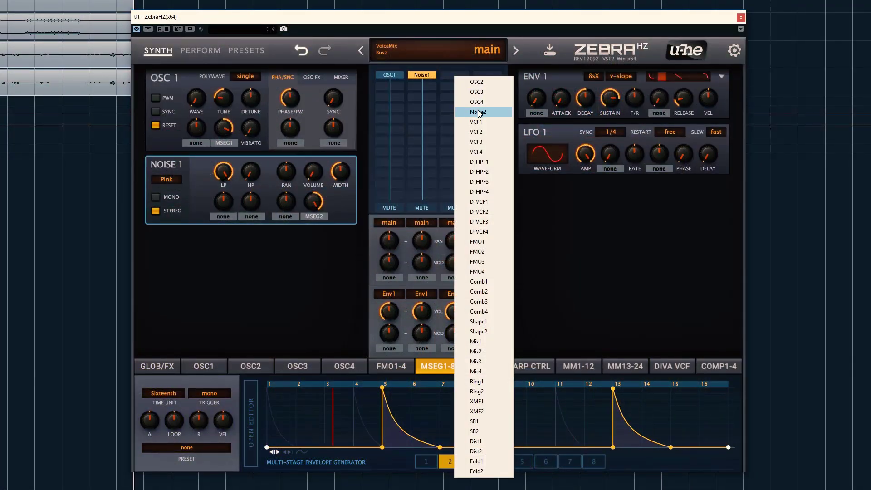
pyautogui.click(478, 112)
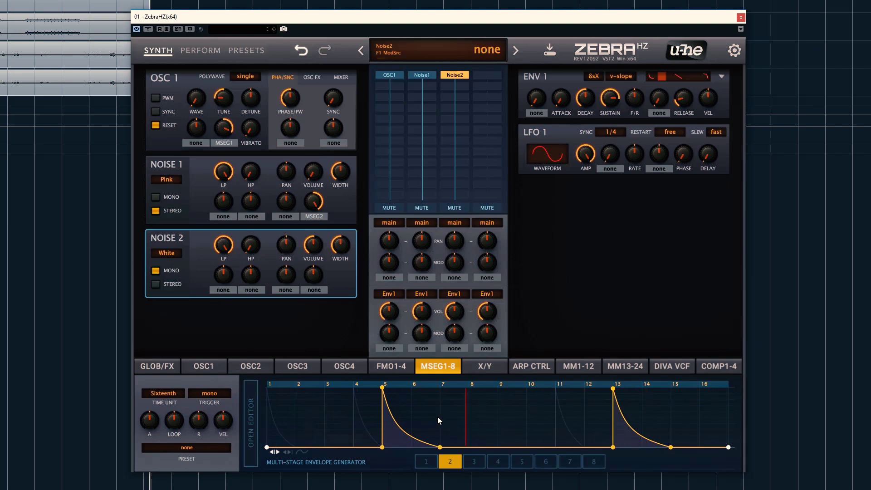
pyautogui.click(470, 462)
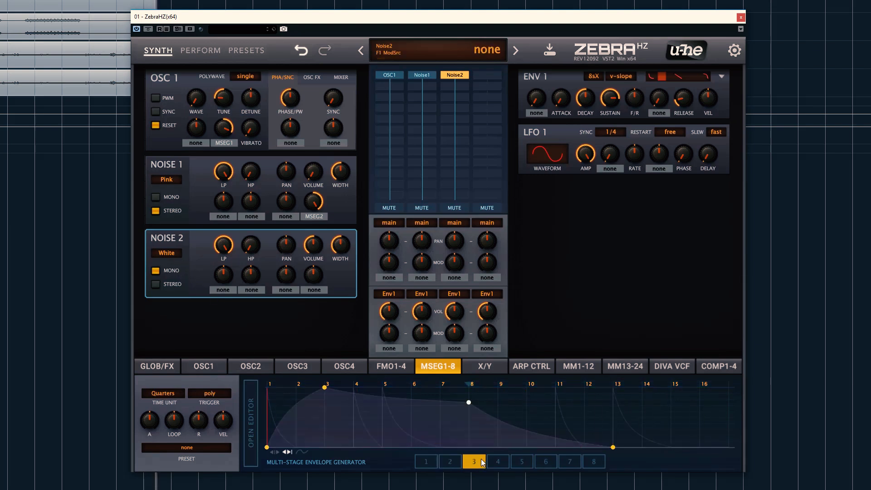
pyautogui.moveTo(312, 248); pyautogui.dragTo(279, 369)
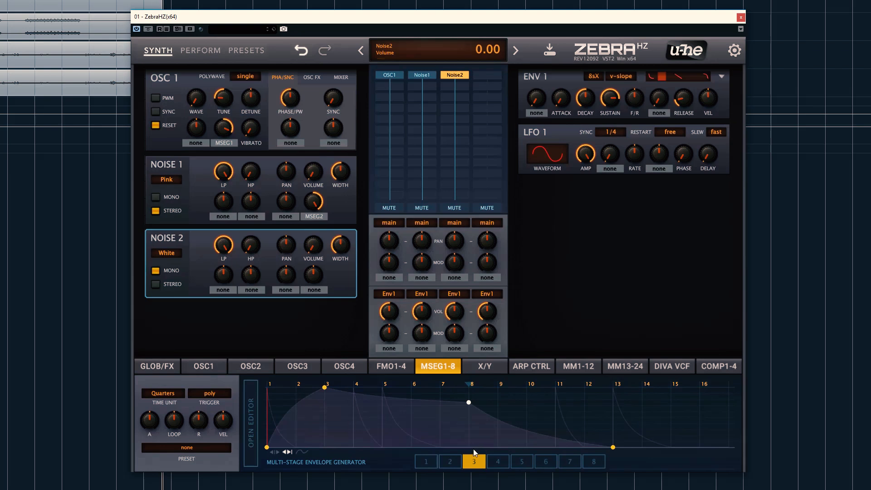
# Set MSEG 3's time unit to Sixteenth and its trigger mode to mono
pyautogui.click(165, 396)
pyautogui.click(184, 398)
pyautogui.click(209, 393)
pyautogui.click(236, 420)
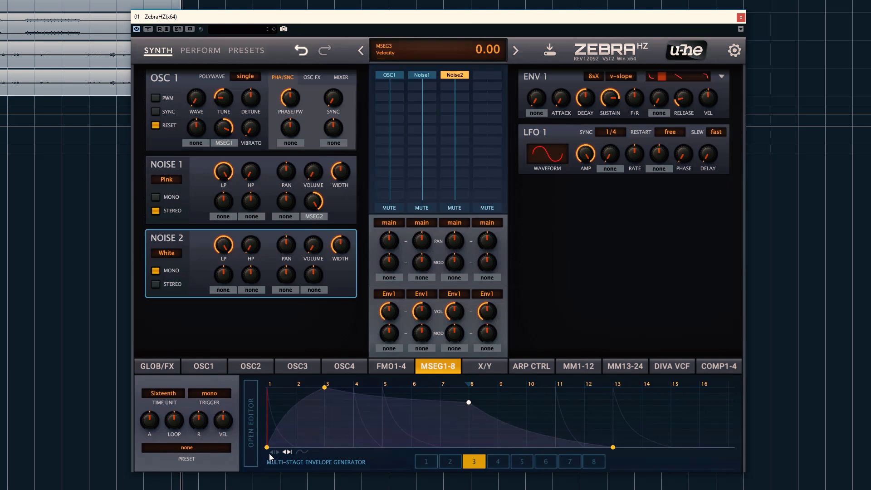
# Extend MSEG 3 to the end of step 16 and shape a decay spike at step 1 reaching zero at step 2
pyautogui.moveTo(615, 449); pyautogui.dragTo(716, 450)
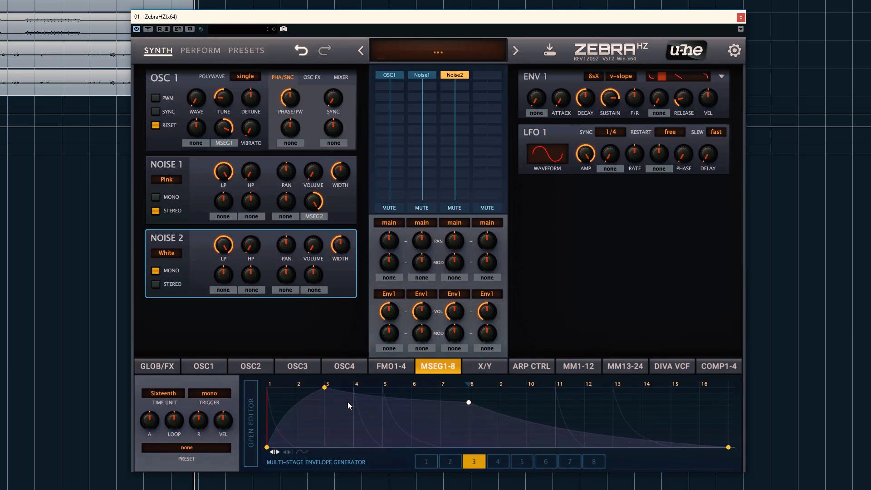
pyautogui.moveTo(318, 390); pyautogui.dragTo(260, 401)
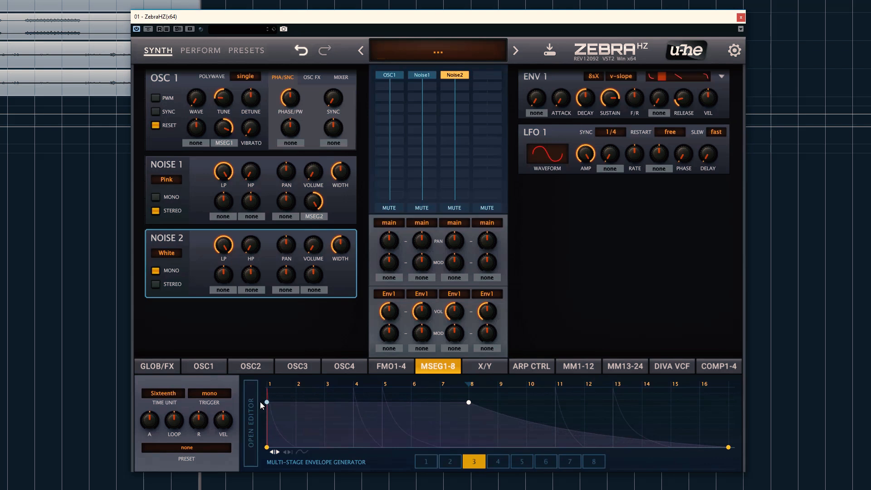
pyautogui.rightClick(299, 414)
pyautogui.moveTo(294, 415); pyautogui.dragTo(296, 456)
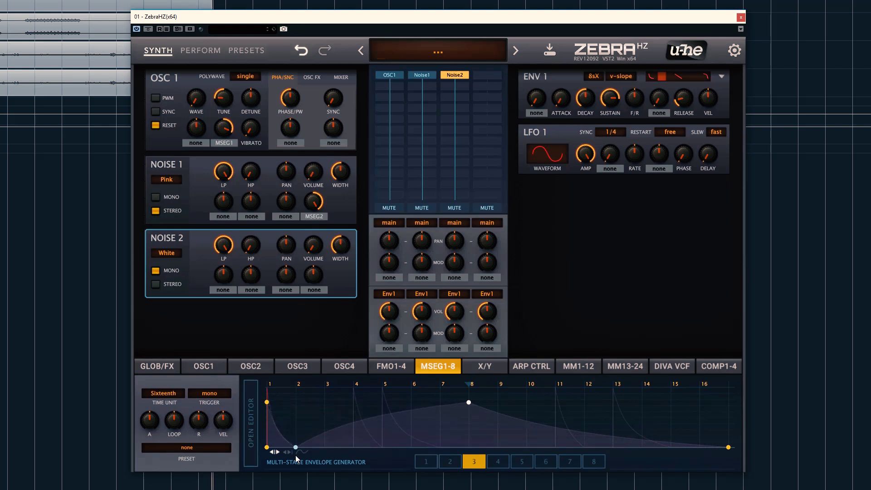
# Add decay spikes to MSEG 3 at steps 4 and 7, each falling to zero one step later
pyautogui.doubleClick(358, 429)
pyautogui.moveTo(359, 430); pyautogui.dragTo(352, 450)
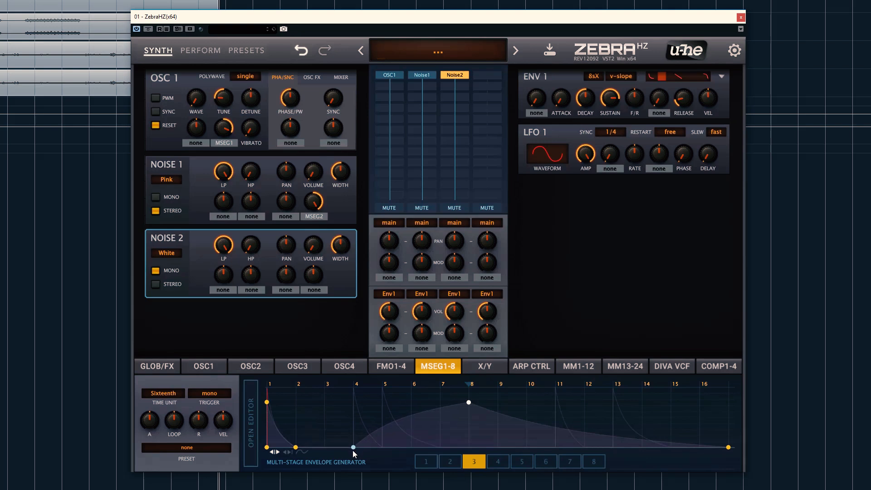
pyautogui.doubleClick(356, 412)
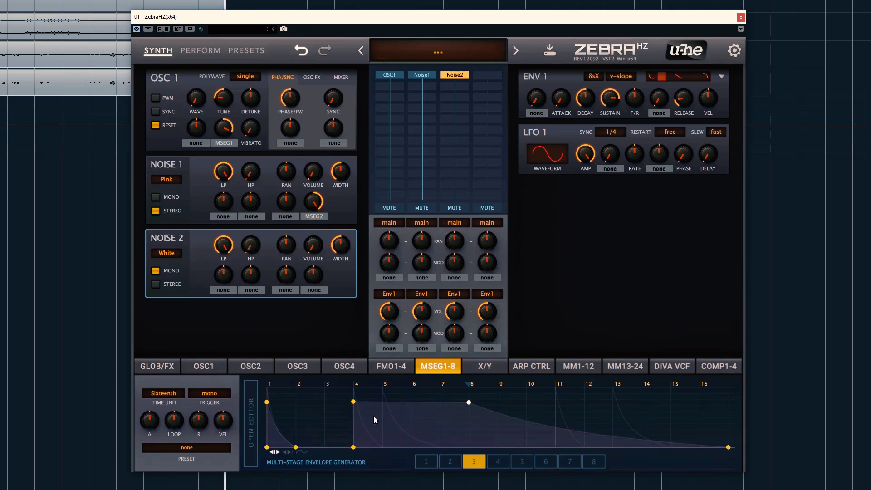
pyautogui.doubleClick(374, 416)
pyautogui.moveTo(374, 416); pyautogui.dragTo(383, 450)
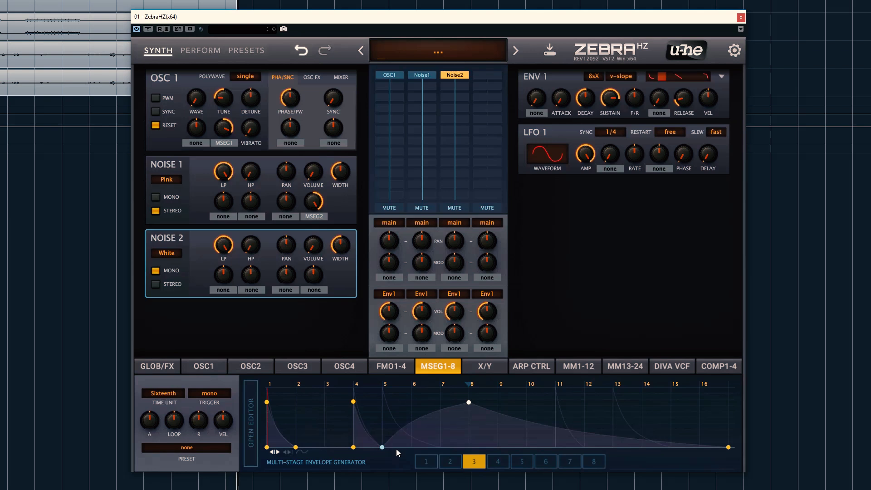
pyautogui.doubleClick(438, 444)
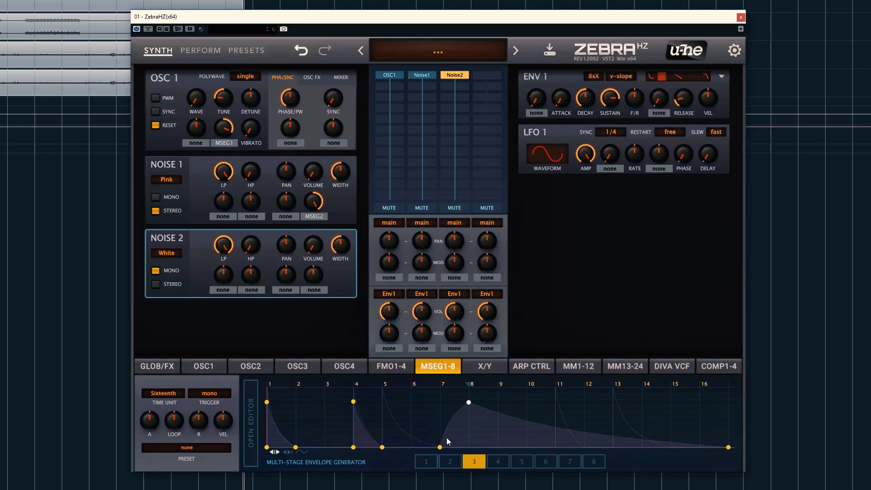
pyautogui.moveTo(467, 404); pyautogui.dragTo(468, 449)
pyautogui.doubleClick(456, 409)
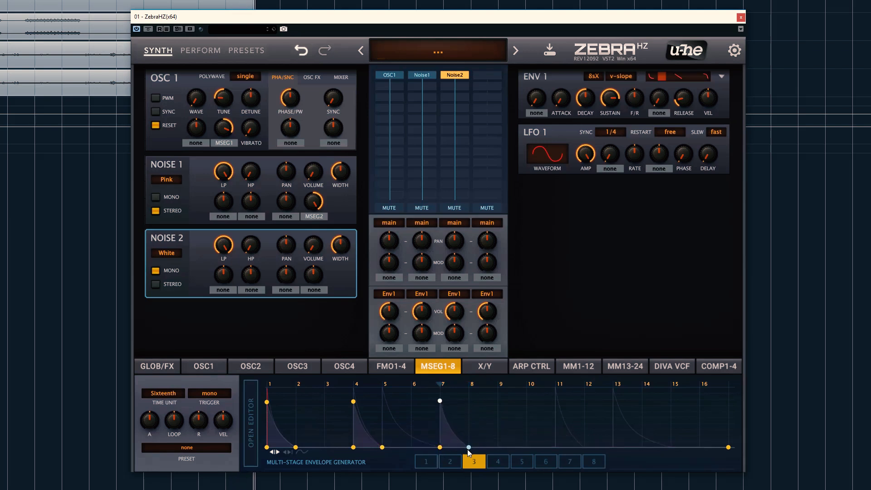
# Add decay spikes of similar height to MSEG 3 at steps 10 and 13, each falling to zero one step later
pyautogui.doubleClick(534, 438)
pyautogui.moveTo(534, 438); pyautogui.dragTo(551, 449)
pyautogui.doubleClick(533, 421)
pyautogui.doubleClick(544, 417)
pyautogui.doubleClick(621, 440)
pyautogui.moveTo(621, 440); pyautogui.dragTo(642, 448)
pyautogui.doubleClick(621, 437)
pyautogui.doubleClick(627, 415)
# Add a slightly lower decay spike to MSEG 3 at step 16, falling to zero at the envelope's end
pyautogui.doubleClick(707, 433)
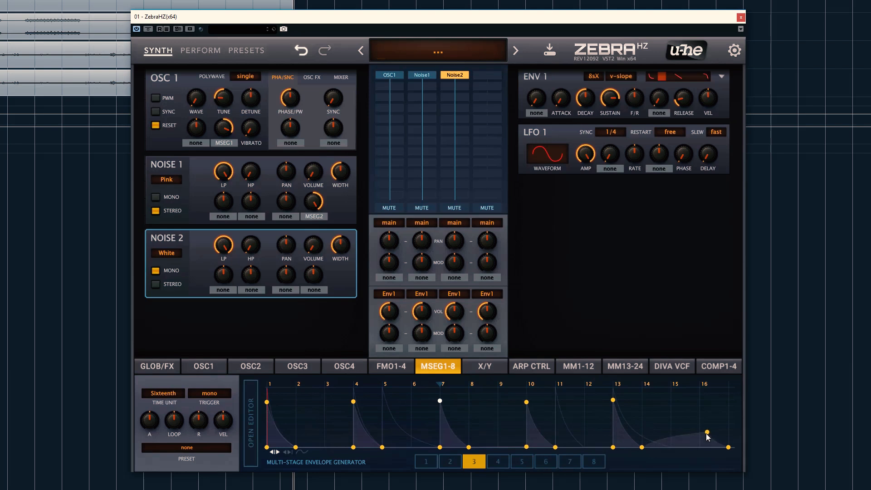
pyautogui.doubleClick(707, 428)
pyautogui.moveTo(706, 428); pyautogui.dragTo(700, 417)
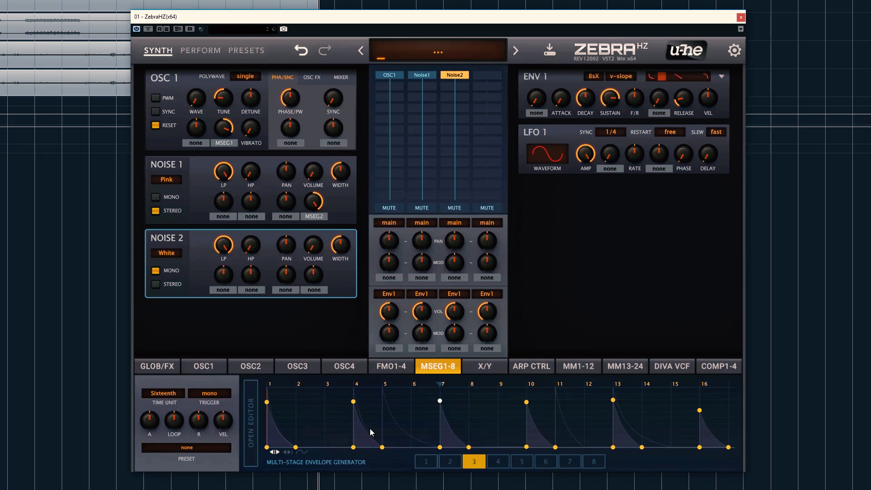
# Assign MSEG3 as Noise 2's volume modulation source and turn its modulation depth up
pyautogui.moveTo(313, 254)
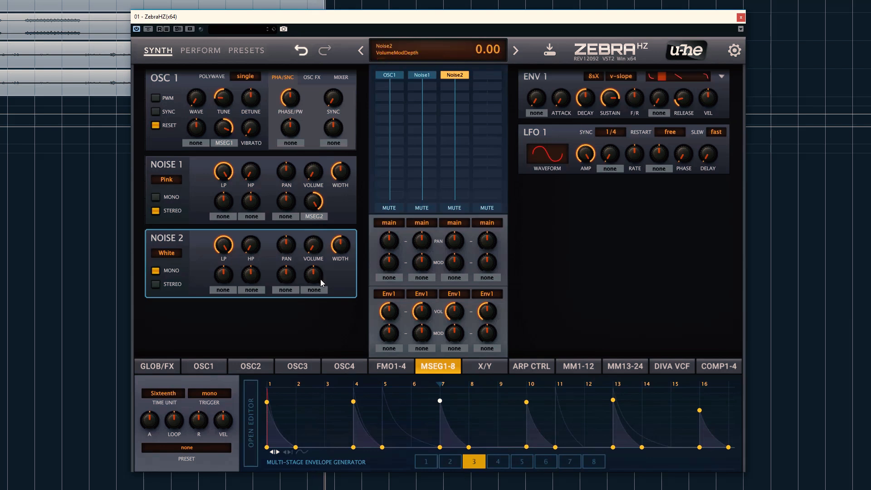
pyautogui.click(314, 289)
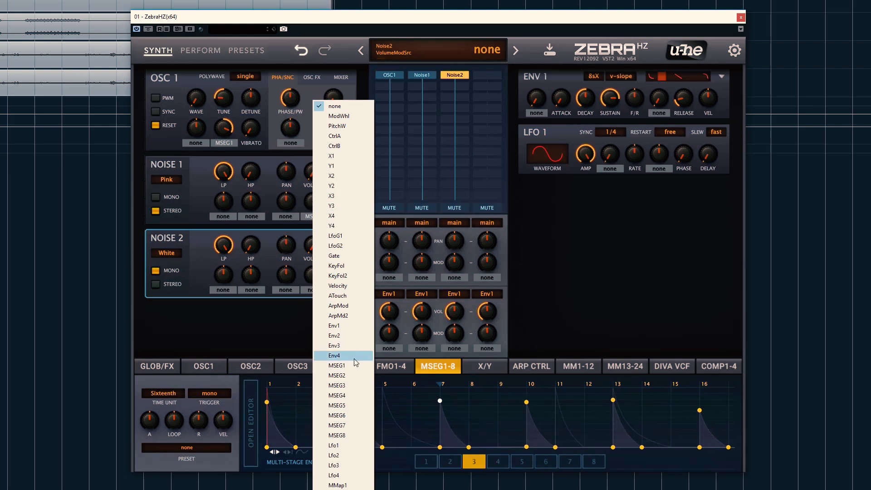
pyautogui.click(358, 385)
pyautogui.moveTo(314, 274); pyautogui.dragTo(325, 215)
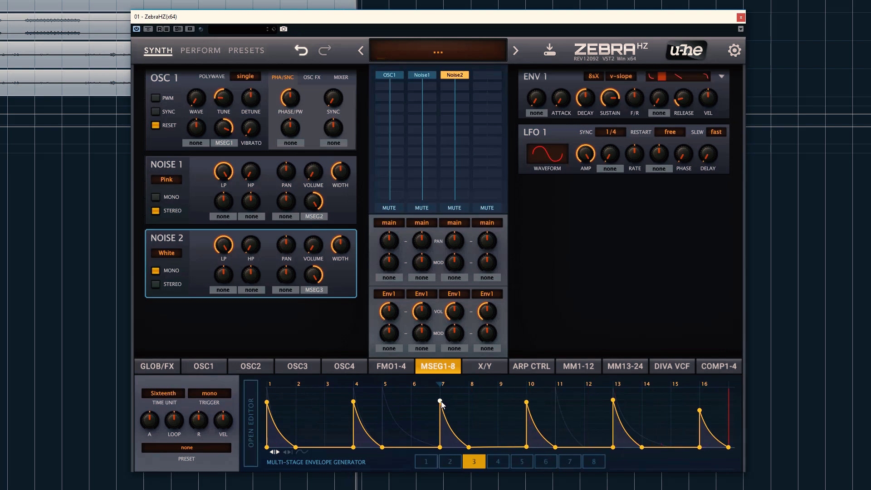
# Loop MSEG 3 over its full length and add a lower spike at step 3, decaying to step 4
pyautogui.rightClick(729, 449)
pyautogui.click(753, 465)
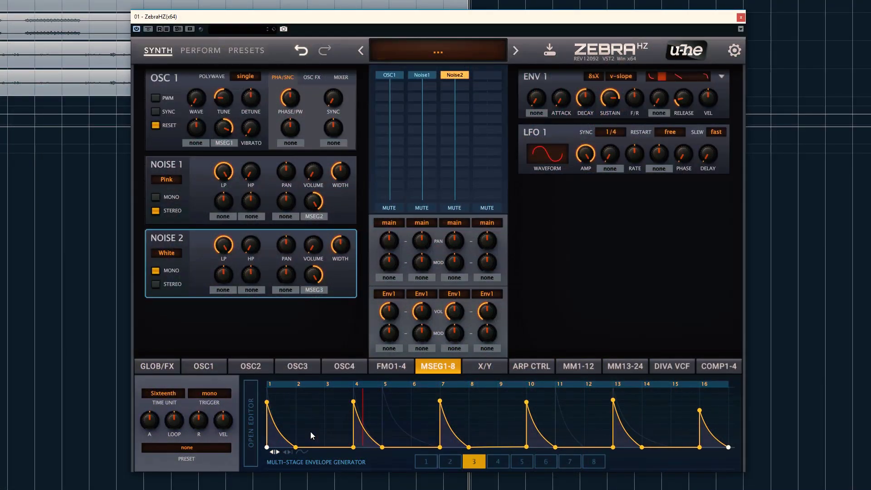
pyautogui.doubleClick(331, 447)
pyautogui.moveTo(332, 447); pyautogui.dragTo(324, 419)
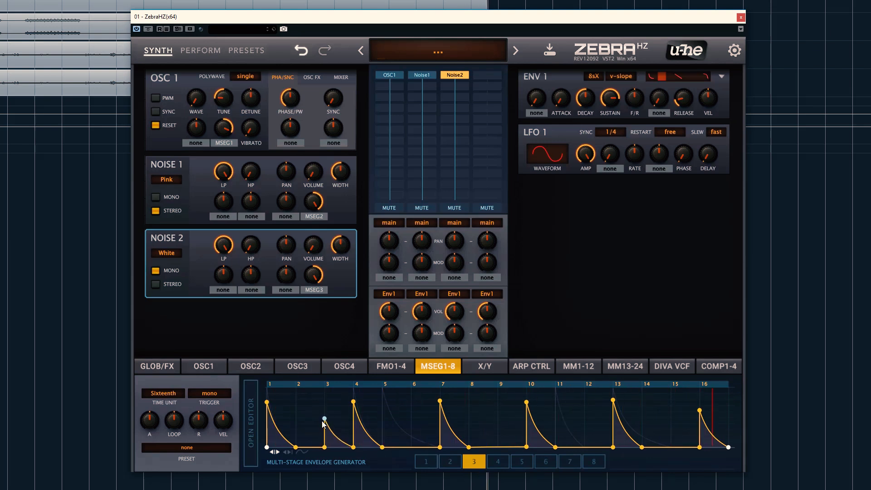
# Add lower decay spikes to MSEG 3 at steps 5, 9 and 11, with the last one reaching zero at step 12
pyautogui.doubleClick(393, 432)
pyautogui.moveTo(393, 432); pyautogui.dragTo(415, 451)
pyautogui.doubleClick(398, 427)
pyautogui.doubleClick(507, 431)
pyautogui.moveTo(508, 431); pyautogui.dragTo(499, 457)
pyautogui.moveTo(498, 447); pyautogui.dragTo(499, 421)
pyautogui.moveTo(556, 448); pyautogui.dragTo(586, 450)
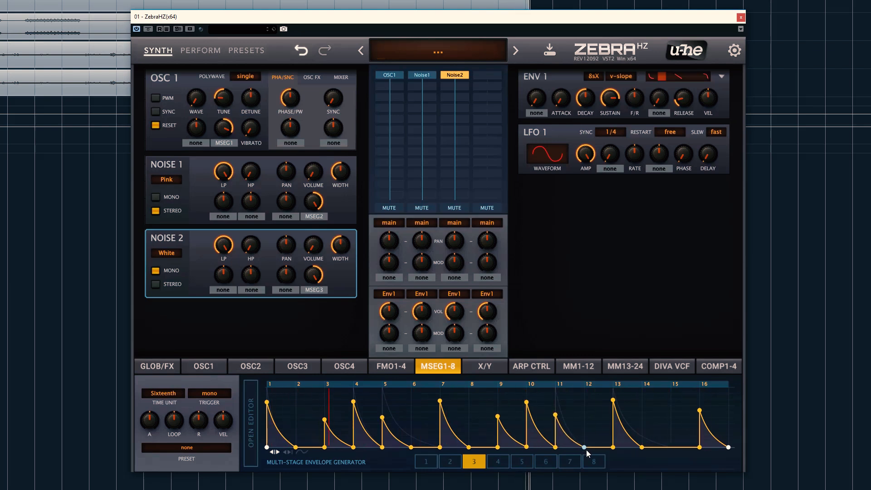
# Add a decay spike to MSEG 3 at step 15, about as high as the one at step 16
pyautogui.doubleClick(678, 437)
pyautogui.moveTo(678, 438); pyautogui.dragTo(673, 453)
pyautogui.doubleClick(680, 427)
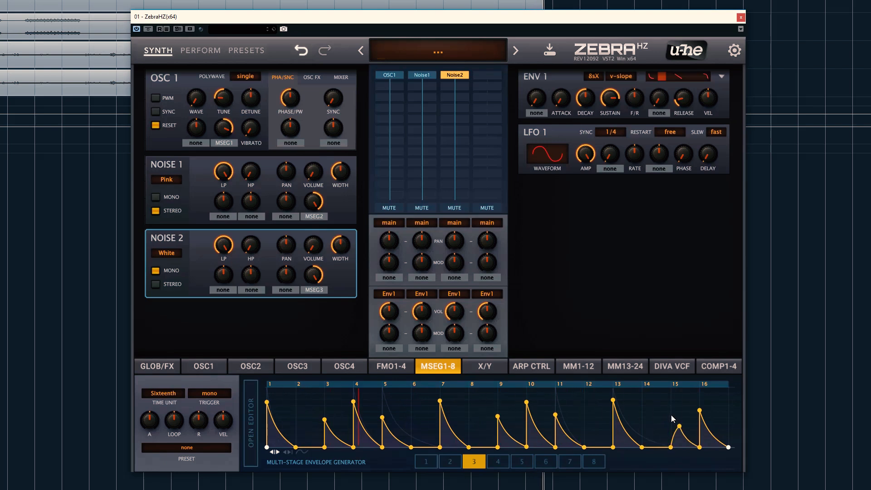
pyautogui.moveTo(679, 424); pyautogui.dragTo(671, 409)
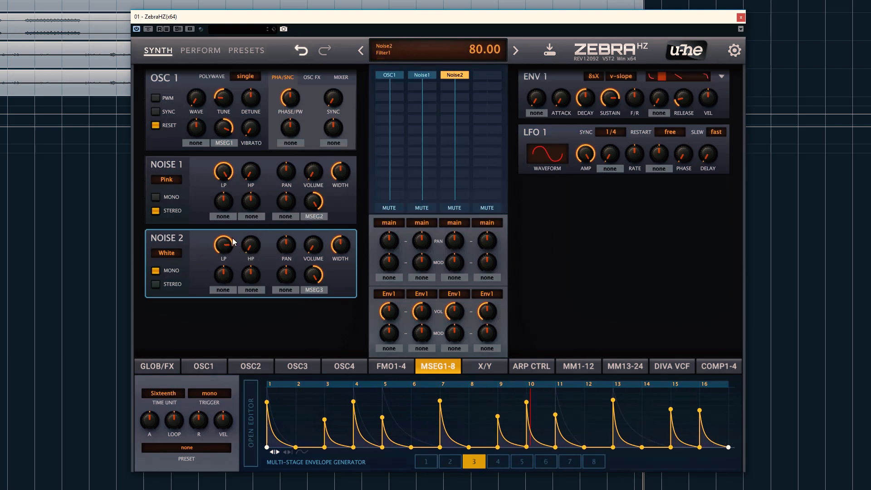
# Raise Noise 2's high-pass filter cutoff to about the middle of its range
pyautogui.moveTo(251, 243); pyautogui.dragTo(251, 215)
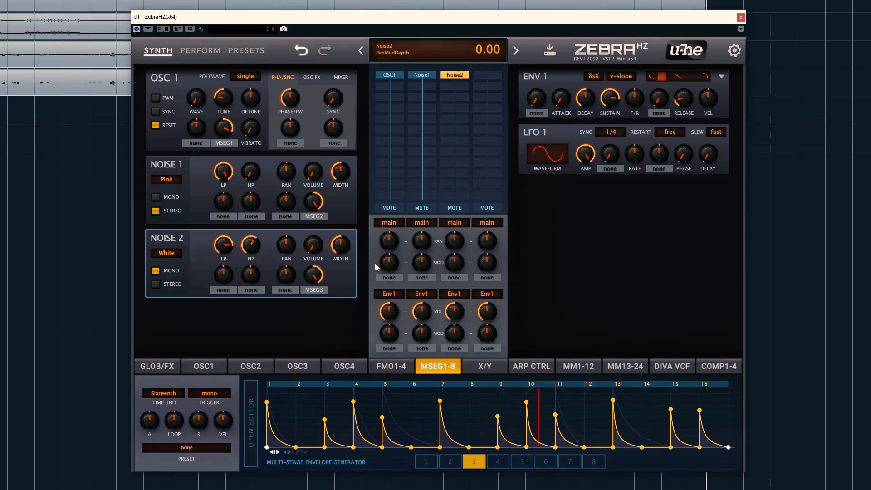
# Mute the Noise 1 and Noise 2 lanes and show MSEG 1
pyautogui.click(420, 207)
pyautogui.click(448, 210)
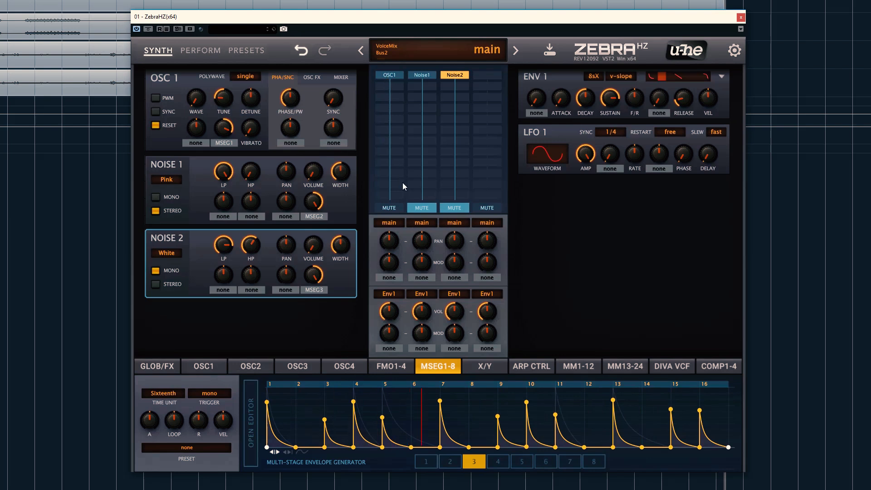
pyautogui.click(426, 461)
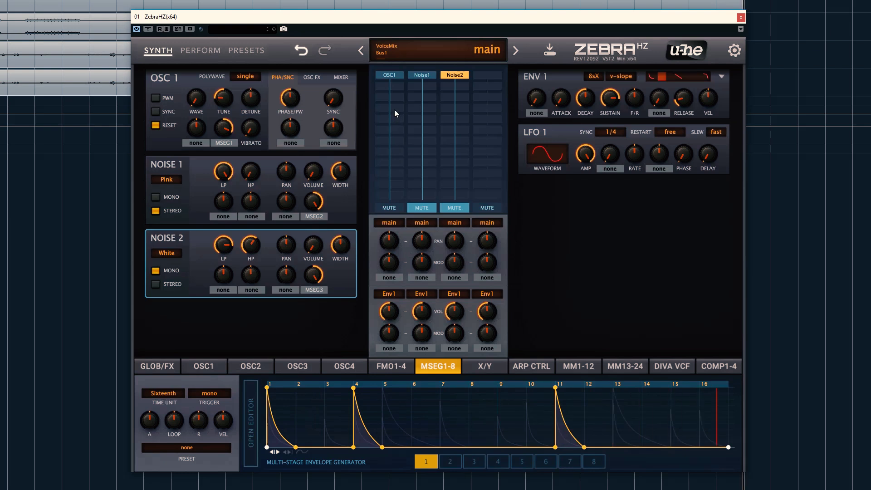
# Insert a Comb1 module directly below OSC1 in the first lane and set its mode to Dissonant
pyautogui.click(391, 85)
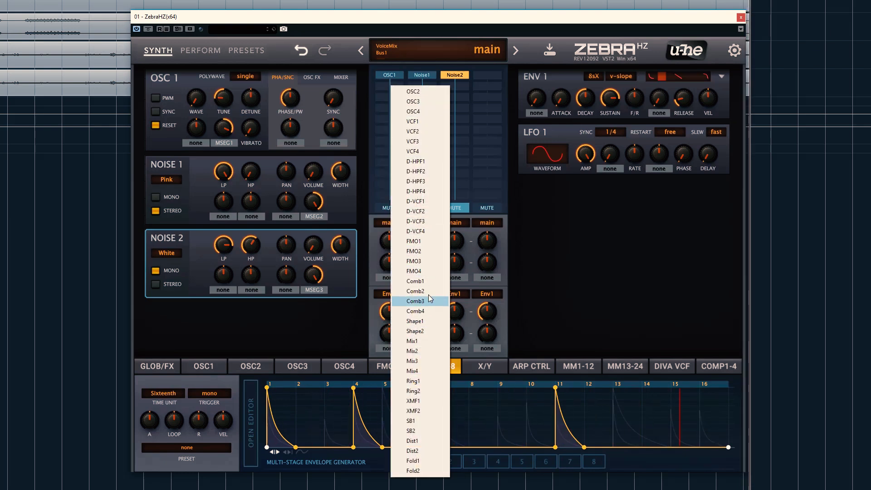
pyautogui.click(429, 279)
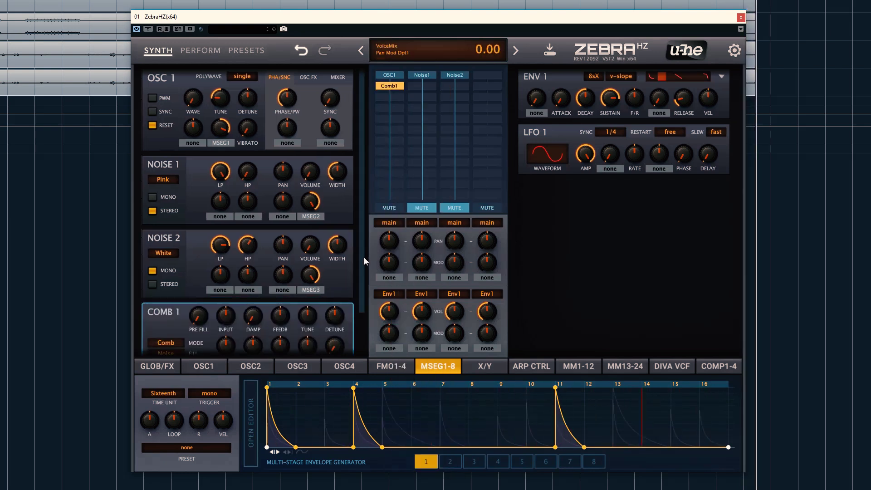
pyautogui.moveTo(364, 257); pyautogui.dragTo(364, 345)
pyautogui.click(167, 294)
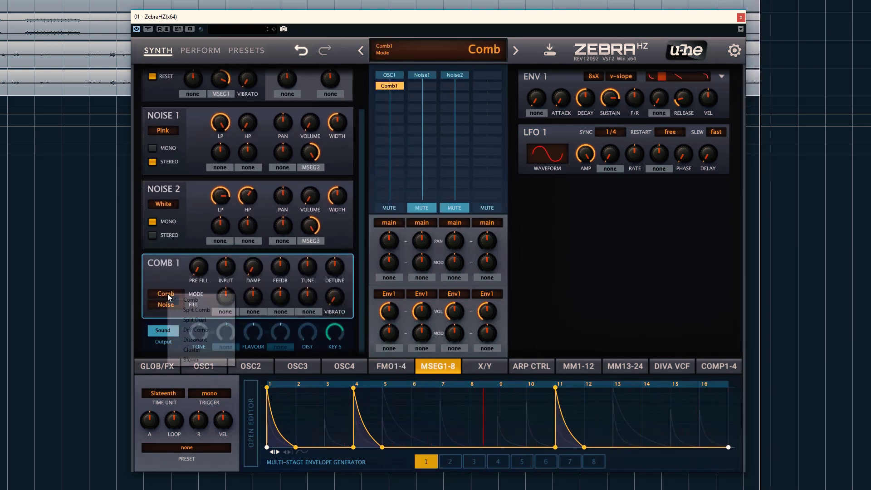
pyautogui.click(194, 340)
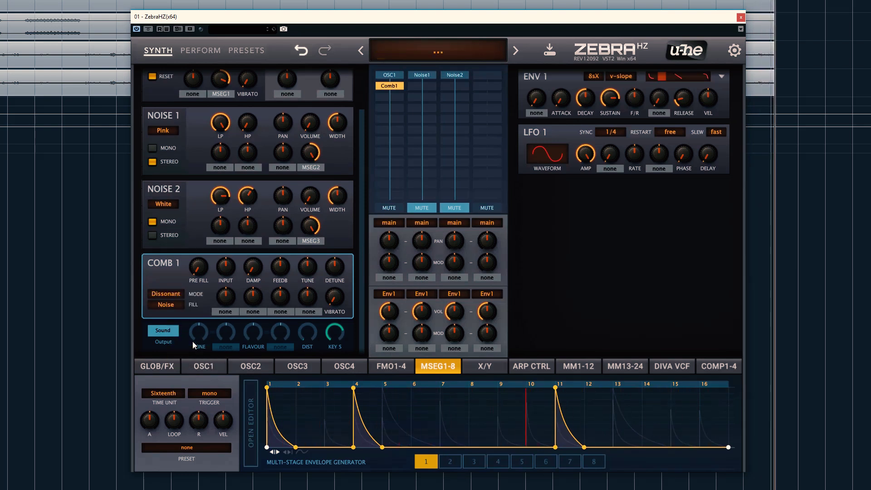
# Set Comb 1's feedback to 46.00 and show its output settings
pyautogui.moveTo(198, 267)
pyautogui.mouseDown()
pyautogui.moveTo(206, 195)
pyautogui.moveTo(199, 270)
pyautogui.mouseUp()
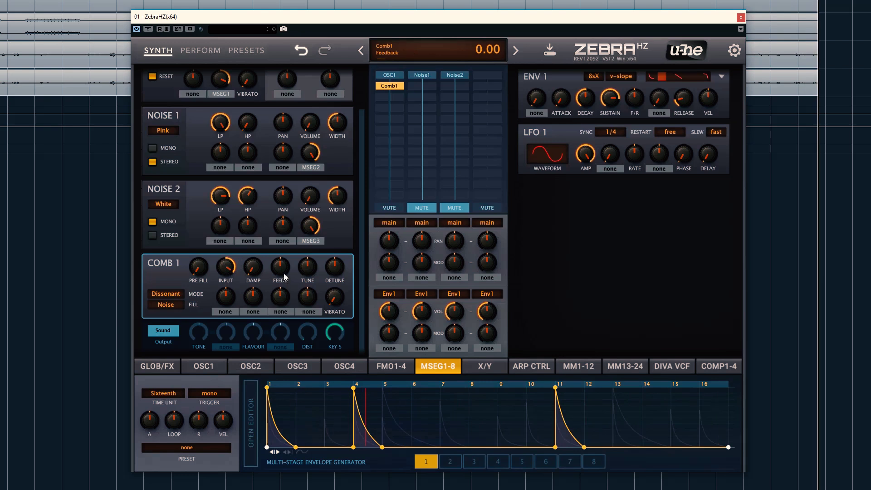
pyautogui.moveTo(286, 270); pyautogui.dragTo(286, 264)
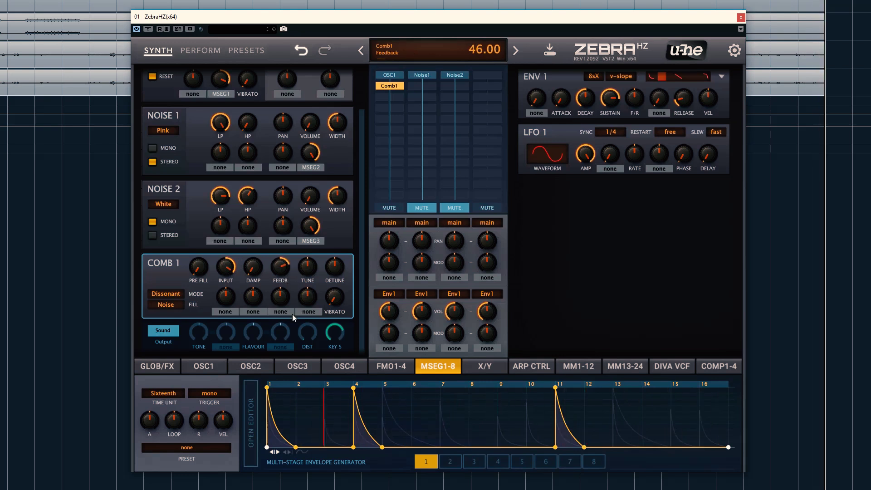
pyautogui.click(163, 342)
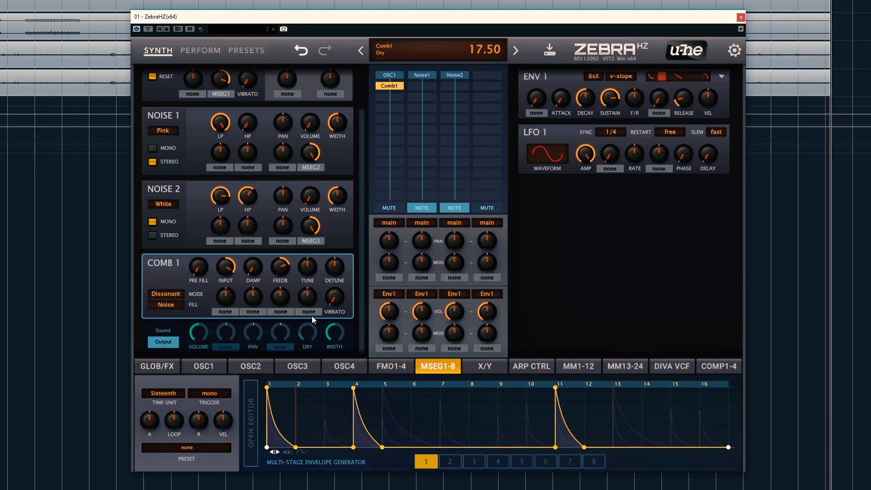
# Raise Comb 1's dry level to maximum and increase its damping to roughly a third of its range
pyautogui.moveTo(317, 299); pyautogui.dragTo(323, 249)
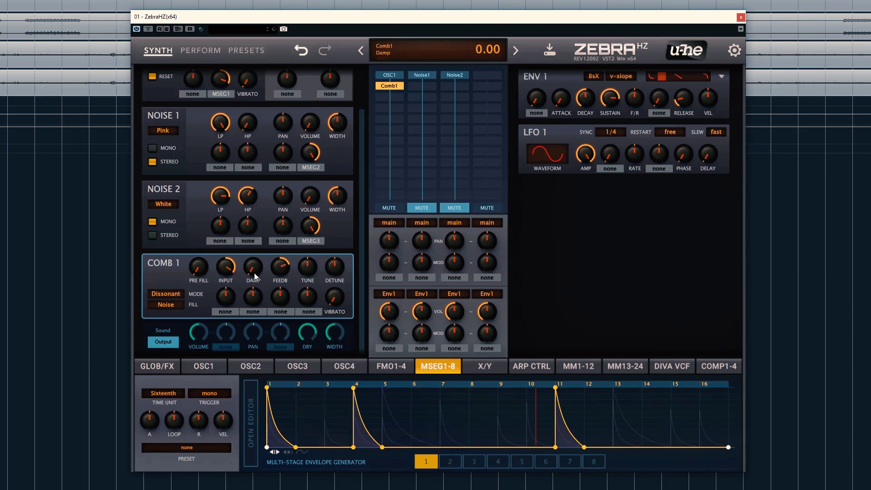
pyautogui.scroll(1, 256, 275)
pyautogui.moveTo(258, 262); pyautogui.dragTo(259, 257)
# Lower Comb 1's key scaling to the middle of its range and its tune below -3.60, readjusting the damping
pyautogui.click(163, 330)
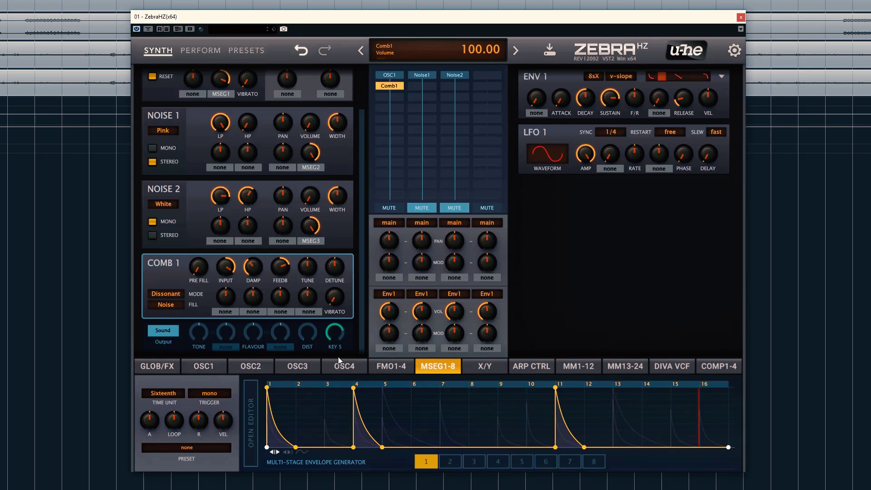
pyautogui.moveTo(337, 341); pyautogui.dragTo(333, 366)
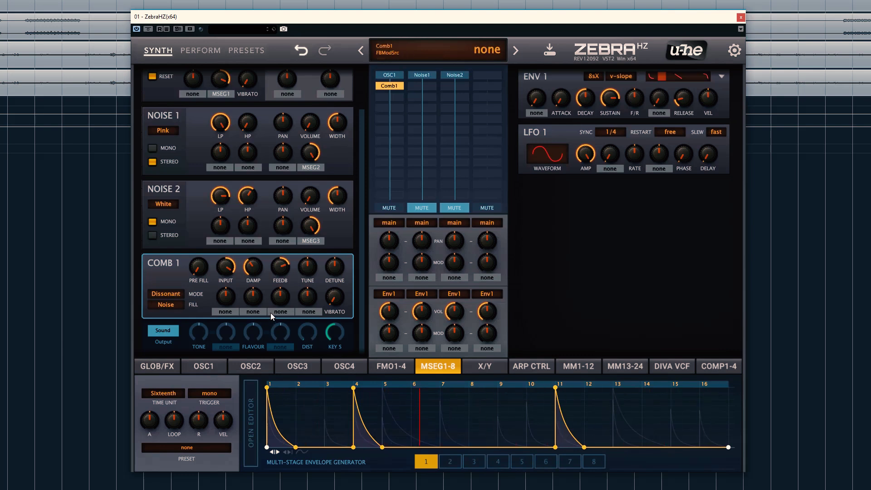
pyautogui.moveTo(254, 270); pyautogui.dragTo(245, 241)
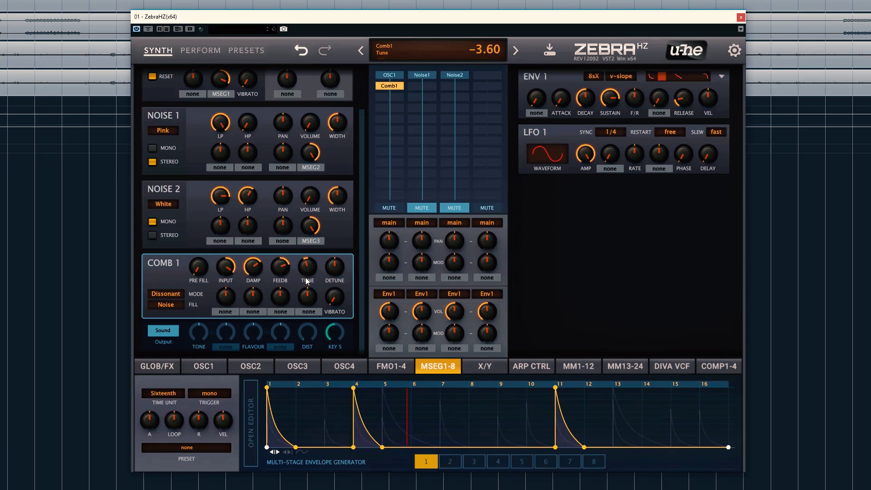
pyautogui.moveTo(304, 282); pyautogui.dragTo(287, 300)
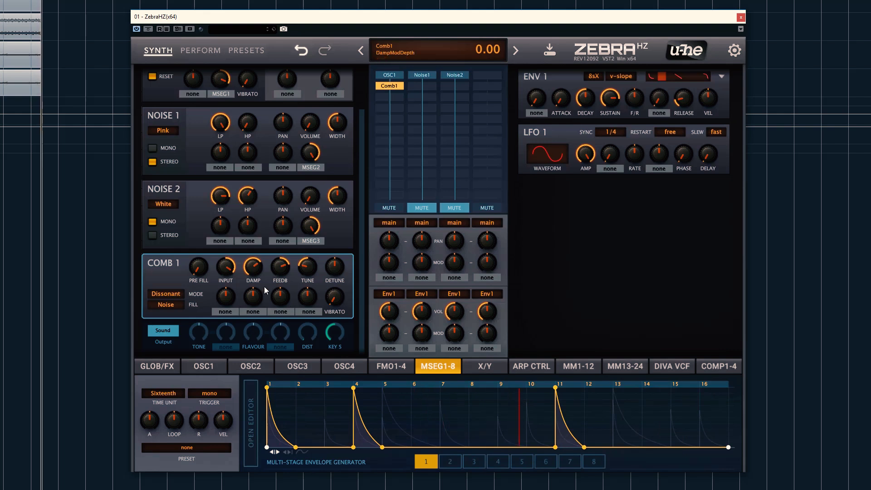
pyautogui.moveTo(253, 301)
pyautogui.mouseDown()
pyautogui.moveTo(249, 322)
pyautogui.moveTo(247, 301)
pyautogui.mouseUp()
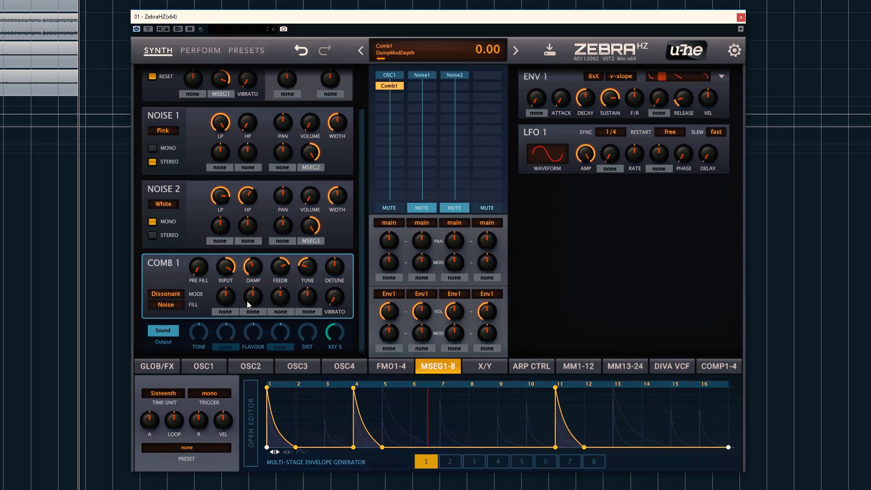
# Set Comb 1's tone to 70.00 and lower its flavour
pyautogui.moveTo(197, 338)
pyautogui.mouseDown()
pyautogui.moveTo(187, 374)
pyautogui.moveTo(204, 325)
pyautogui.mouseUp()
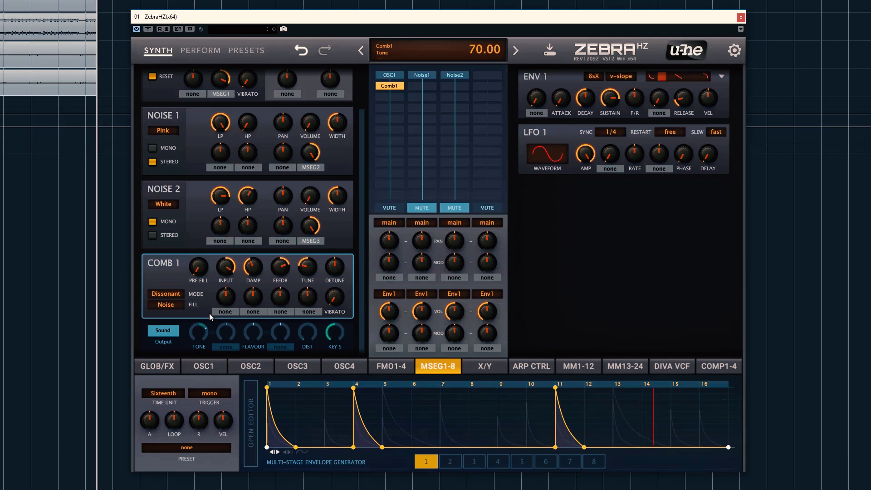
pyautogui.moveTo(253, 332); pyautogui.dragTo(239, 348)
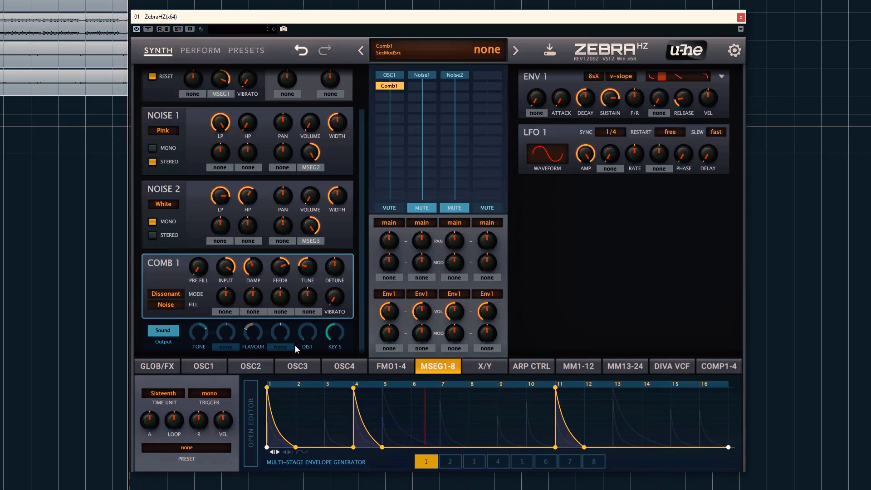
# Insert an EQ1 module in the first slot of the master effects lane
pyautogui.click(175, 370)
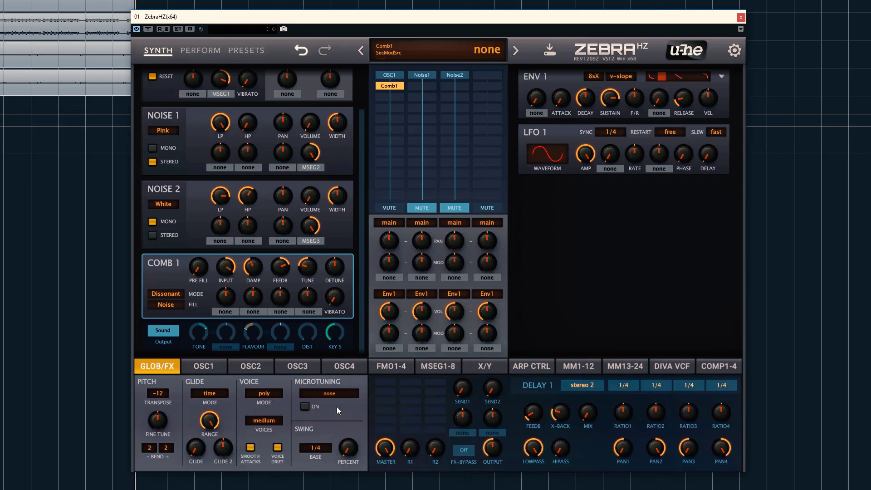
pyautogui.click(383, 385)
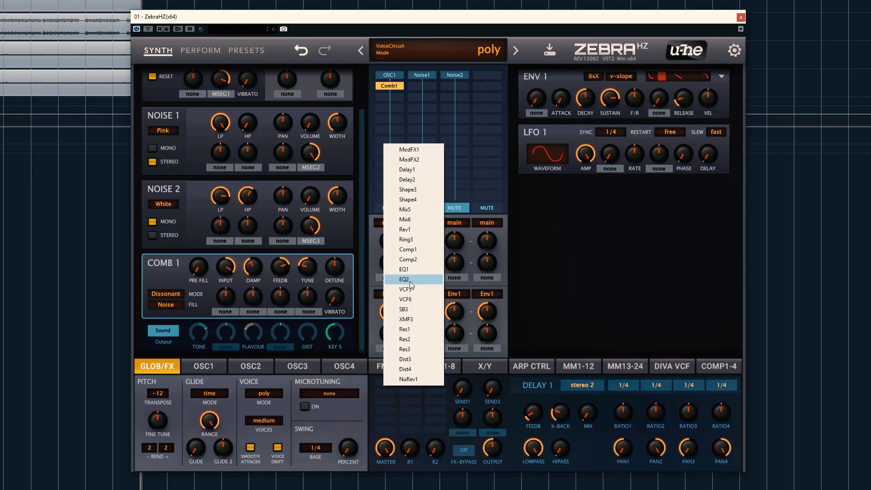
pyautogui.click(405, 269)
# Set EQ1's low shelf gain to 9.32 around 100 Hz and its high shelf gain to -17.68
pyautogui.moveTo(590, 420); pyautogui.dragTo(581, 355)
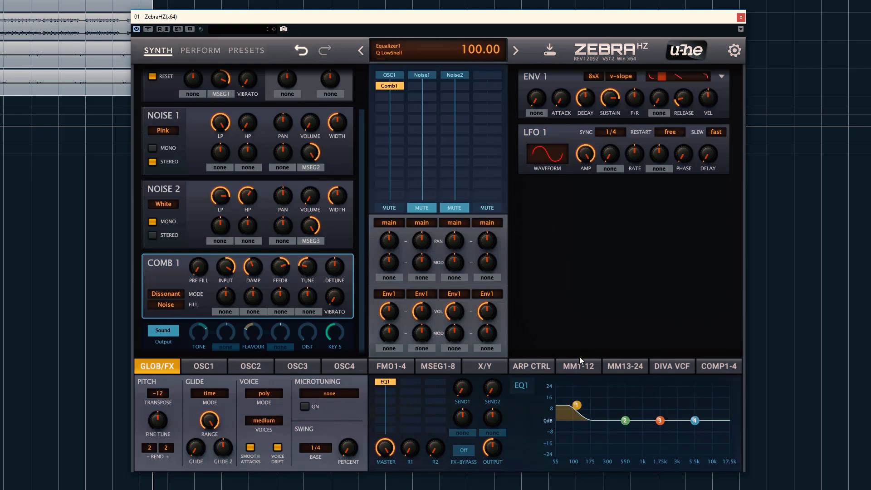
pyautogui.moveTo(577, 406); pyautogui.dragTo(577, 412)
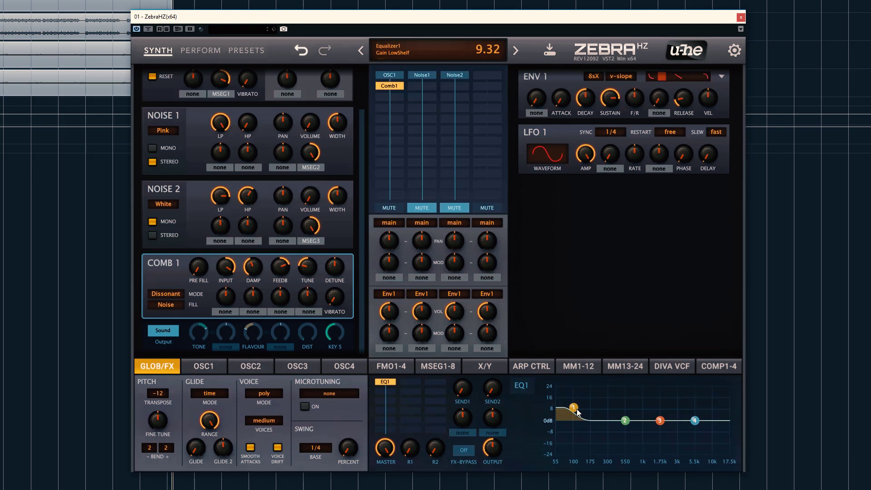
pyautogui.moveTo(701, 437); pyautogui.dragTo(698, 451)
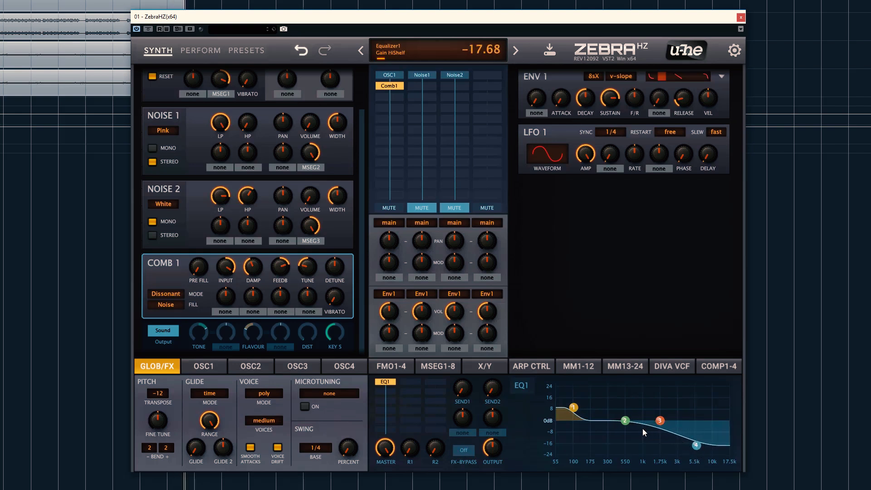
# Boost EQ1's second band by about 5 dB at around 450 Hz and adjust its Q
pyautogui.moveTo(627, 424)
pyautogui.mouseDown()
pyautogui.moveTo(605, 414)
pyautogui.moveTo(645, 416)
pyautogui.moveTo(620, 399)
pyautogui.moveTo(622, 416)
pyautogui.mouseUp()
pyautogui.scroll(-2, 622, 417)
pyautogui.scroll(-3, 621, 415)
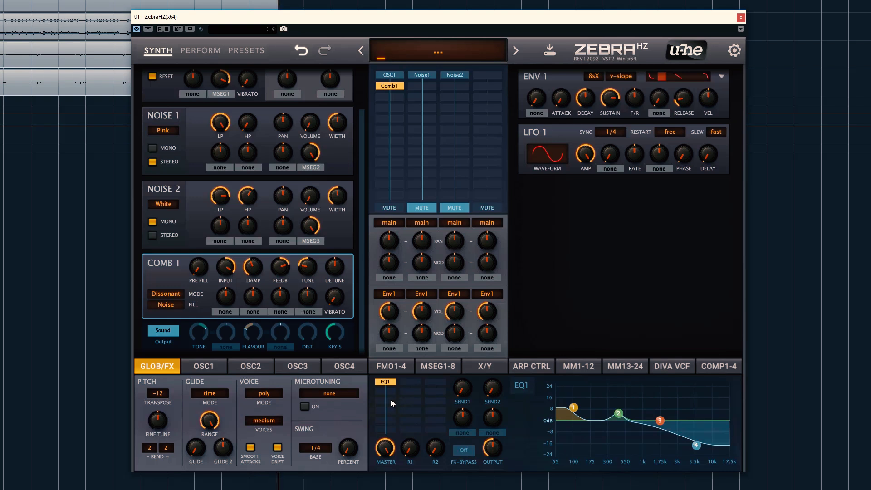
# Mute the OSC1 lane and unmute the Noise 1 lane
pyautogui.click(397, 210)
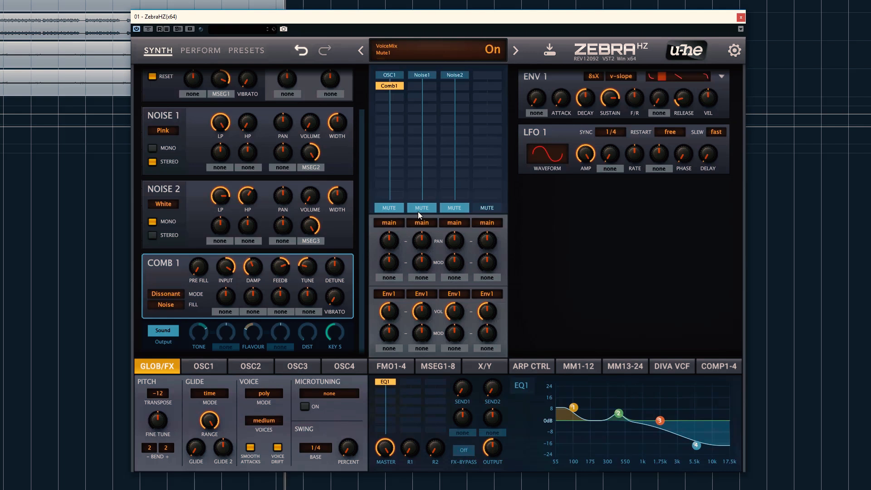
pyautogui.click(421, 208)
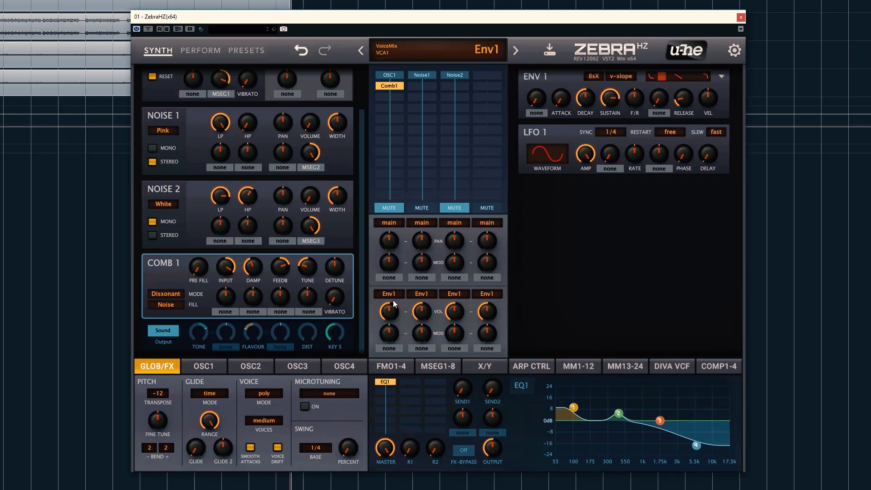
# Insert a Comb2 module directly below Noise1 in the second lane and set its mode to Dissonant
pyautogui.click(418, 86)
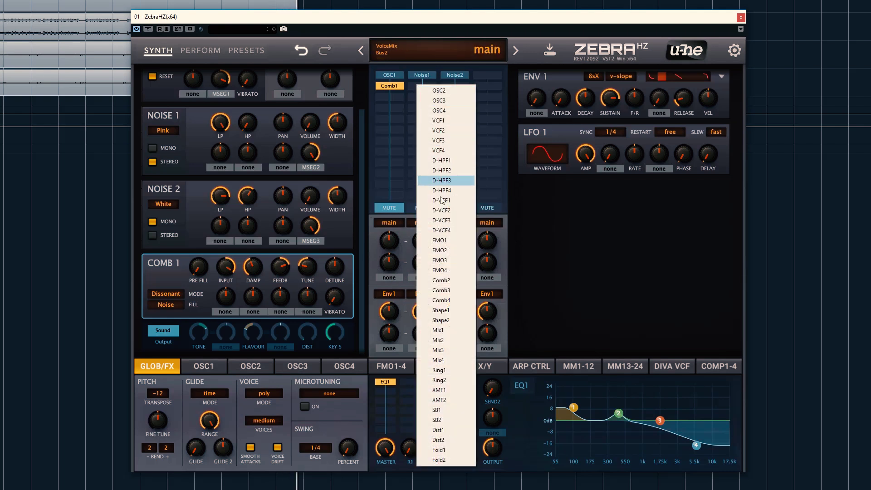
pyautogui.click(453, 281)
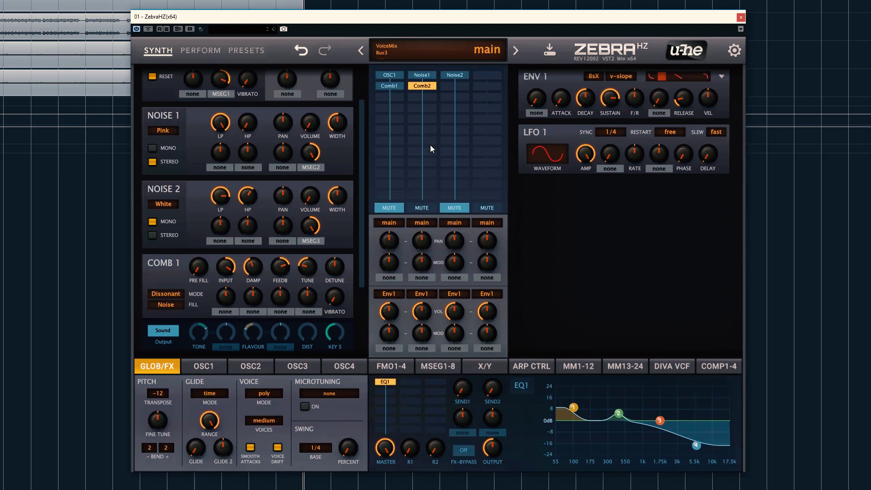
pyautogui.scroll(-3, 365, 231)
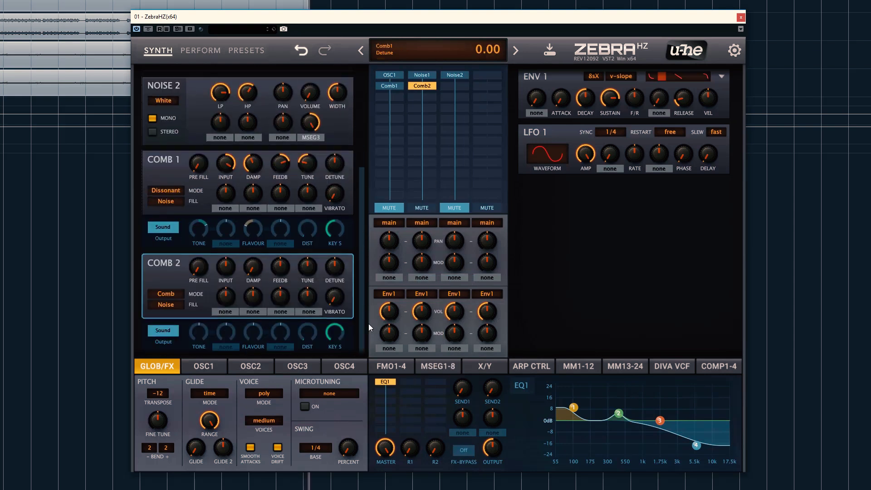
pyautogui.click(176, 295)
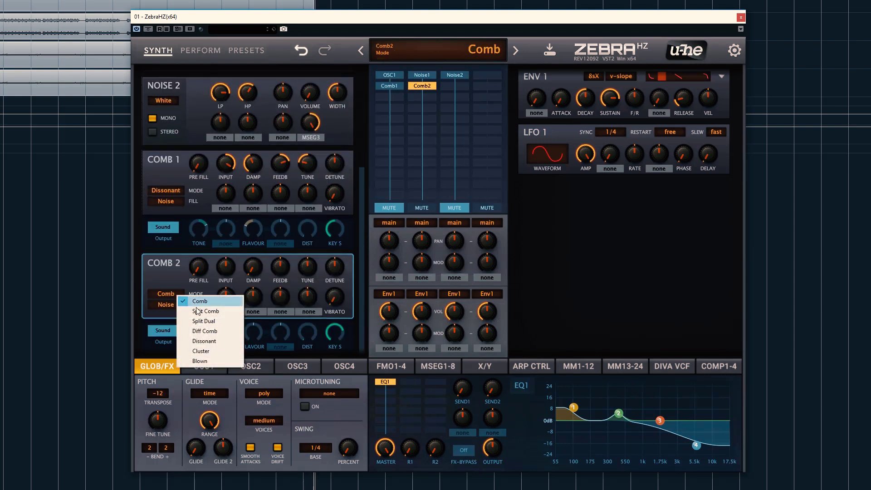
pyautogui.click(204, 341)
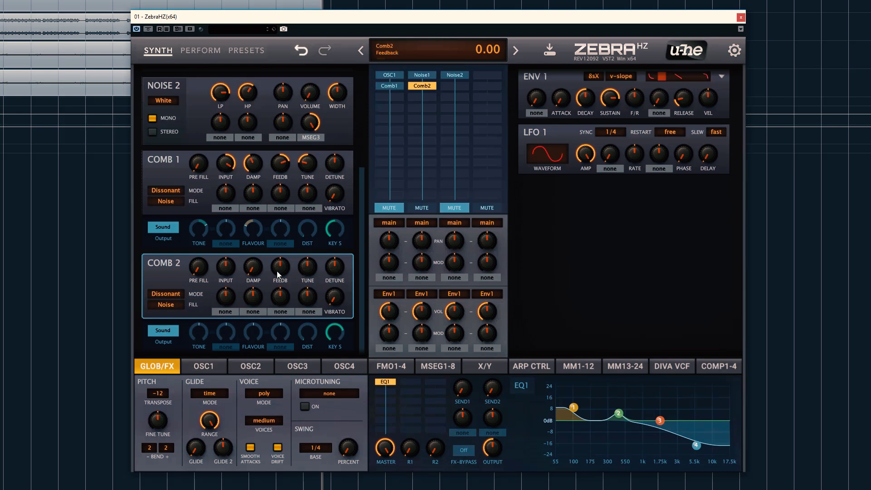
# Raise Comb 2's feedback moderately and show MSEG 2
pyautogui.moveTo(283, 276); pyautogui.dragTo(291, 264)
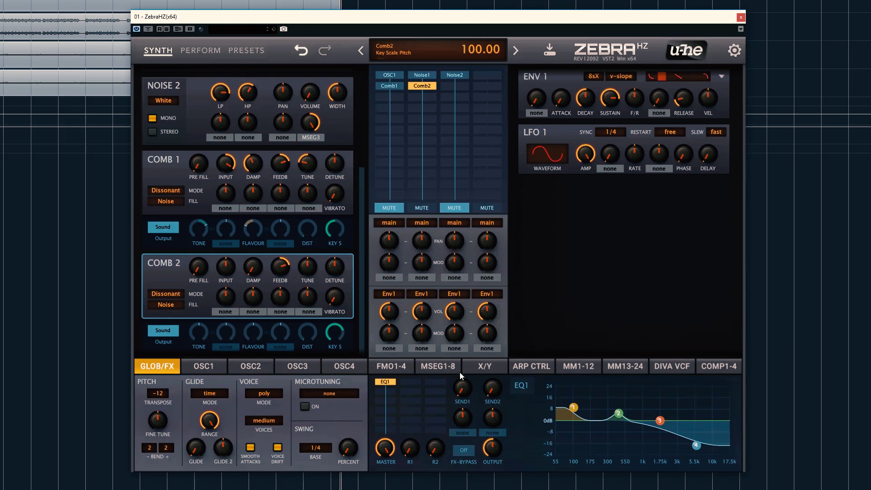
pyautogui.click(438, 367)
pyautogui.click(439, 461)
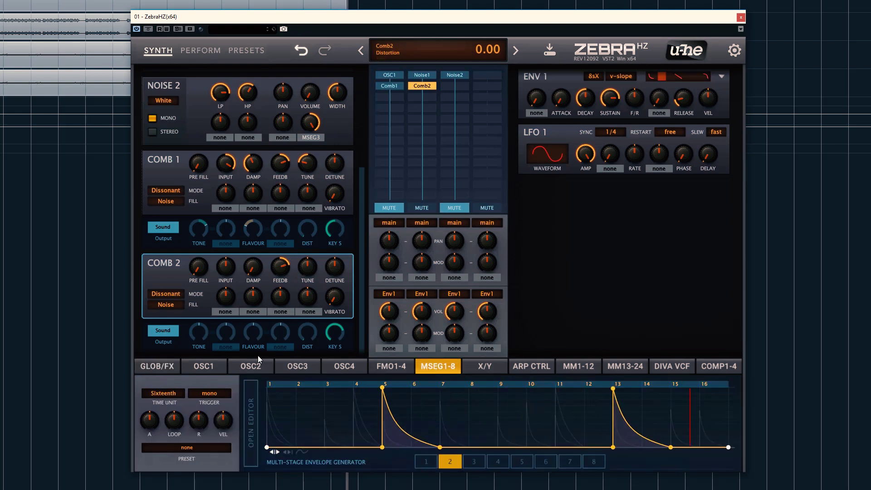
# Raise Comb 2's dry and input levels and set its key scaling to 2.00
pyautogui.click(164, 341)
pyautogui.moveTo(310, 318); pyautogui.dragTo(335, 241)
pyautogui.moveTo(236, 272); pyautogui.dragTo(241, 254)
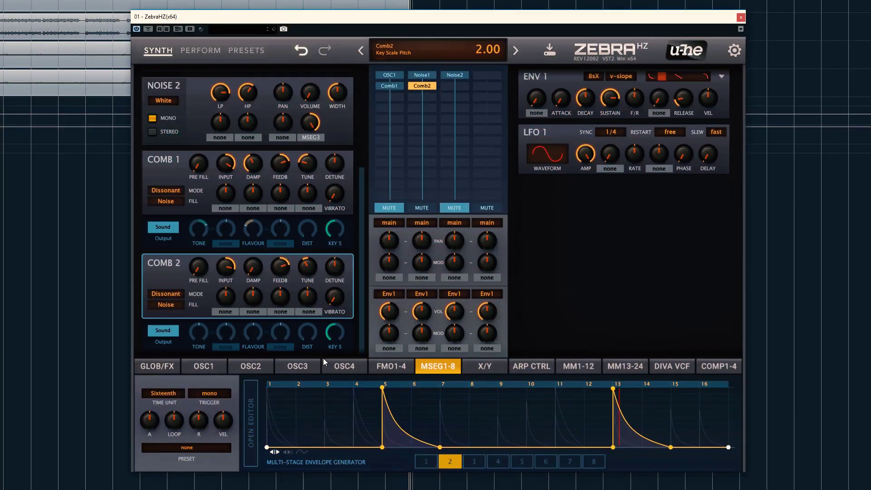
# Set Comb 2's tune to -12.00 with slight damping, and unmute the OSC1 lane
pyautogui.moveTo(292, 274); pyautogui.dragTo(295, 293)
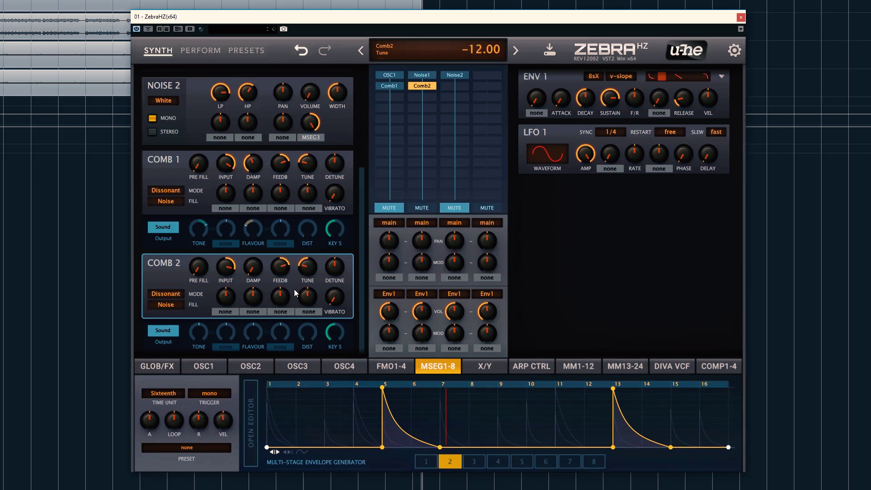
pyautogui.moveTo(261, 268); pyautogui.dragTo(266, 250)
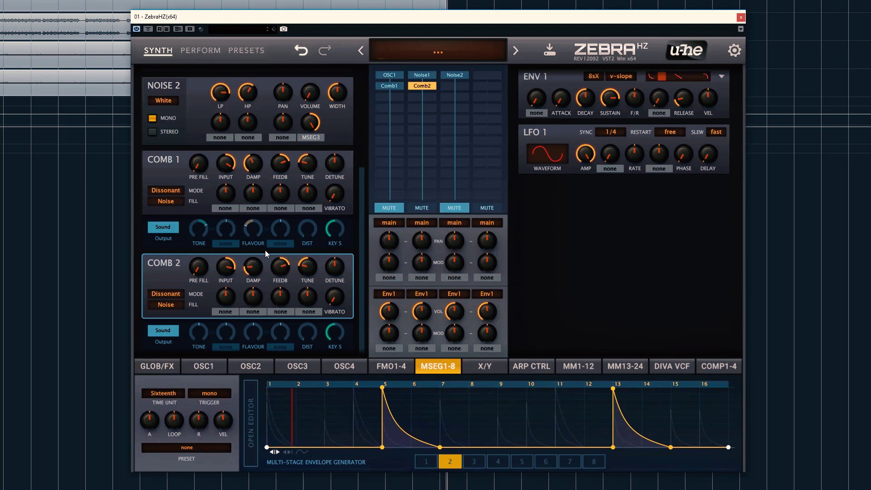
pyautogui.moveTo(281, 266)
pyautogui.mouseDown()
pyautogui.moveTo(265, 288)
pyautogui.moveTo(280, 266)
pyautogui.mouseUp()
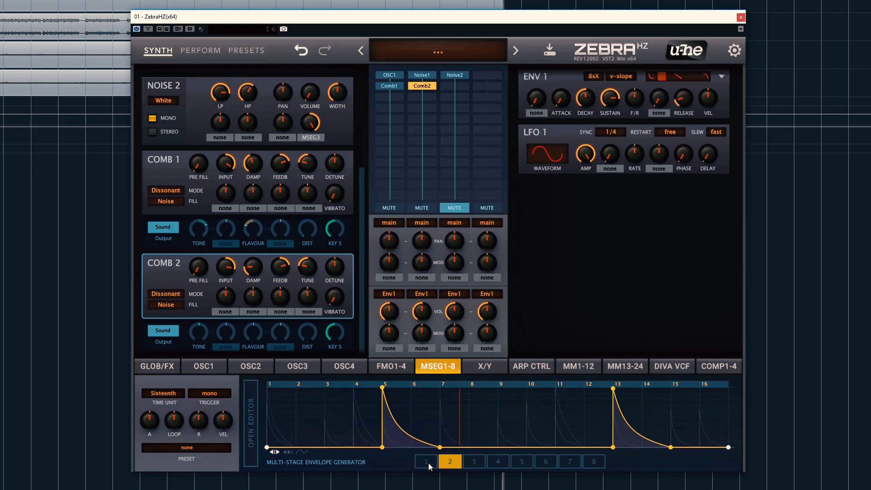
# Show MSEG 1 and reduce Comb 1's feedback to 40.00
pyautogui.click(426, 462)
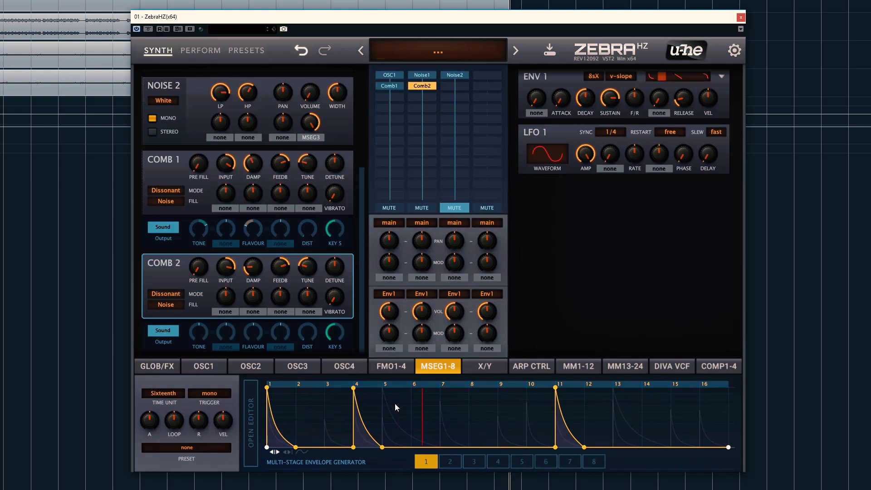
pyautogui.click(388, 87)
pyautogui.moveTo(266, 276); pyautogui.dragTo(295, 271)
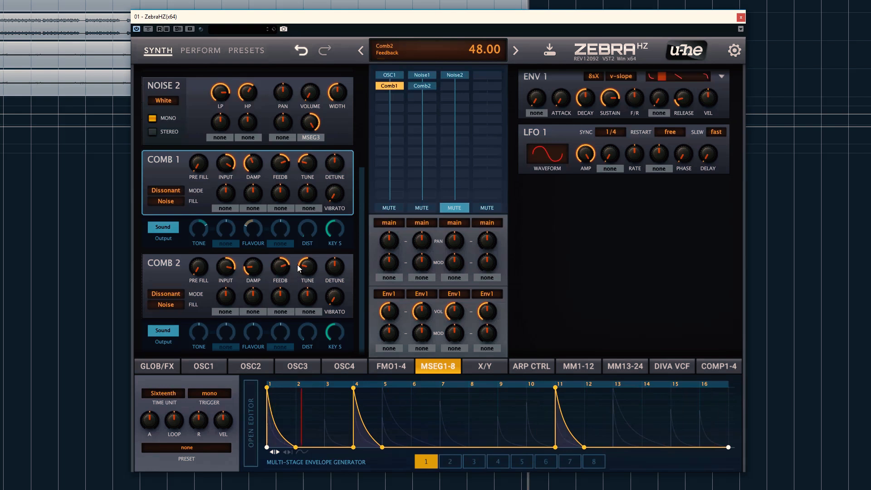
pyautogui.moveTo(279, 163); pyautogui.dragTo(285, 181)
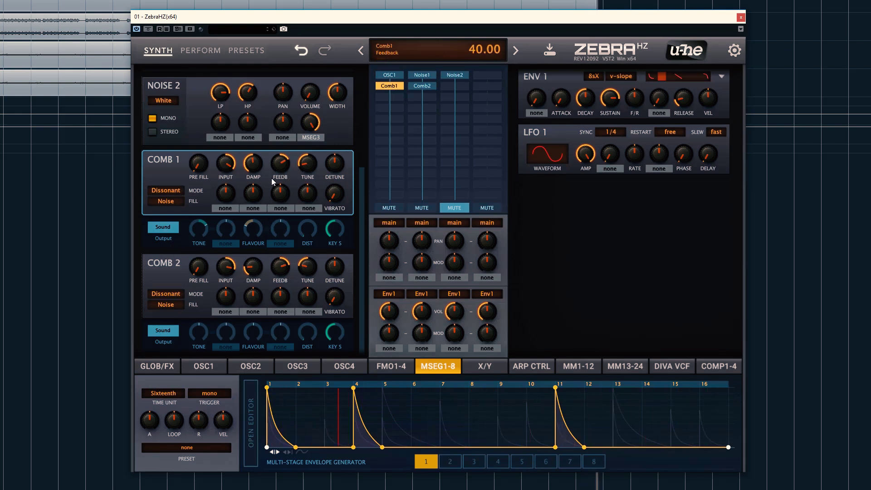
# Modulate Comb 1's tune with MSEG1 at a depth of 16.40, and mute the Noise 1 lane
pyautogui.rightClick(308, 198)
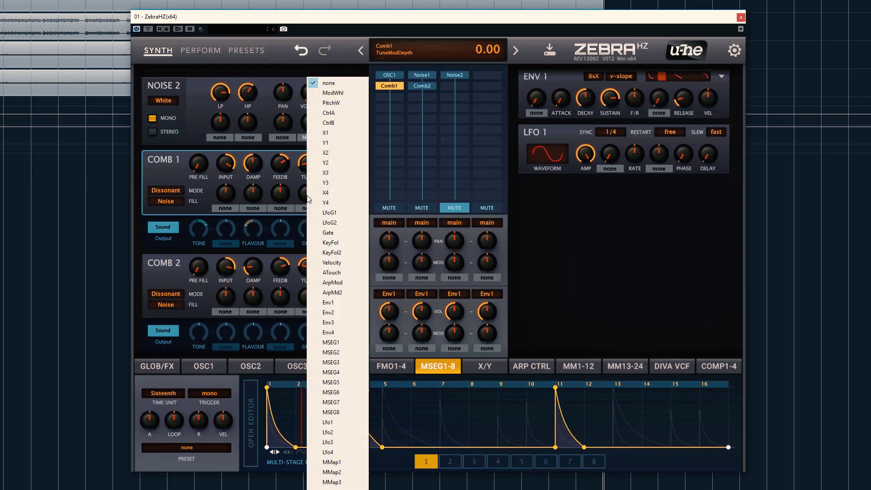
pyautogui.click(335, 343)
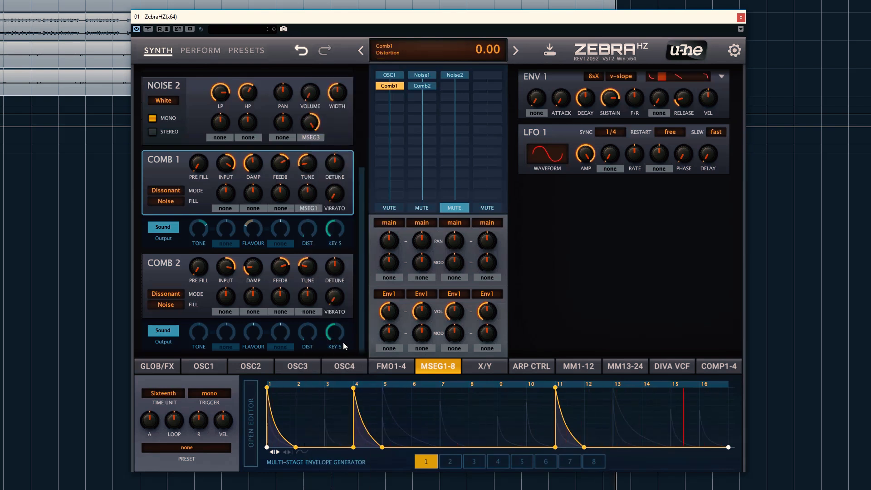
pyautogui.moveTo(309, 196); pyautogui.dragTo(311, 165)
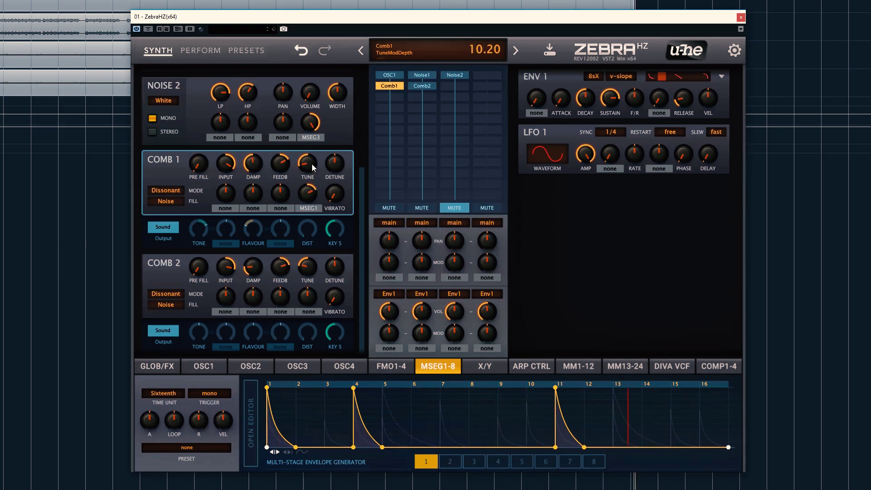
pyautogui.moveTo(311, 164); pyautogui.dragTo(317, 152)
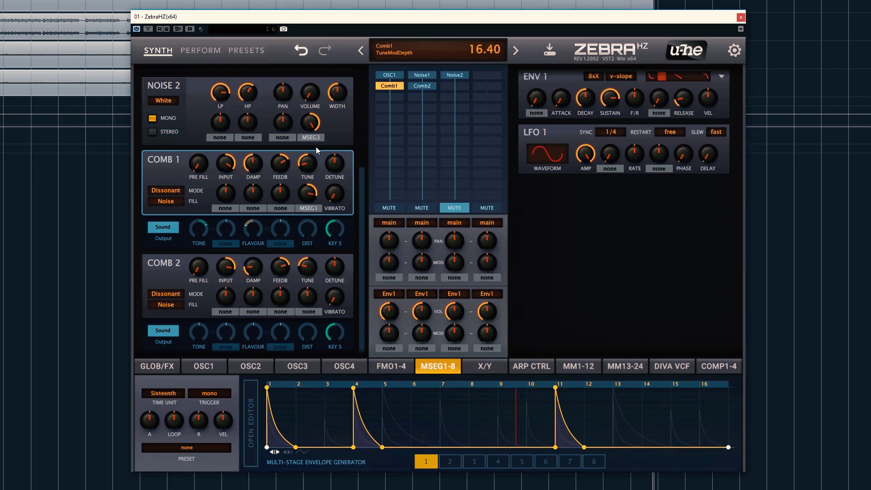
pyautogui.click(417, 208)
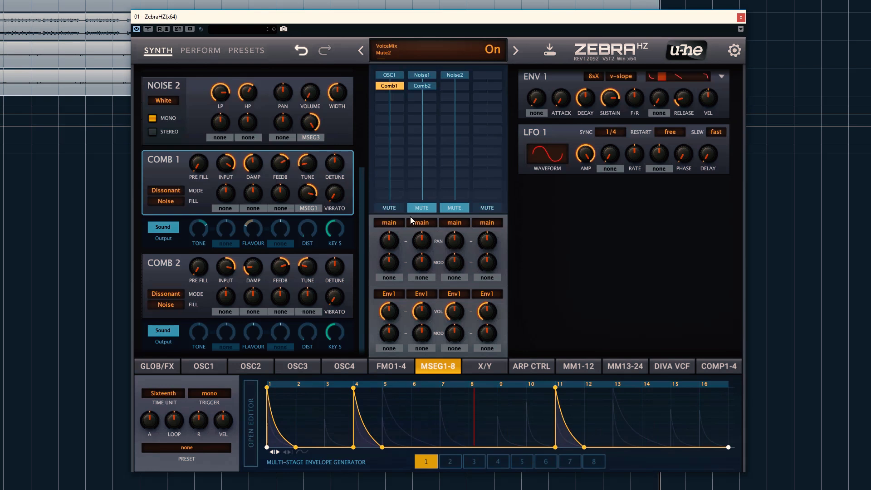
# Unmute the Noise 1 lane and set EQ1's high-shelf gain to -5.54
pyautogui.click(412, 209)
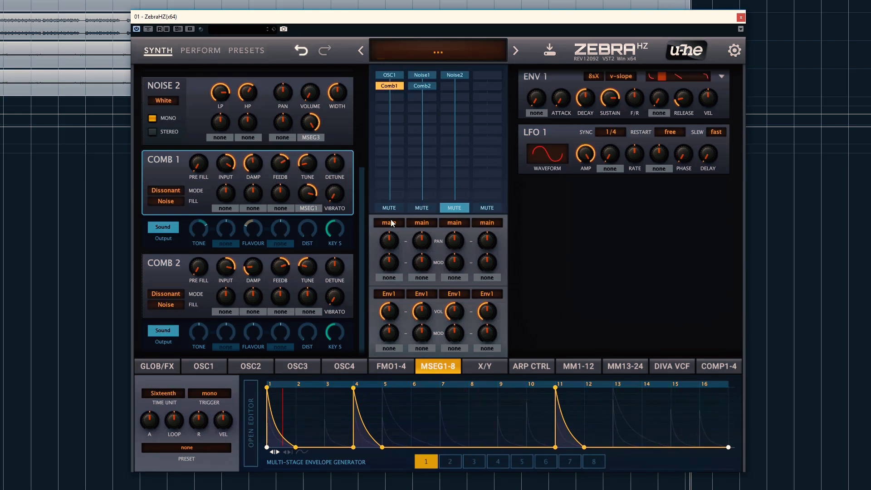
pyautogui.click(167, 370)
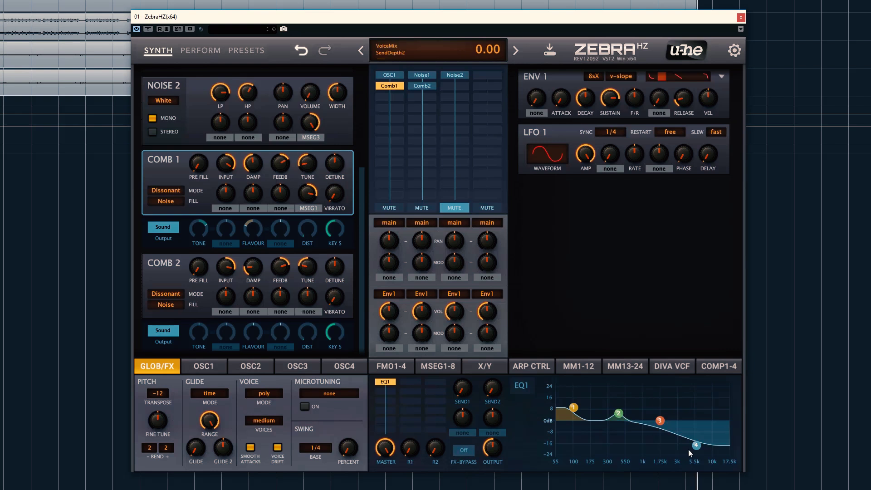
pyautogui.moveTo(694, 449); pyautogui.dragTo(694, 435)
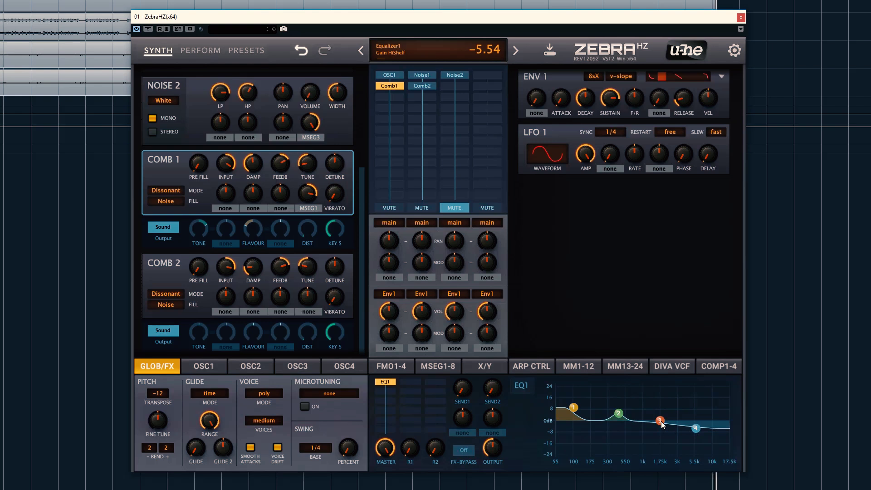
# Set EQ1's second mid band to a gain of 5.31 at a lower frequency, with a Q of 58.00
pyautogui.moveTo(662, 424); pyautogui.dragTo(637, 416)
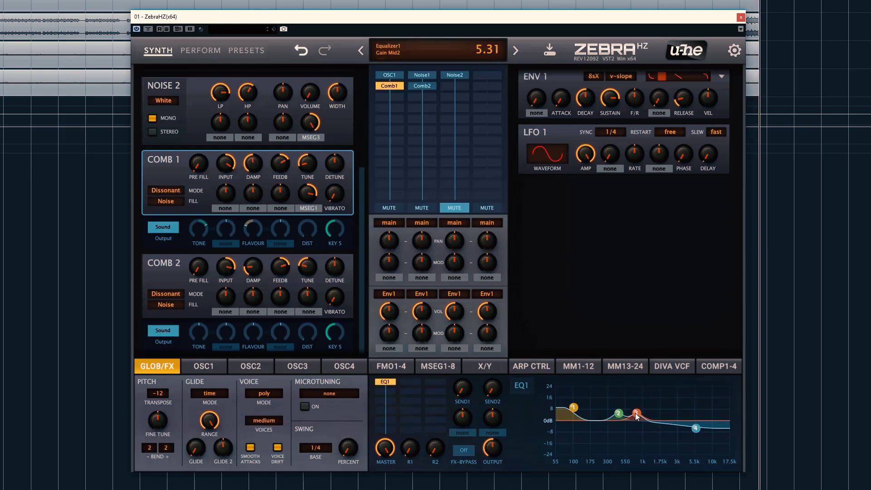
pyautogui.scroll(8, 637, 416)
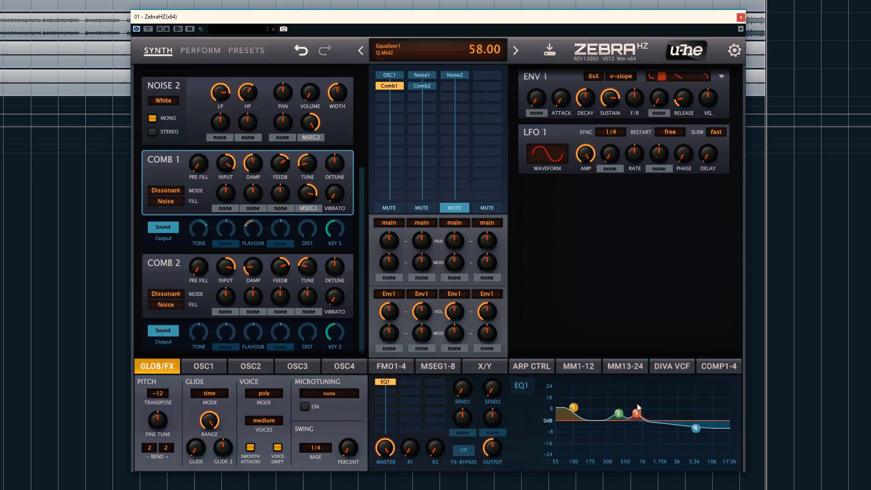
pyautogui.click(637, 413)
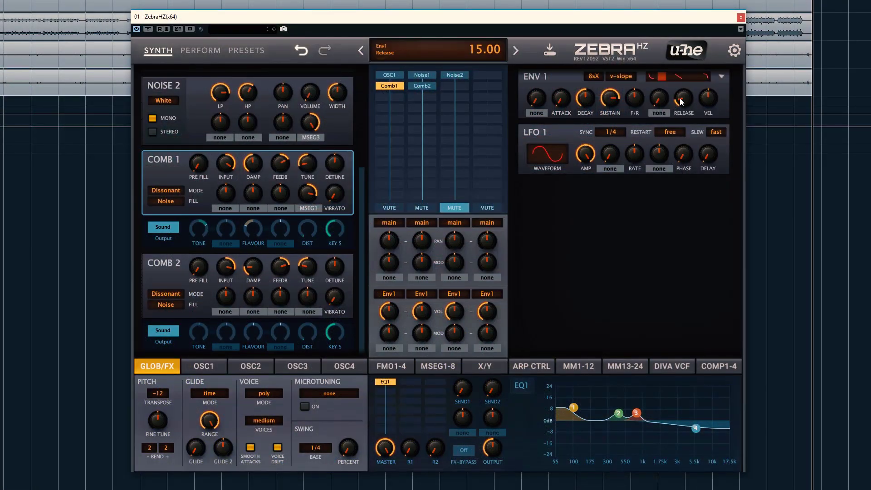
# Lengthen Env 1's release and add a NuRev reverb with a slight pre-delay after EQ1 in the master chain
pyautogui.moveTo(682, 102); pyautogui.dragTo(687, 73)
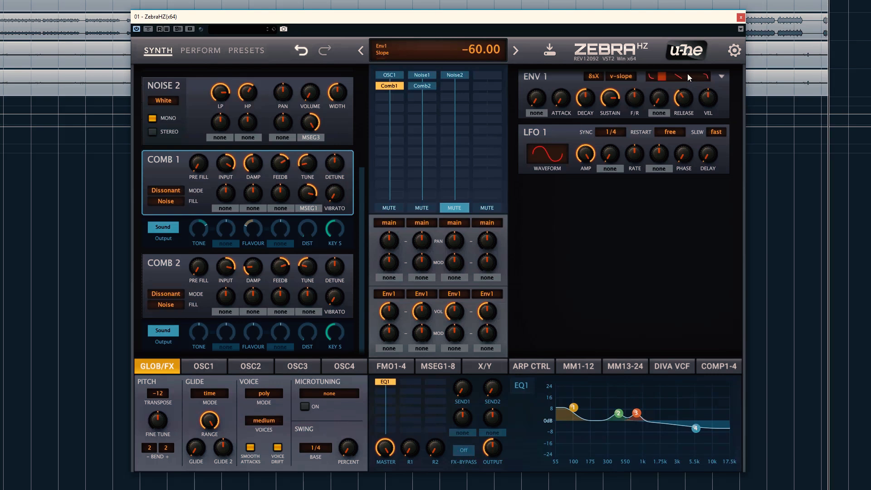
pyautogui.click(388, 394)
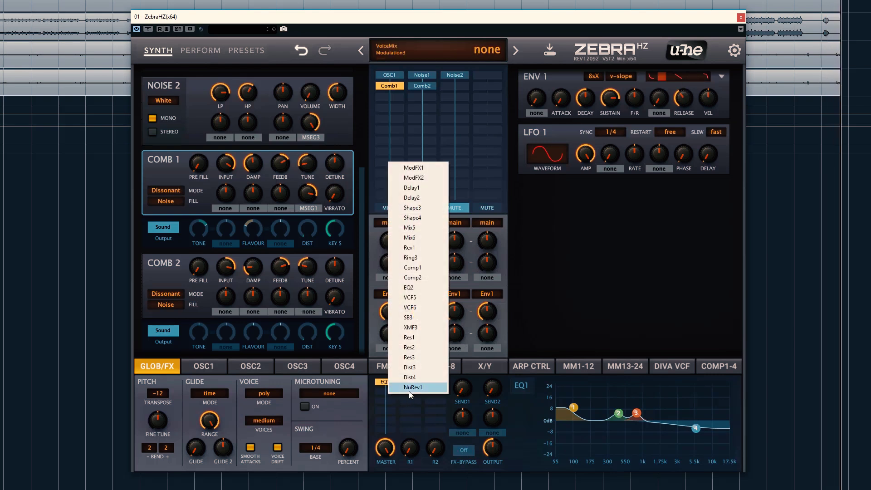
pyautogui.click(411, 388)
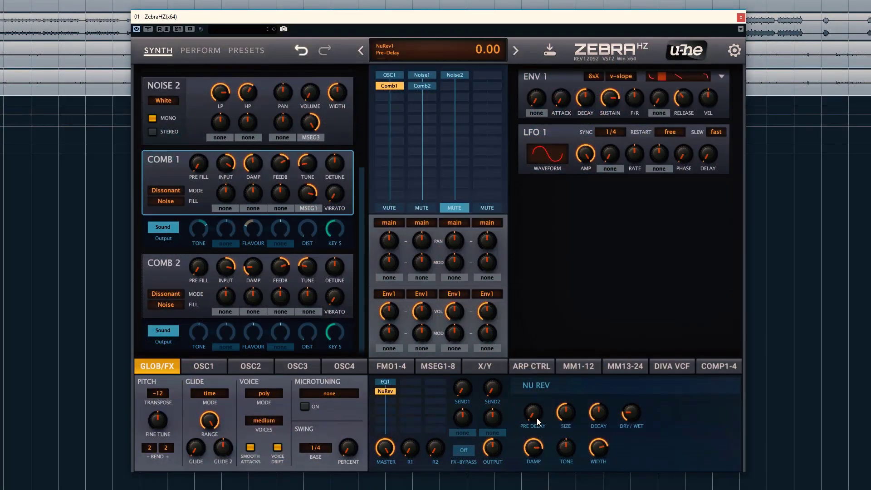
pyautogui.moveTo(537, 418); pyautogui.dragTo(543, 413)
# Mute the OSC1 and Noise 1 lanes, unmute Noise 2 and insert Comb3 beneath it
pyautogui.click(420, 209)
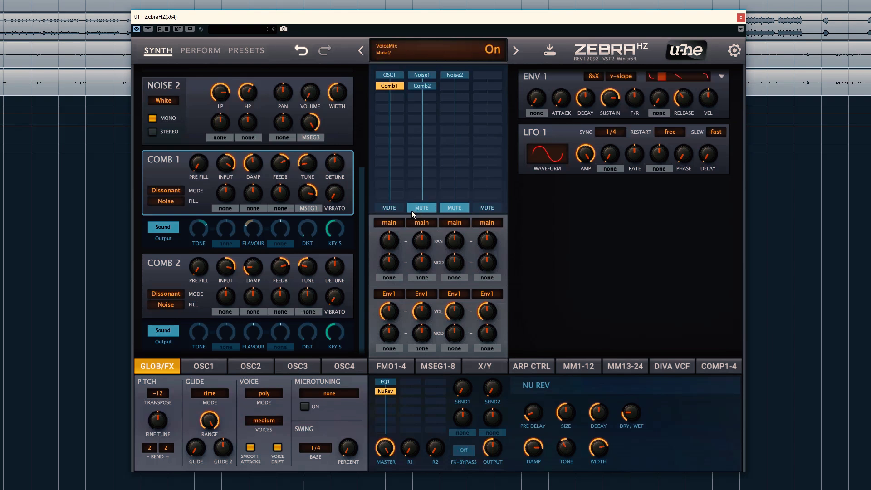
pyautogui.click(454, 209)
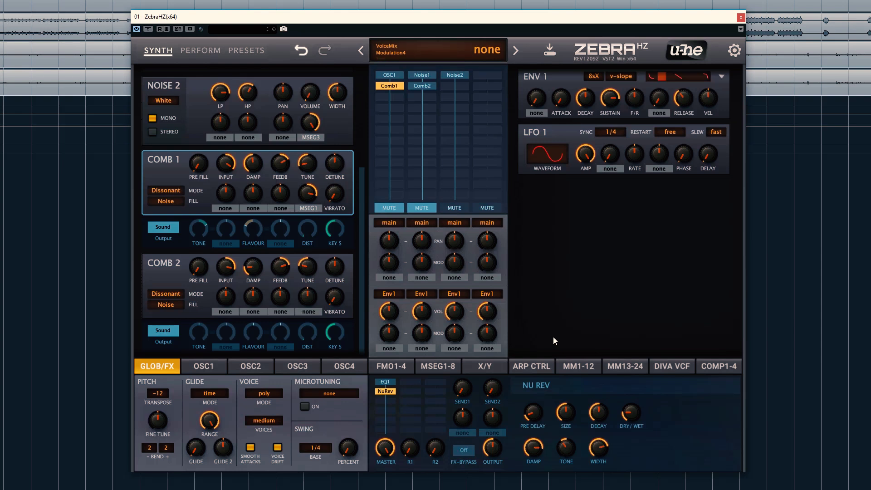
pyautogui.click(451, 86)
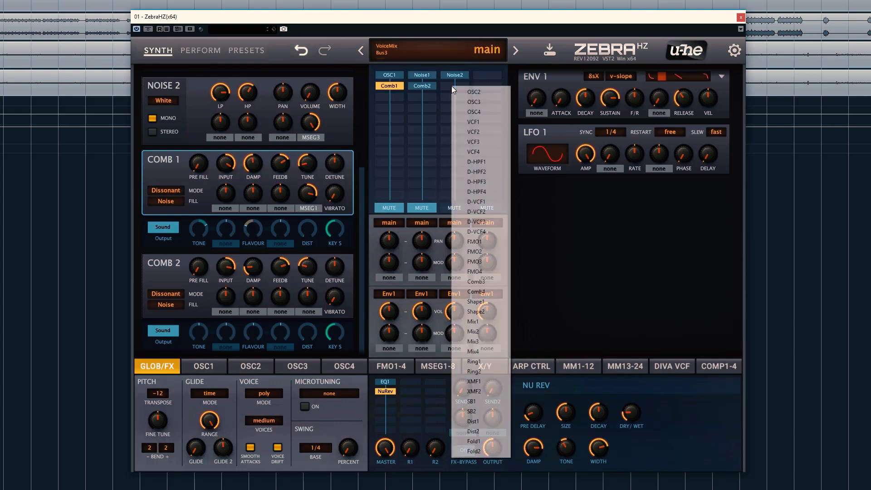
pyautogui.click(485, 284)
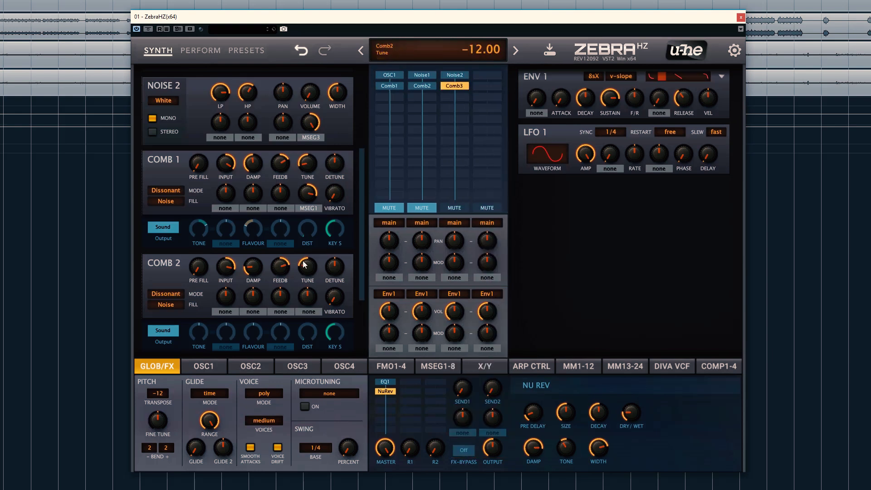
# Set Comb 3 to Dissonant mode with a higher input level, feedback of 46.00 and reduced key scaling
pyautogui.moveTo(364, 202); pyautogui.dragTo(361, 300)
pyautogui.click(167, 294)
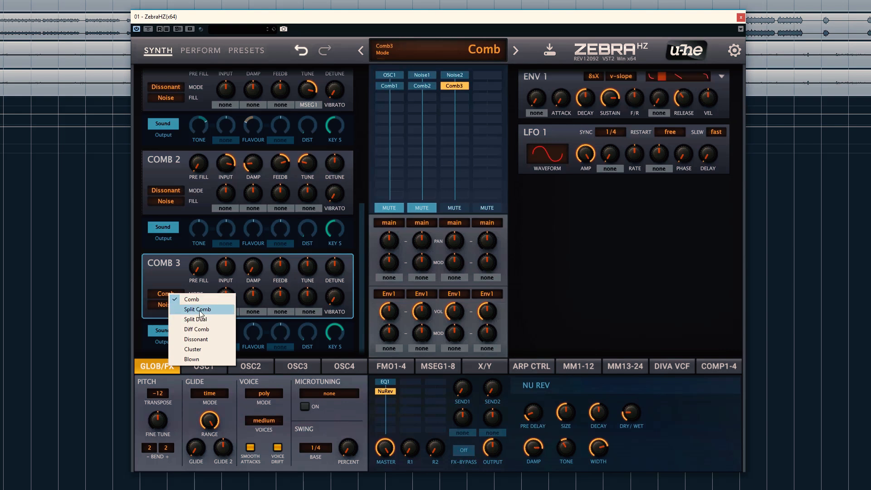
pyautogui.click(197, 340)
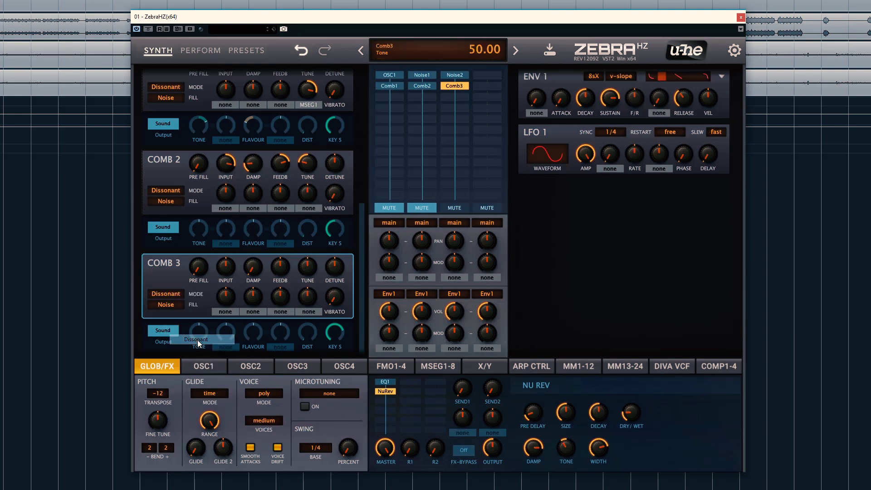
pyautogui.click(172, 309)
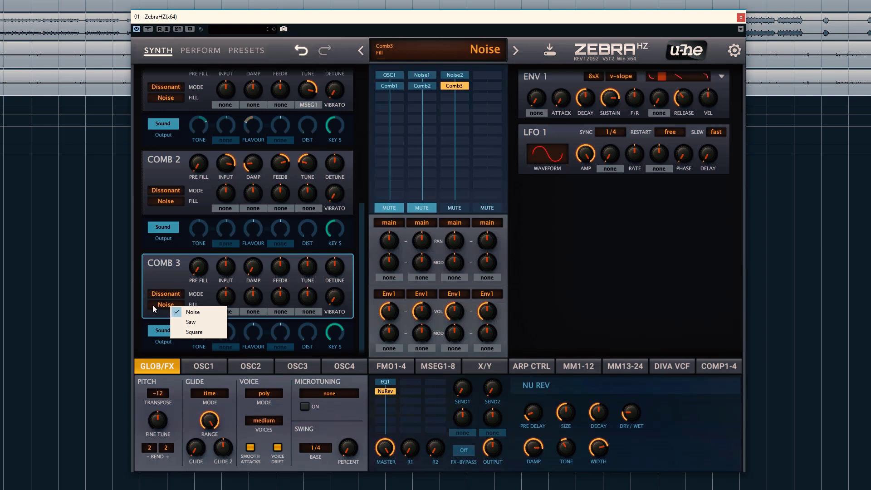
pyautogui.click(152, 309)
pyautogui.click(227, 282)
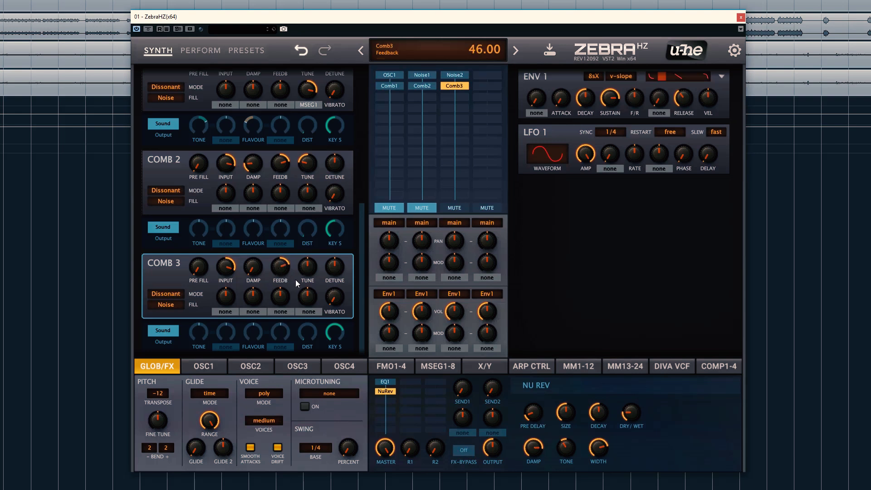
pyautogui.moveTo(337, 353); pyautogui.dragTo(337, 361)
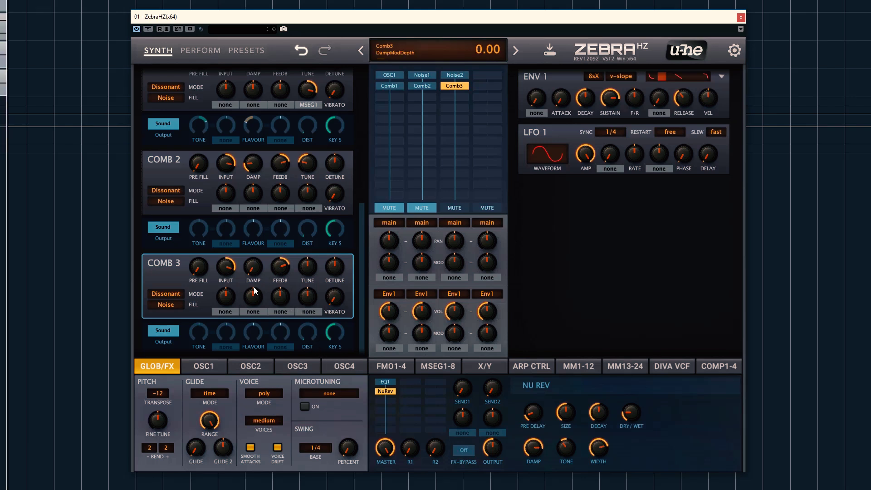
# Raise Comb 3's dry output fully and set its output volume to 52.00
pyautogui.click(173, 344)
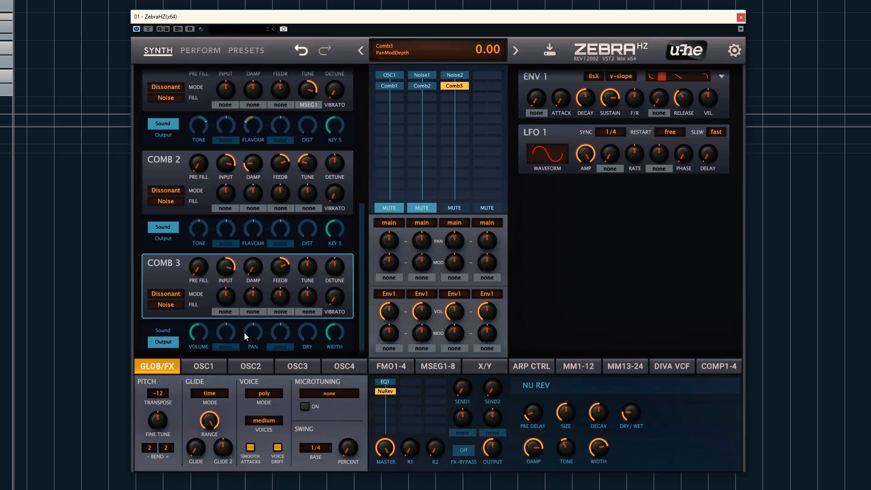
pyautogui.moveTo(319, 340); pyautogui.dragTo(313, 259)
pyautogui.moveTo(203, 338); pyautogui.dragTo(197, 348)
# Show MSEG 3 and assign it to modulate Comb 3's output volume with a small positive depth
pyautogui.click(432, 373)
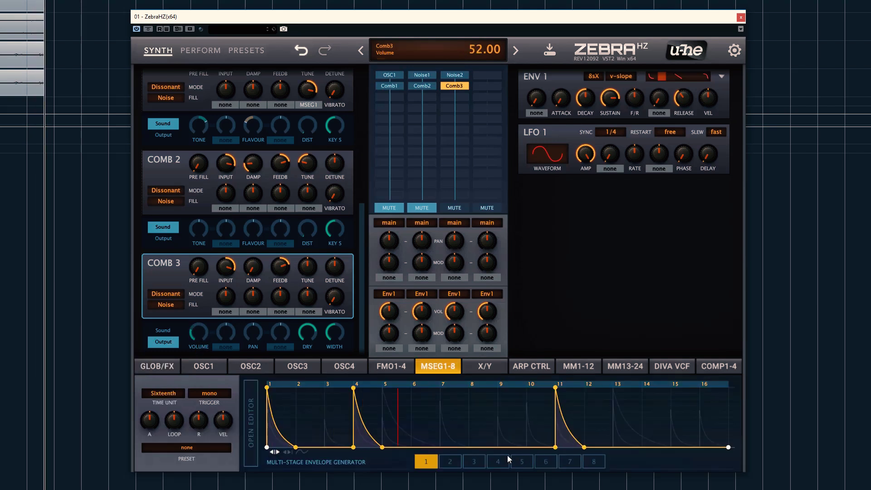
pyautogui.click(476, 463)
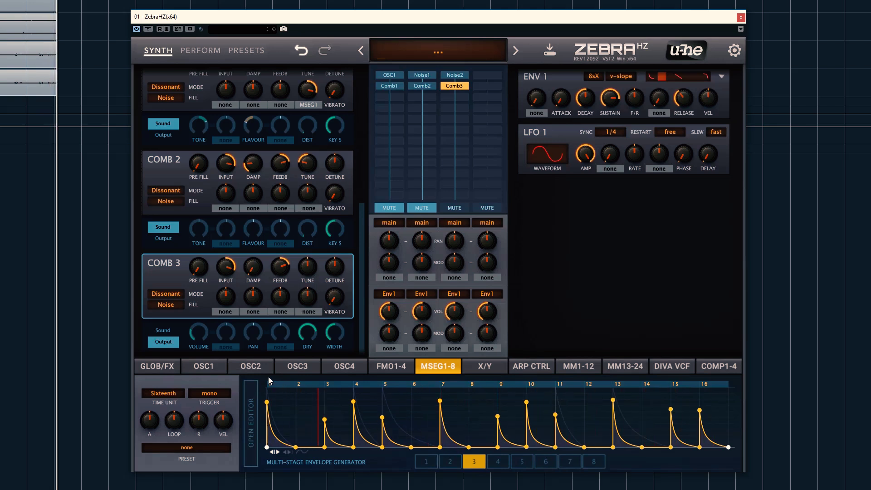
pyautogui.click(226, 347)
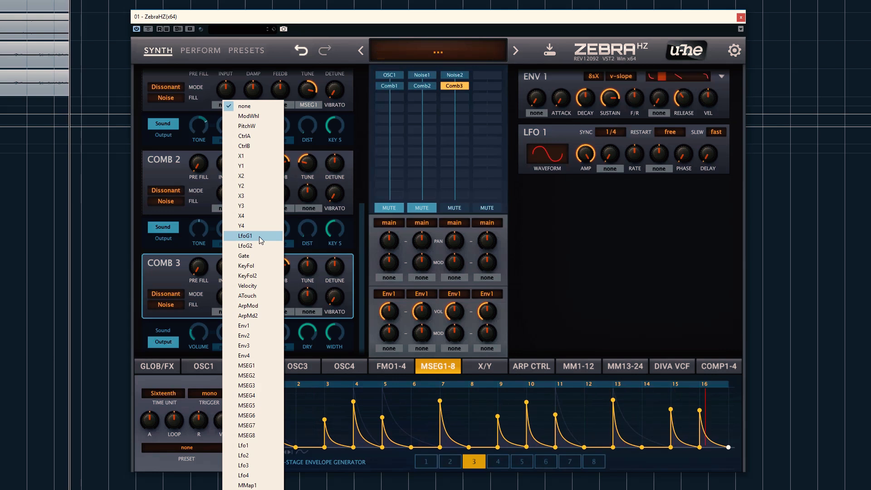
pyautogui.click(255, 386)
pyautogui.moveTo(226, 338); pyautogui.dragTo(238, 330)
# Set Comb 3's damping to 16.00, raise its tune and readjust its feedback
pyautogui.moveTo(253, 270); pyautogui.dragTo(260, 266)
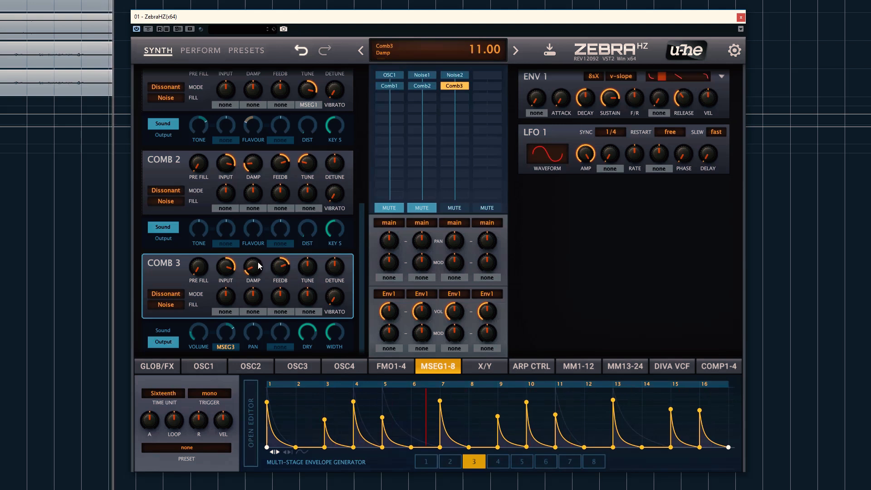
pyautogui.moveTo(307, 272); pyautogui.dragTo(336, 196)
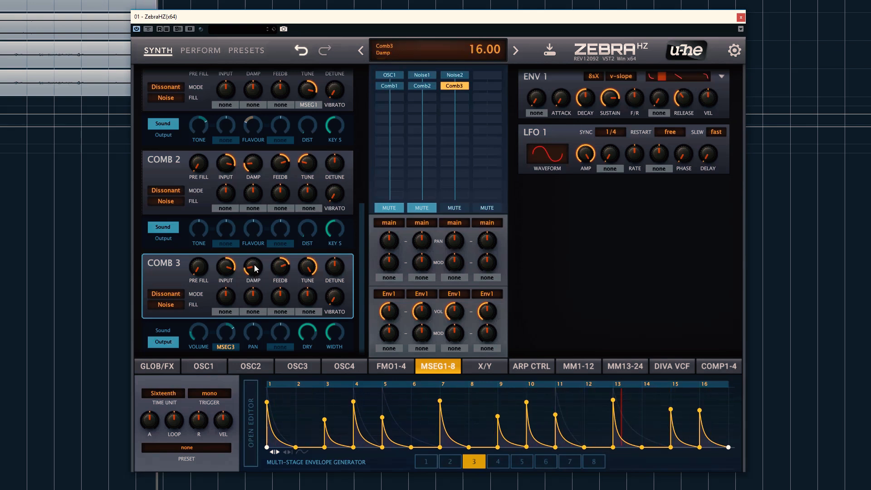
pyautogui.moveTo(286, 276); pyautogui.dragTo(277, 305)
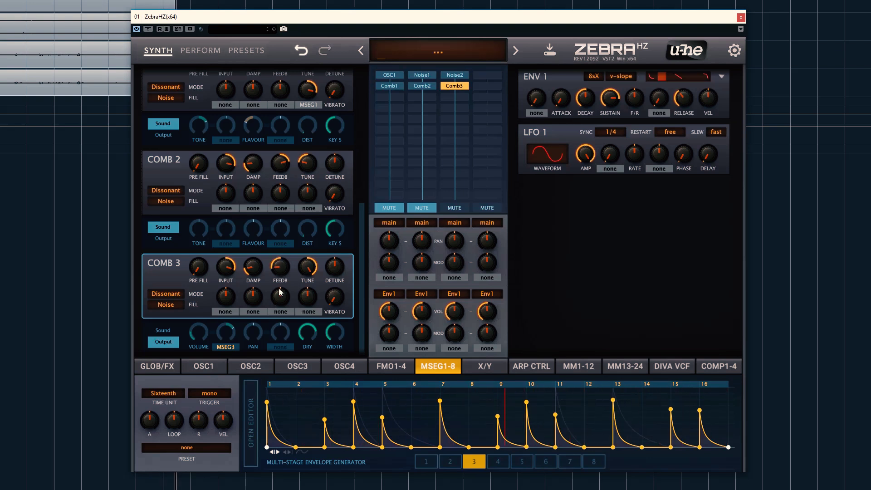
pyautogui.moveTo(284, 284); pyautogui.dragTo(287, 277)
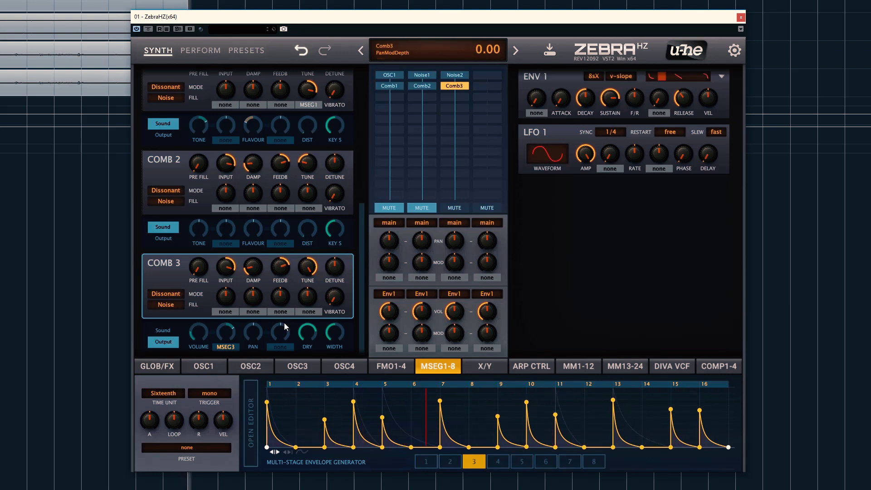
# Route the Noise 2 lane to bus1 and set the master's return 1 to 68.00
pyautogui.click(159, 368)
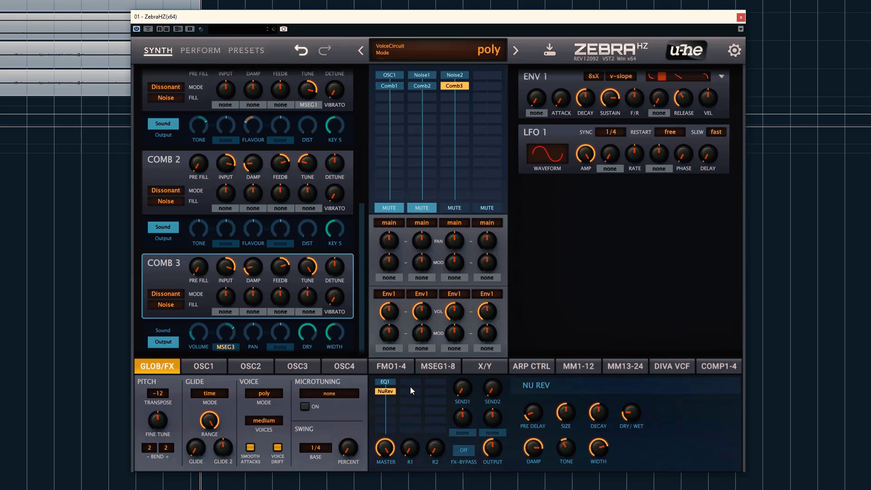
pyautogui.click(454, 222)
pyautogui.click(473, 240)
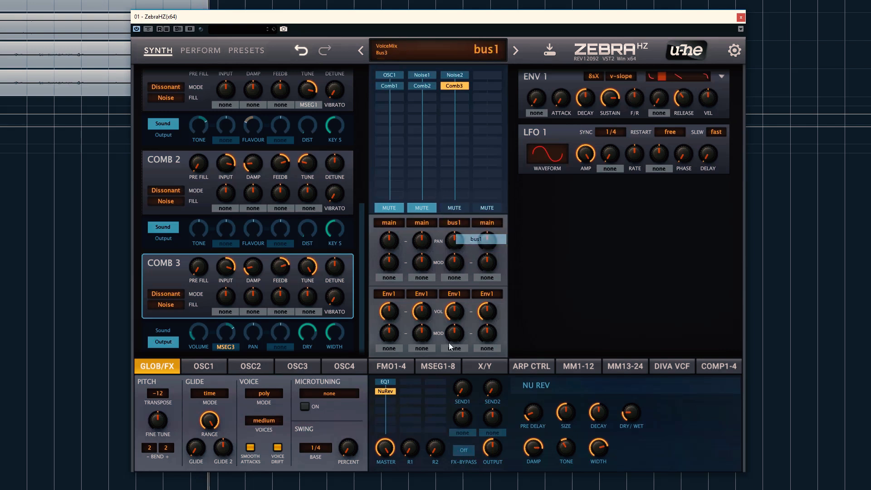
# Load EQ2 on bus 1 with a deep low-shelf cut, a high-shelf boost, and mid gains of 5.70 and -11.35
pyautogui.click(416, 383)
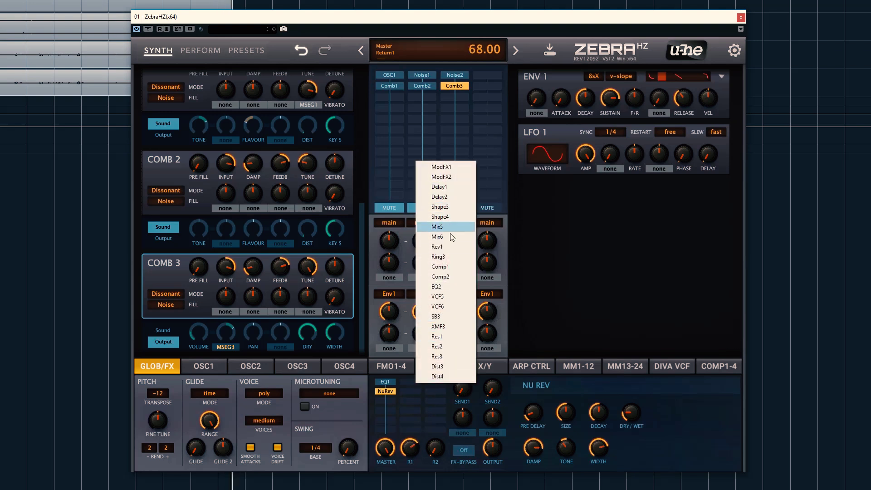
pyautogui.click(437, 287)
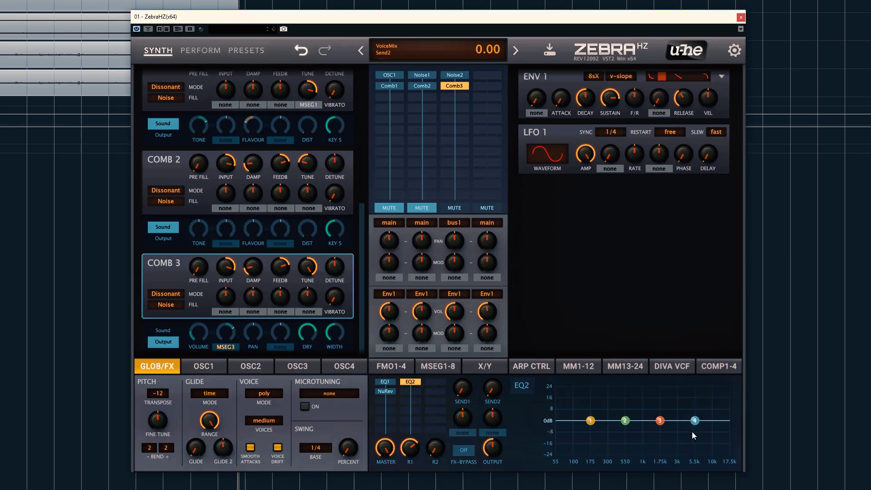
pyautogui.moveTo(697, 427); pyautogui.dragTo(696, 416)
pyautogui.moveTo(590, 421); pyautogui.dragTo(593, 454)
pyautogui.moveTo(627, 427); pyautogui.dragTo(653, 407)
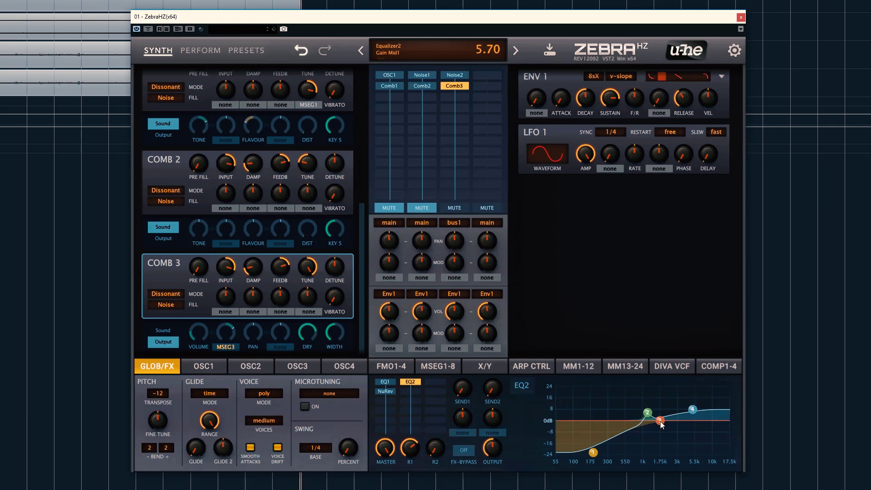
pyautogui.moveTo(661, 421); pyautogui.dragTo(671, 439)
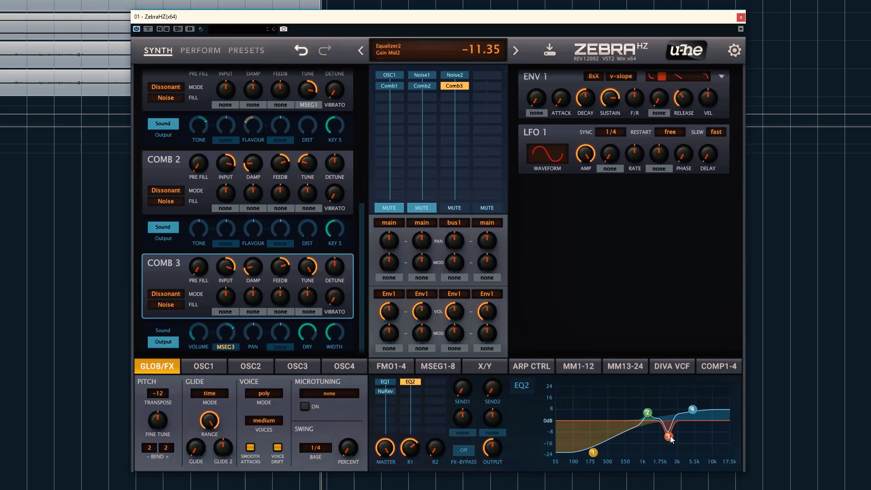
# Insert Delay1 below EQ2 on bus 1, raise its mix and set its high-pass to 20.00
pyautogui.click(410, 393)
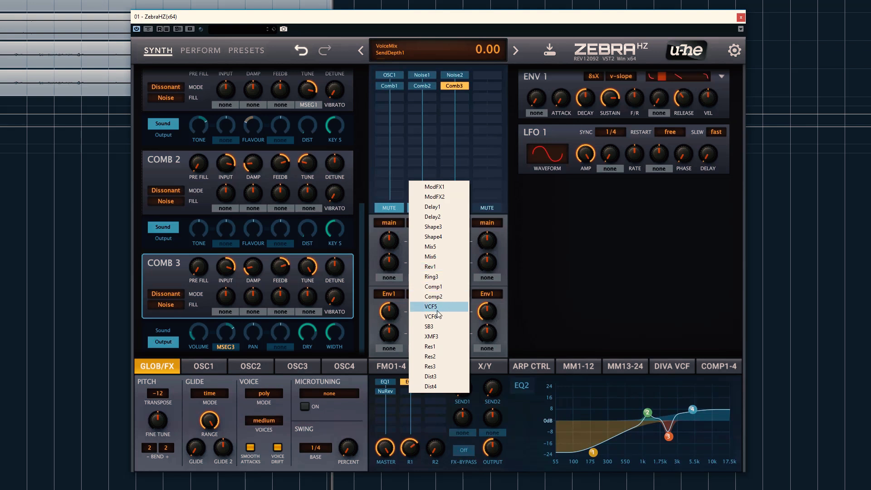
pyautogui.click(437, 208)
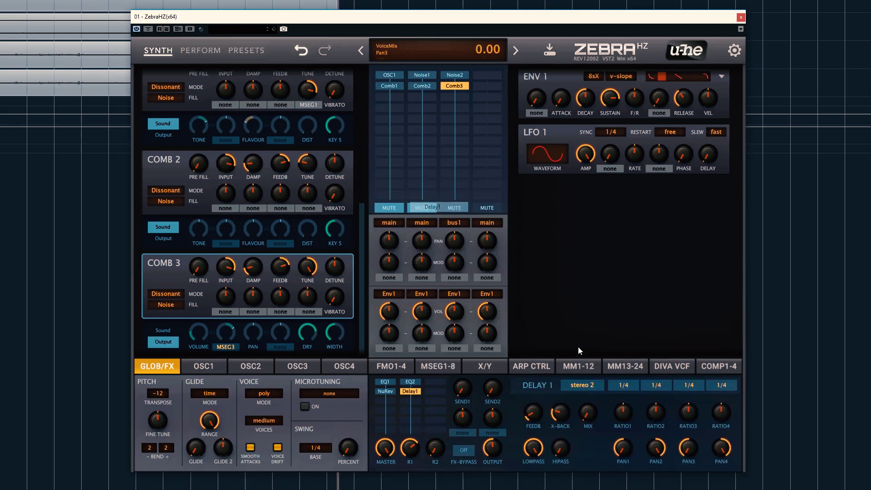
pyautogui.moveTo(587, 411); pyautogui.dragTo(603, 398)
pyautogui.moveTo(561, 448); pyautogui.dragTo(528, 482)
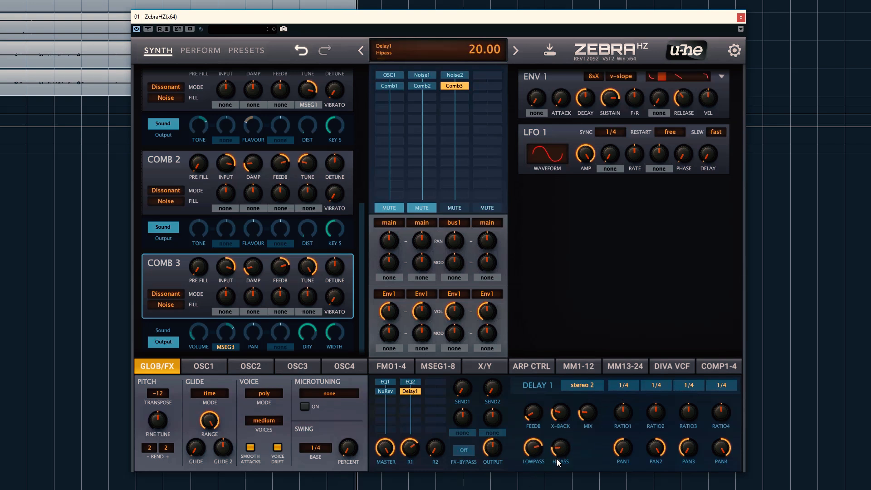
# Set Delay 1's four sync times to 1/8 dot, 1/8, 1/8 and 1/8 dot
pyautogui.click(628, 389)
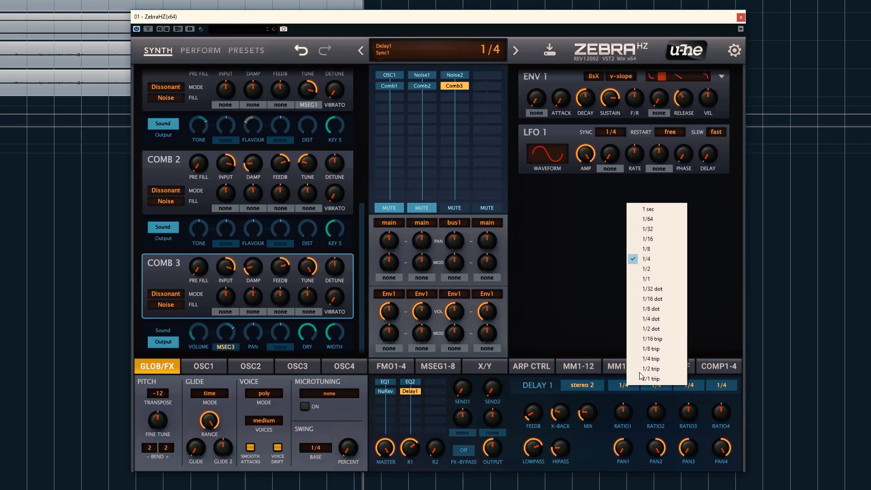
pyautogui.click(657, 308)
pyautogui.click(657, 386)
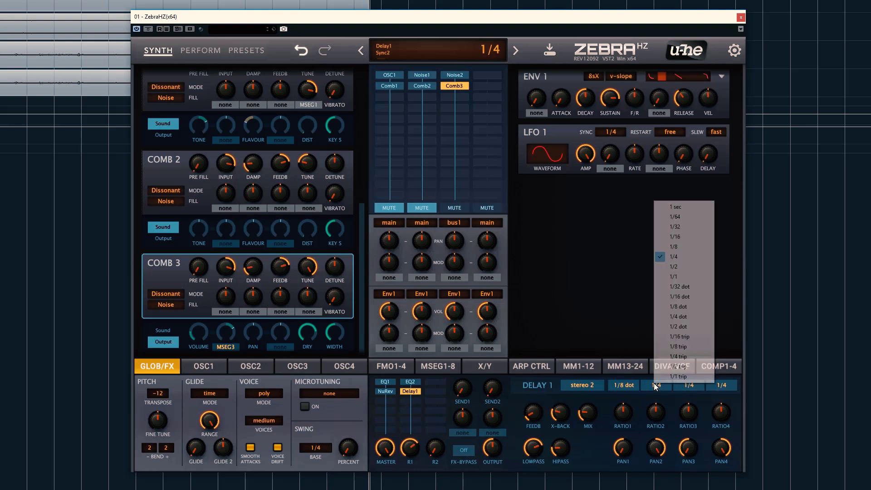
pyautogui.click(688, 249)
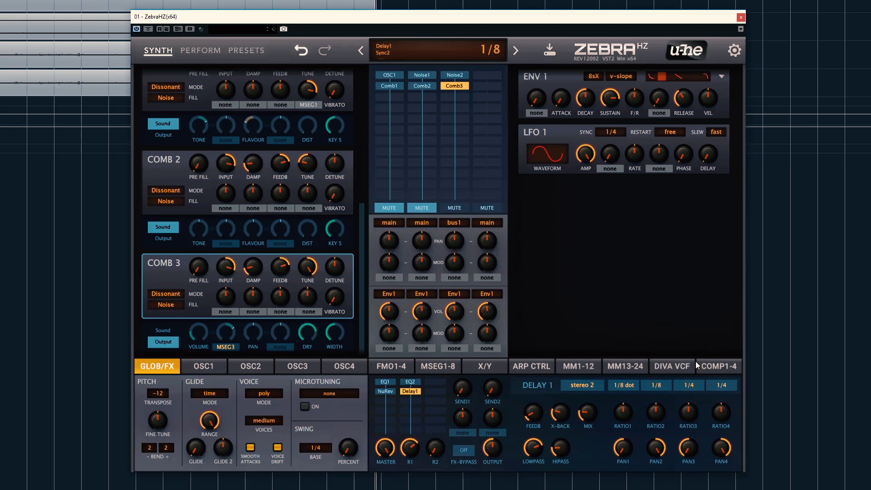
pyautogui.click(693, 389)
pyautogui.click(727, 251)
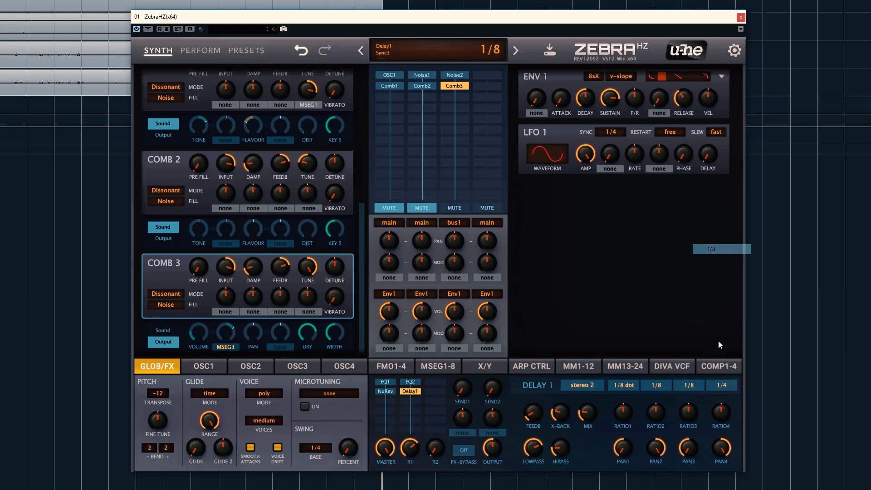
pyautogui.click(716, 387)
pyautogui.click(733, 314)
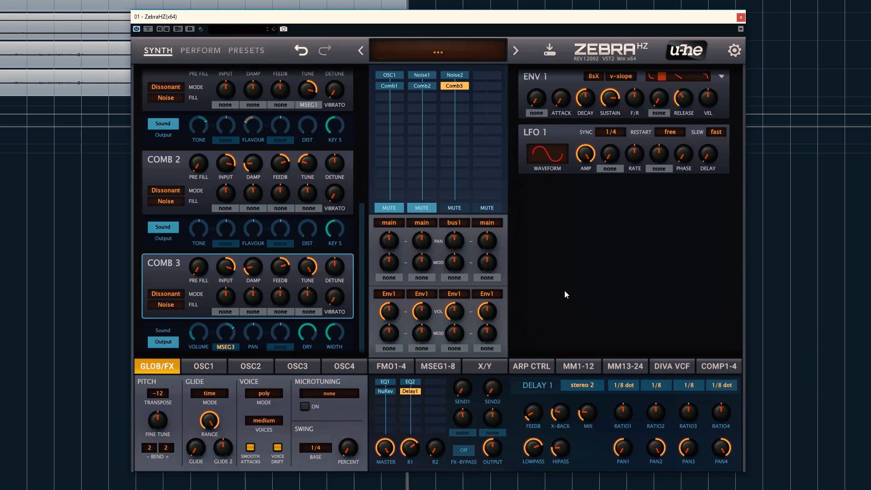
# Insert Rev1 below Delay1 on bus 1, set its wet level to 15.00 and raise its damping
pyautogui.moveTo(491, 397)
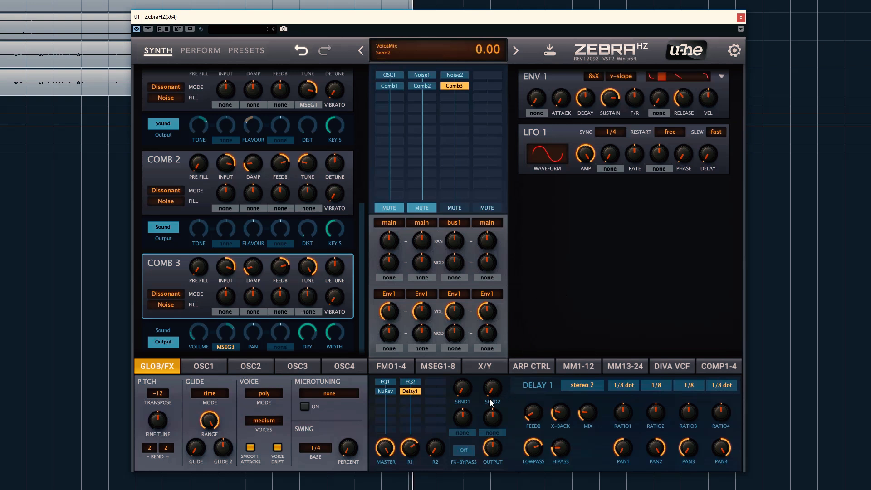
pyautogui.click(410, 391)
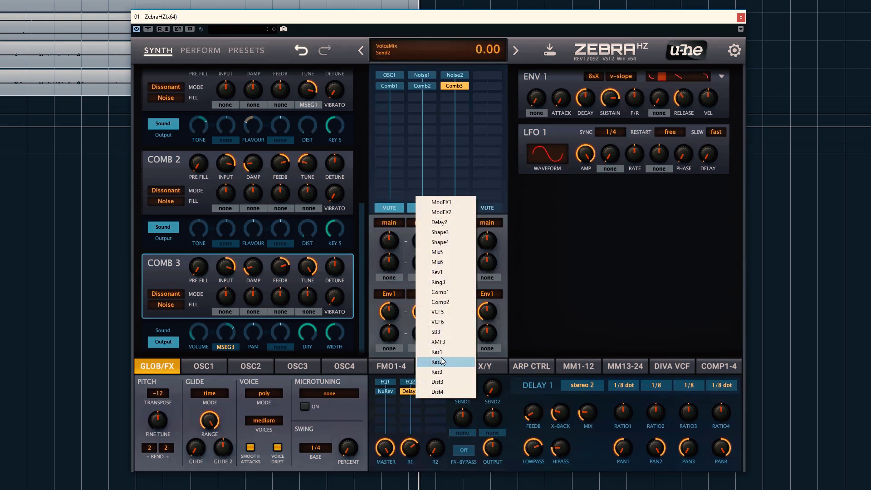
pyautogui.click(437, 272)
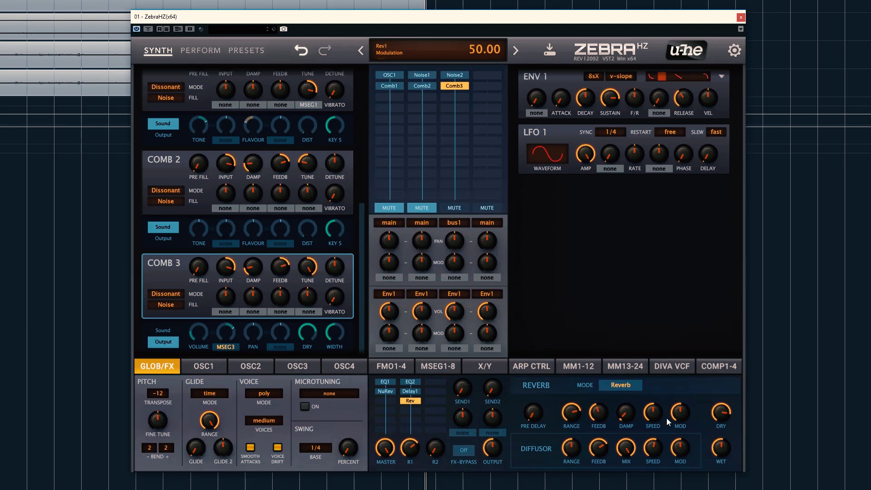
pyautogui.moveTo(721, 450); pyautogui.dragTo(694, 488)
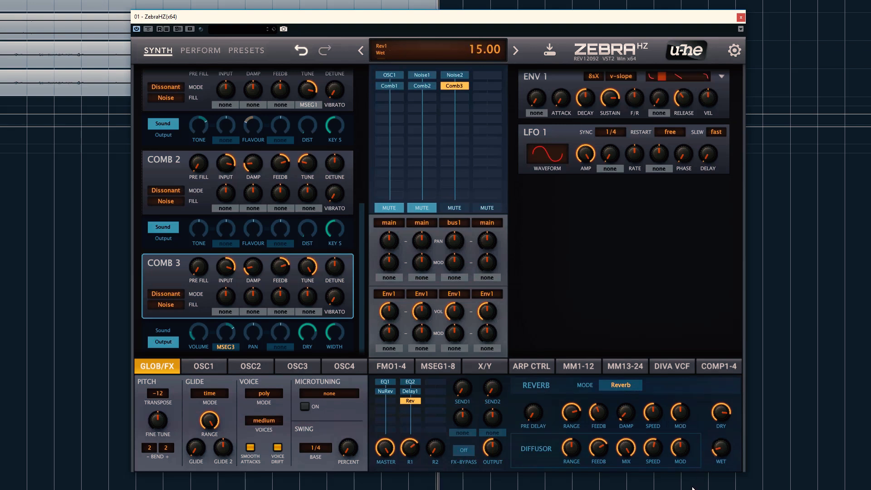
pyautogui.moveTo(636, 416); pyautogui.dragTo(639, 407)
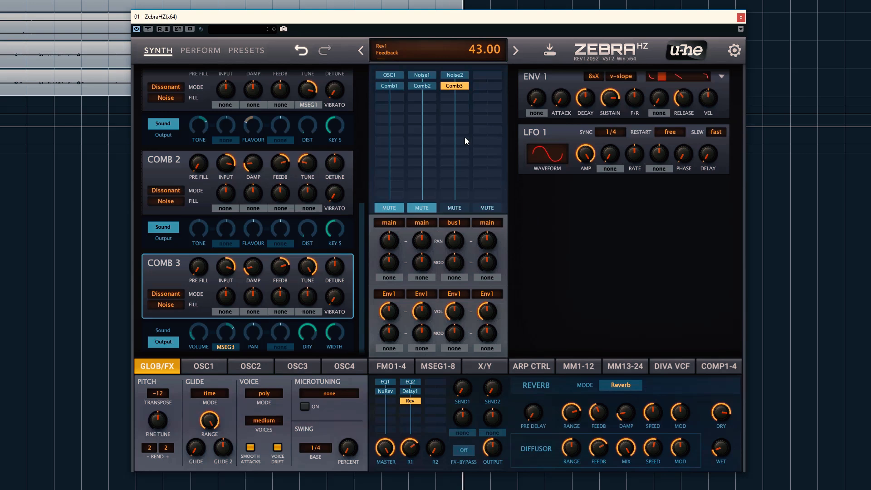
# Insert VCF1 below Comb3 in the Noise 2 lane as an HP 24dB filter with cutoff 102.00
pyautogui.click(454, 109)
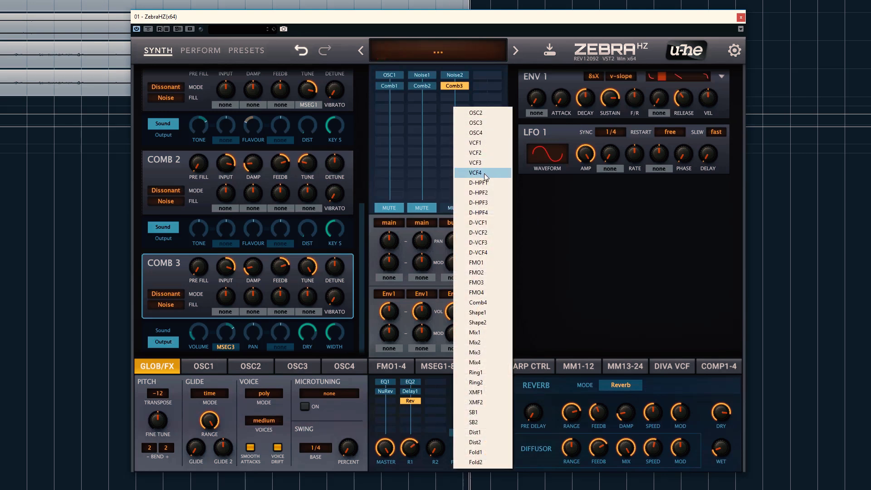
pyautogui.click(492, 143)
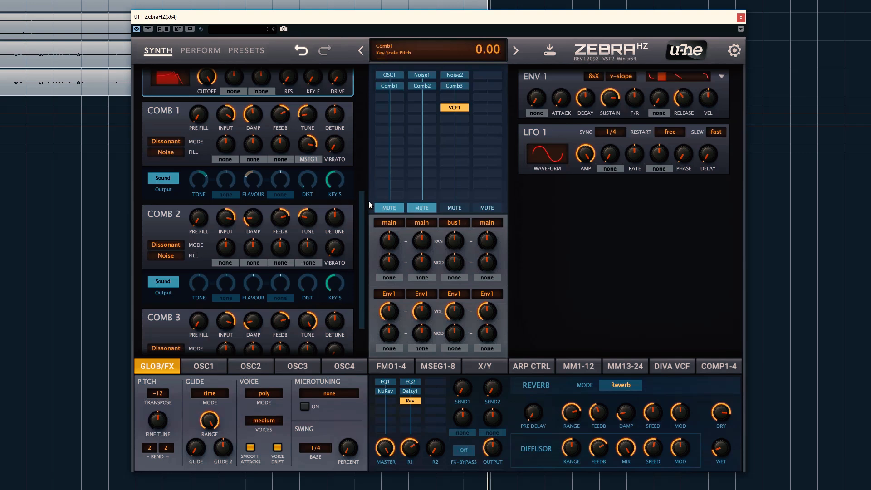
pyautogui.moveTo(364, 203); pyautogui.dragTo(369, 147)
pyautogui.click(243, 191)
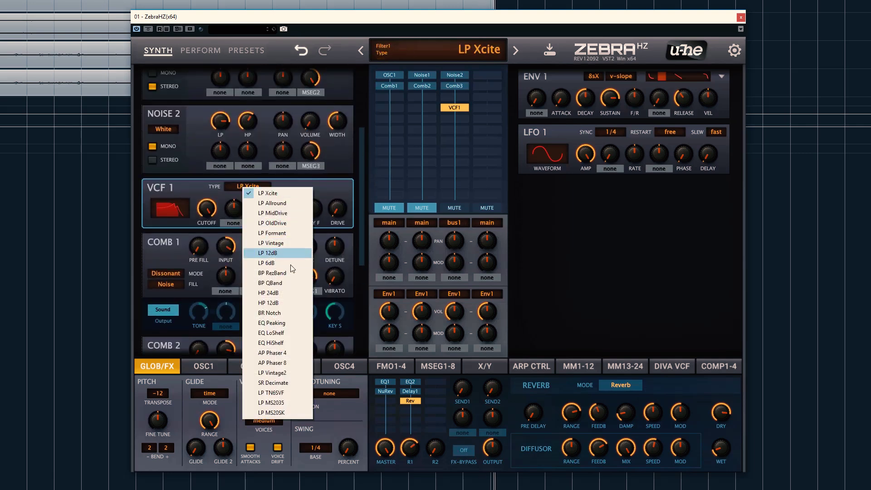
pyautogui.click(288, 294)
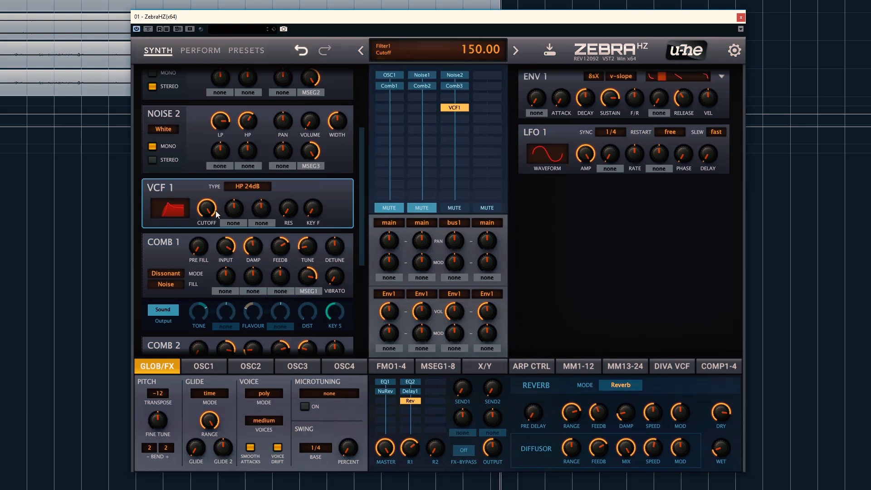
pyautogui.moveTo(208, 242)
pyautogui.mouseDown()
pyautogui.moveTo(204, 251)
pyautogui.moveTo(208, 243)
pyautogui.mouseUp()
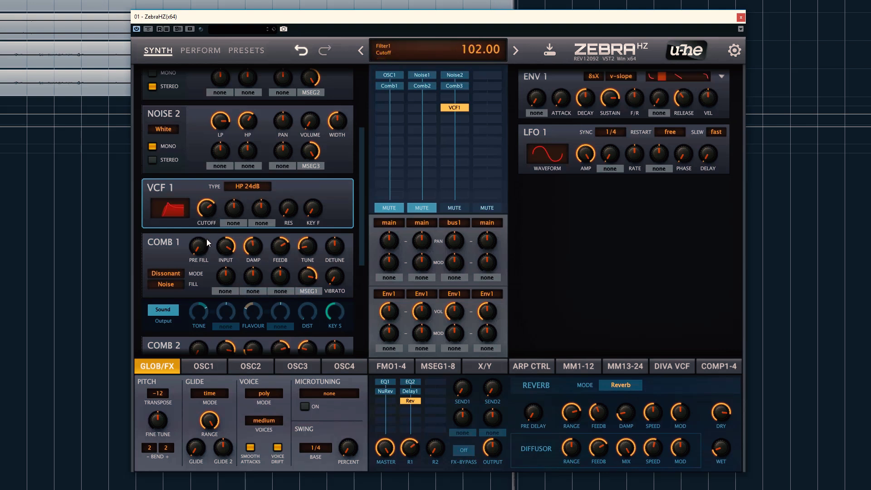
# Modulate VCF 1's cutoff with MSEG3 by a small negative amount and lower the base cutoff below 96.00
pyautogui.click(233, 222)
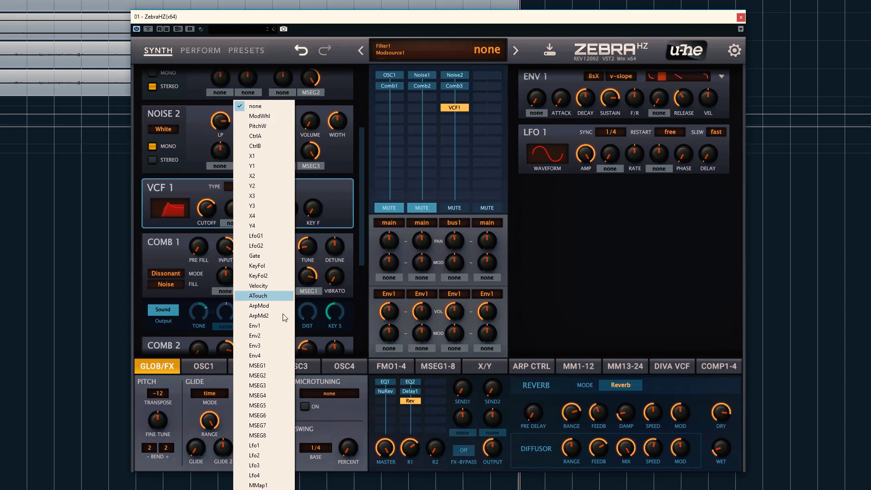
pyautogui.click(279, 383)
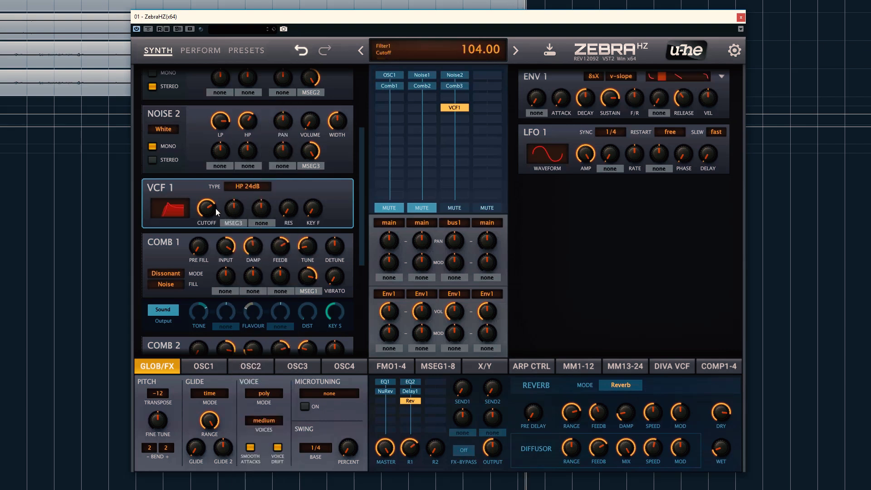
pyautogui.moveTo(230, 215); pyautogui.dragTo(225, 222)
pyautogui.scroll(-8, 215, 219)
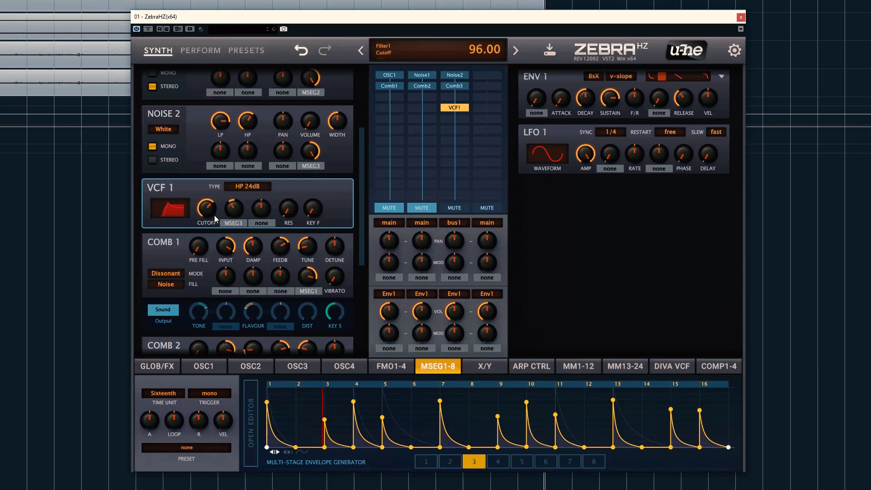
pyautogui.scroll(-1, 215, 220)
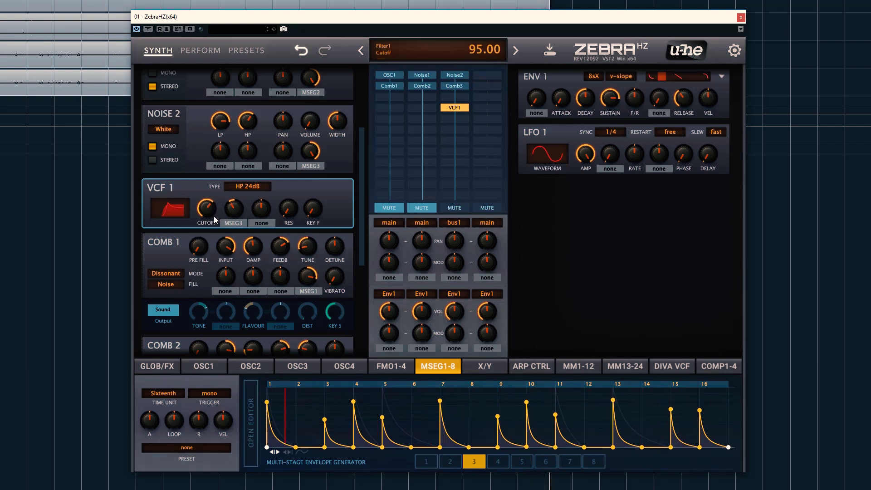
pyautogui.scroll(-2, 222, 216)
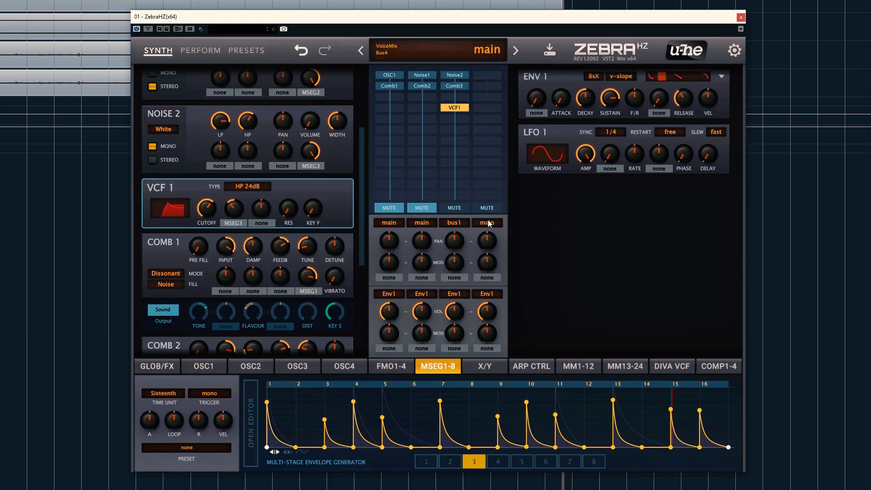
# Unmute the OSC1 and Noise1 lanes and return to the global effects settings
pyautogui.click(186, 368)
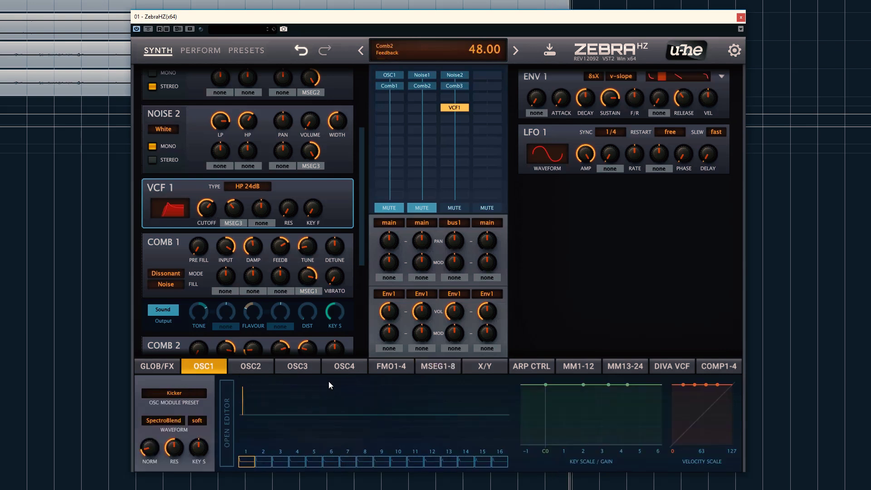
pyautogui.click(149, 366)
pyautogui.click(395, 208)
pyautogui.click(422, 208)
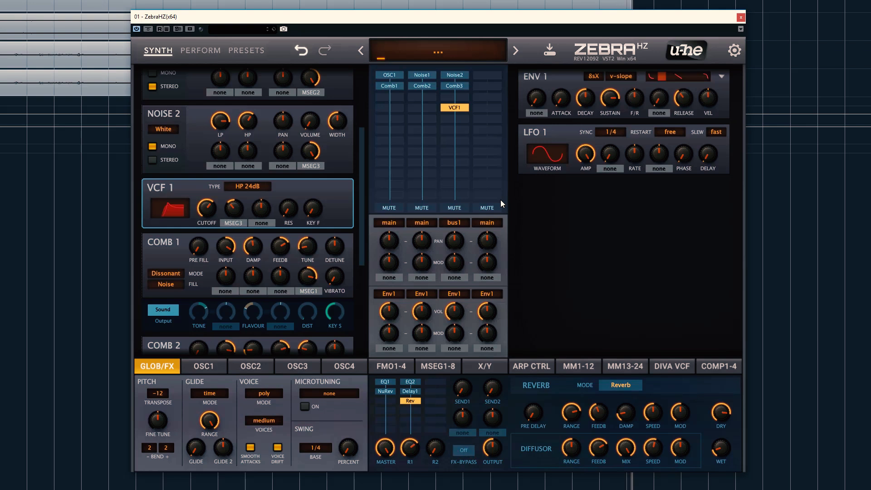
# Insert Comp1 in the last slot of the master effects chain and Comp2 in the last slot of bus 1
pyautogui.click(387, 431)
pyautogui.click(437, 325)
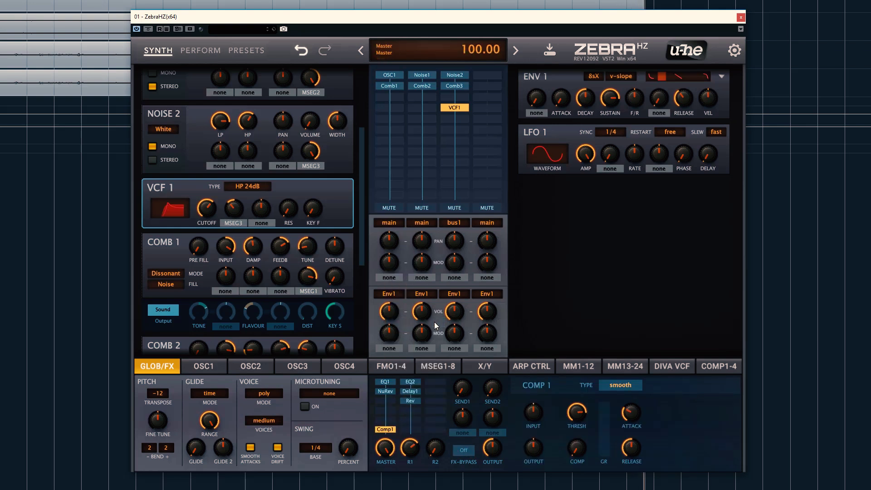
pyautogui.click(408, 431)
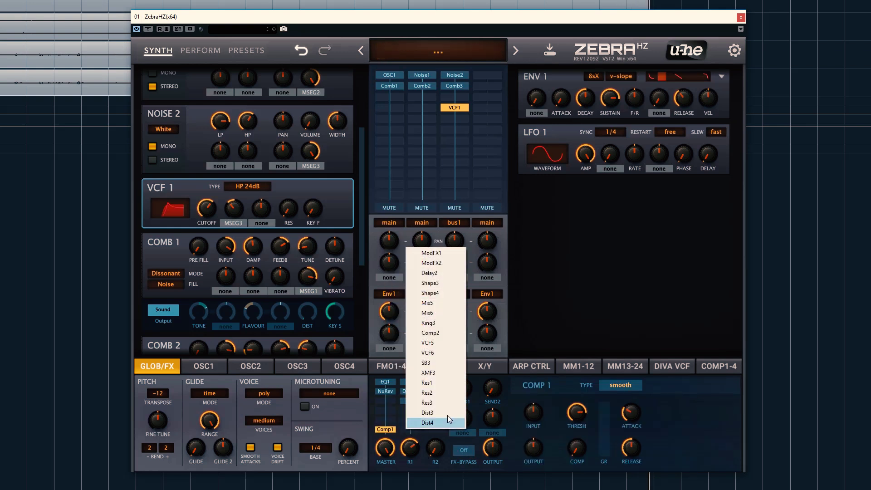
pyautogui.click(437, 339)
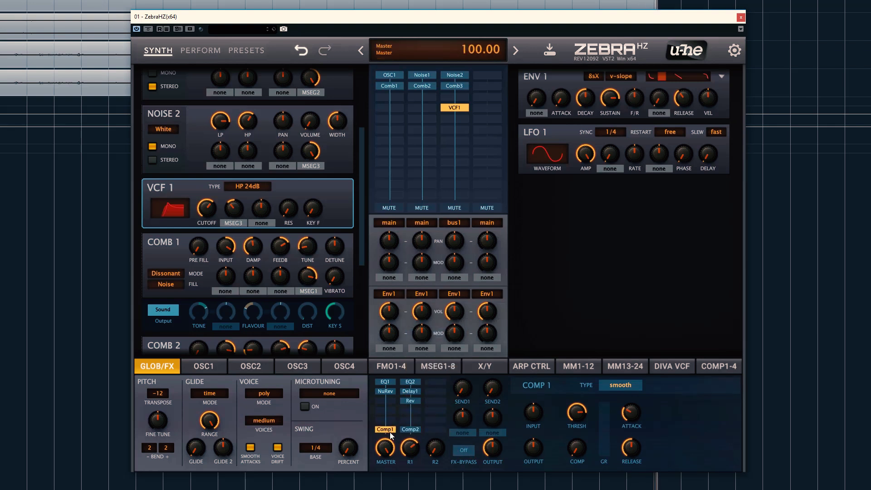
# Mute the Noise 2 lane and set Comp 1's compression to 25.50, with higher input and release and lower output and threshold
pyautogui.click(445, 208)
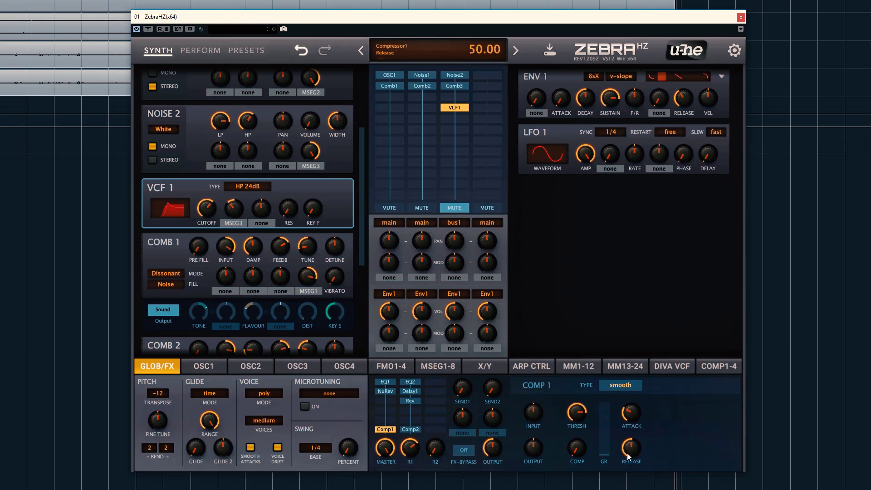
pyautogui.moveTo(631, 449); pyautogui.dragTo(634, 430)
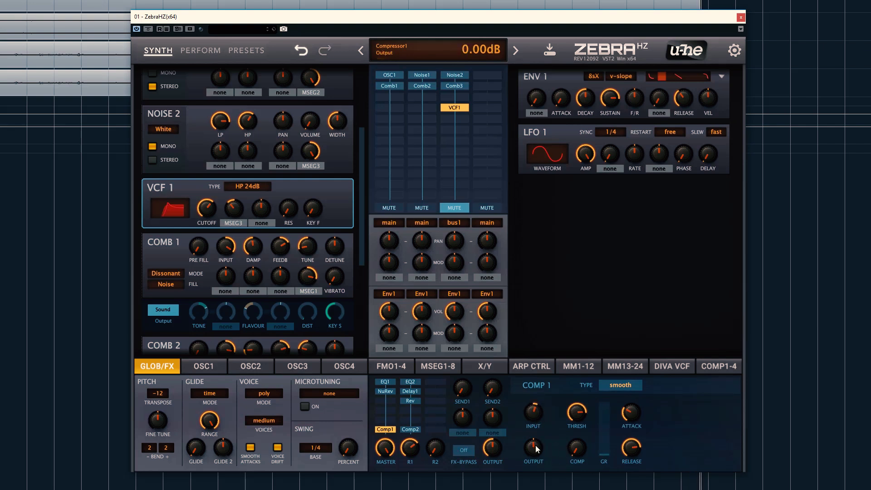
pyautogui.moveTo(533, 457); pyautogui.dragTo(531, 461)
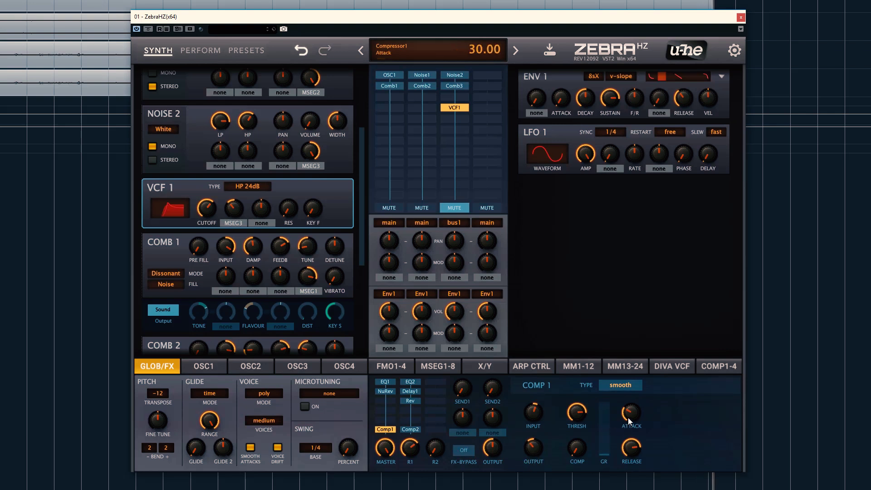
pyautogui.moveTo(582, 454); pyautogui.dragTo(589, 435)
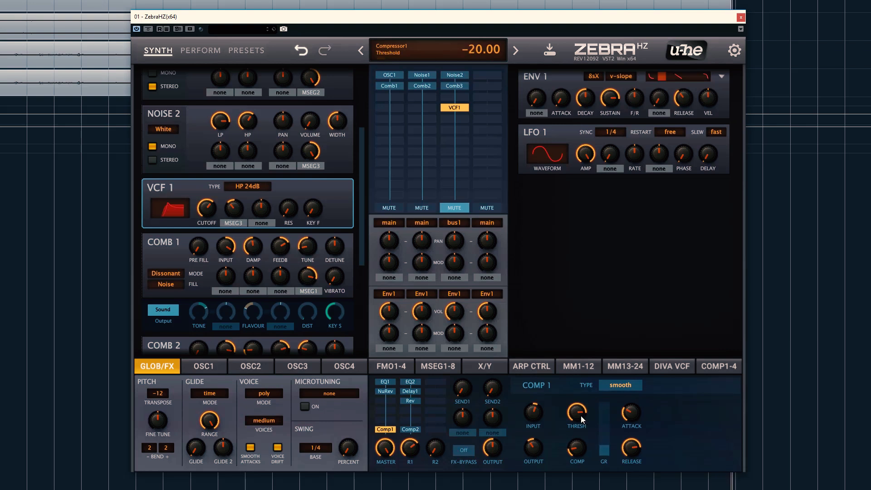
pyautogui.moveTo(576, 434)
pyautogui.mouseDown()
pyautogui.moveTo(570, 465)
pyautogui.moveTo(582, 446)
pyautogui.mouseUp()
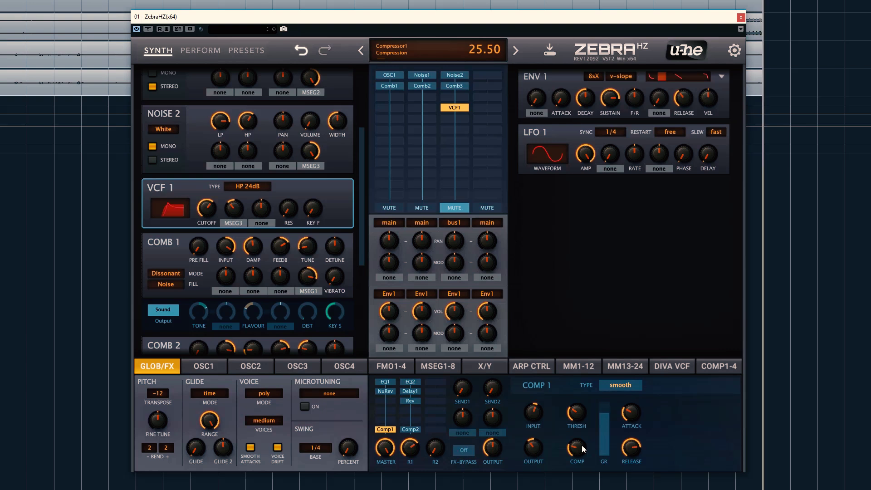
pyautogui.click(389, 430)
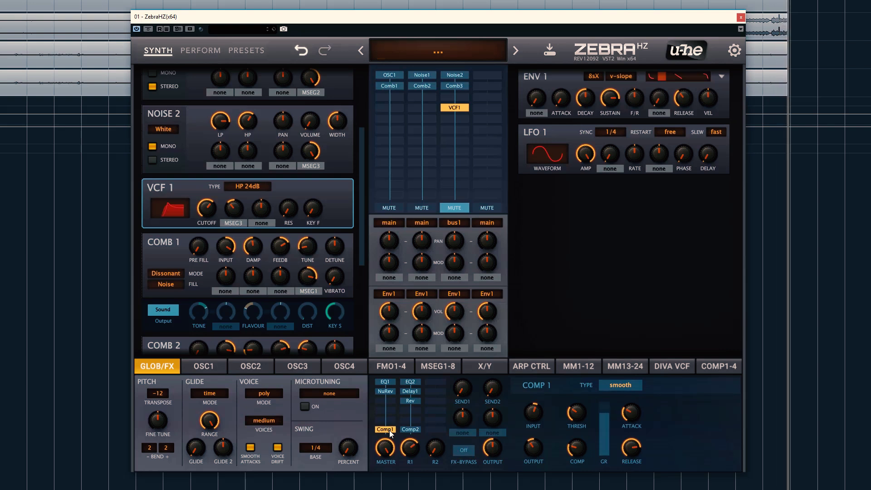
# Mute the OSC1 and Noise1 lanes and unmute the Noise 2 lane to isolate the hi-hat
pyautogui.moveTo(447, 242)
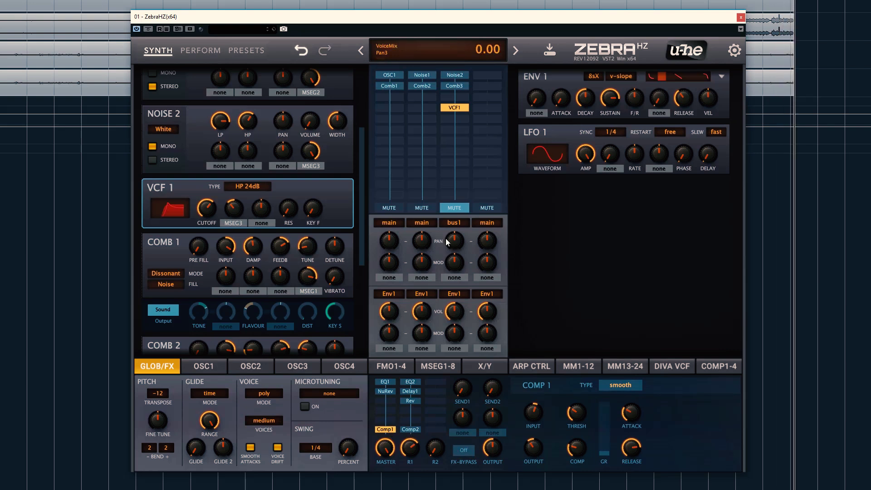
pyautogui.click(389, 208)
pyautogui.click(420, 208)
pyautogui.click(454, 208)
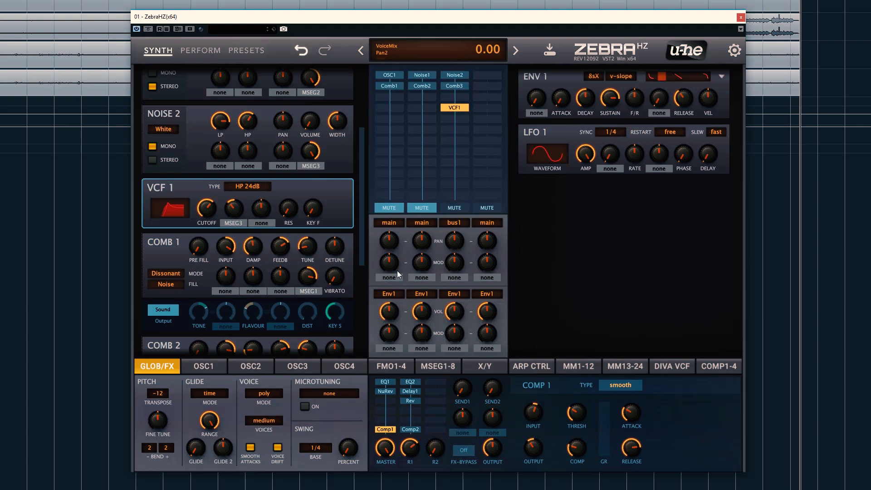
# Set Comp 2's compression to 19.50 and attack to 30.00, with higher input and release and lower output and threshold
pyautogui.click(411, 430)
pyautogui.moveTo(589, 439)
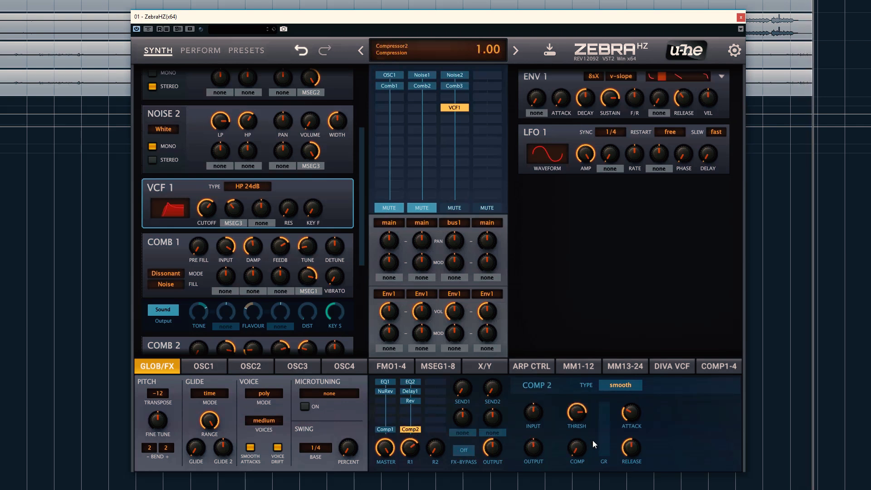
pyautogui.moveTo(631, 449)
pyautogui.moveTo(631, 448); pyautogui.dragTo(636, 428)
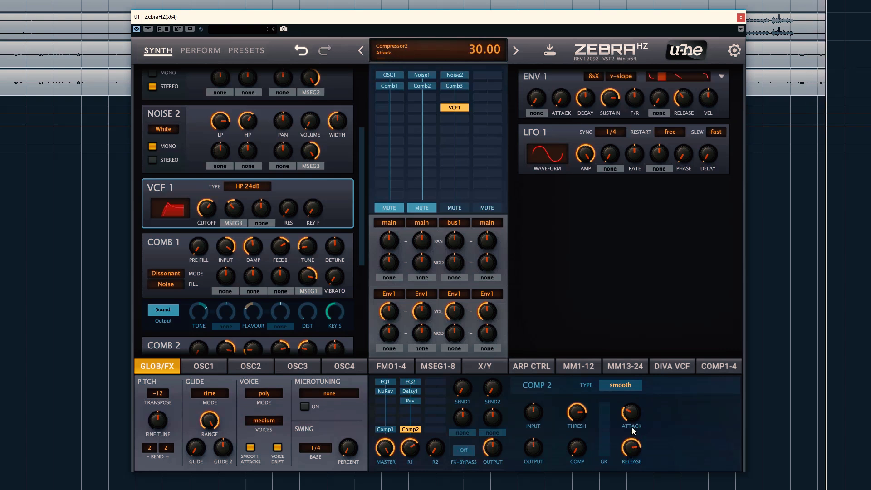
pyautogui.moveTo(539, 413); pyautogui.dragTo(573, 431)
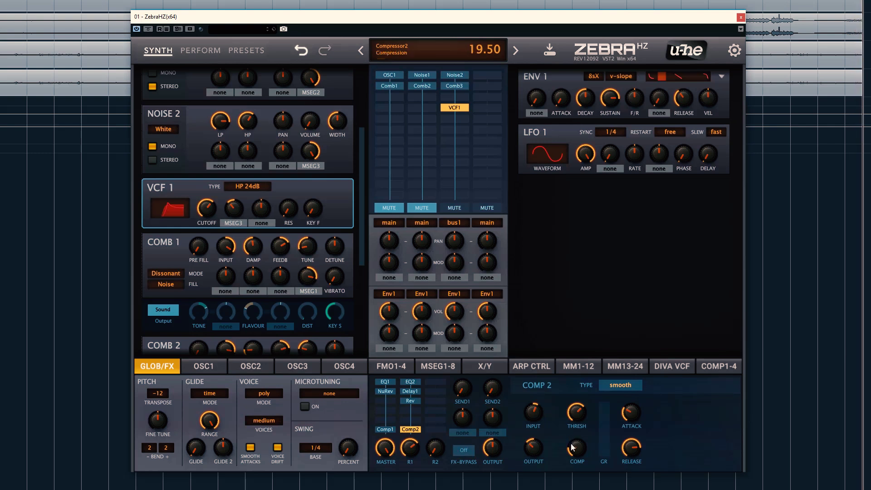
pyautogui.moveTo(536, 448); pyautogui.dragTo(534, 451)
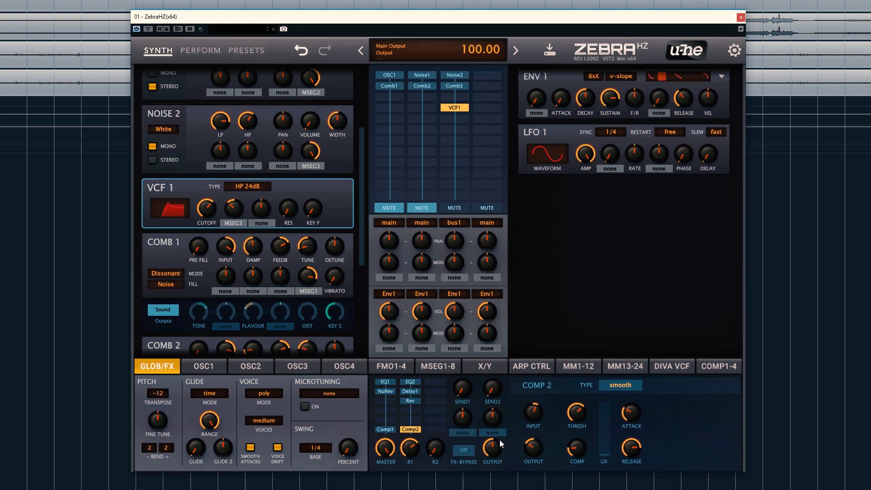
# Unmute the OSC1 and Noise1 lanes and insert VCF2 below Comb1 in the OSC1 lane
pyautogui.click(385, 210)
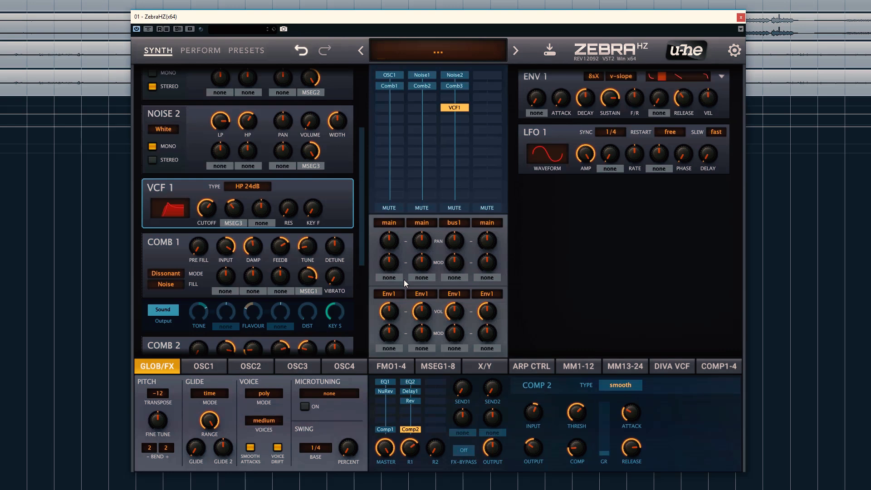
pyautogui.click(385, 107)
pyautogui.click(415, 144)
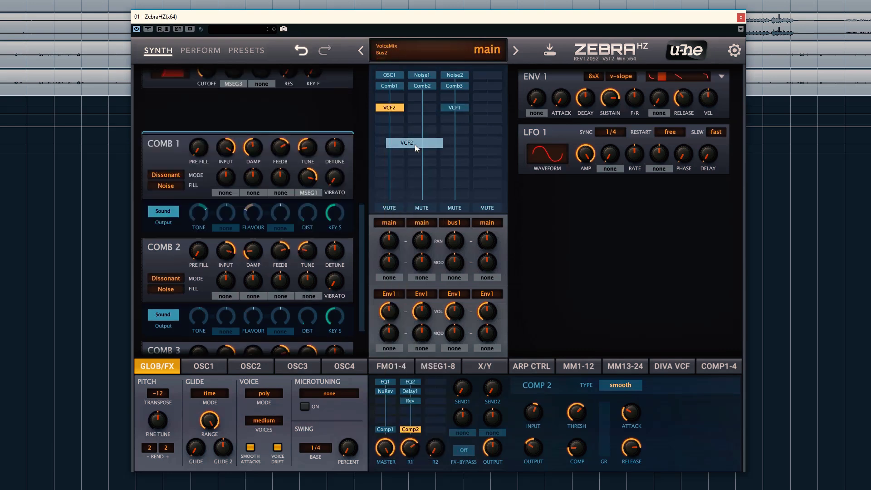
# Mute the Noise1 and Noise2 lanes to isolate the kick and set VCF 2's filter type to LP OldDrive
pyautogui.click(422, 209)
pyautogui.click(444, 210)
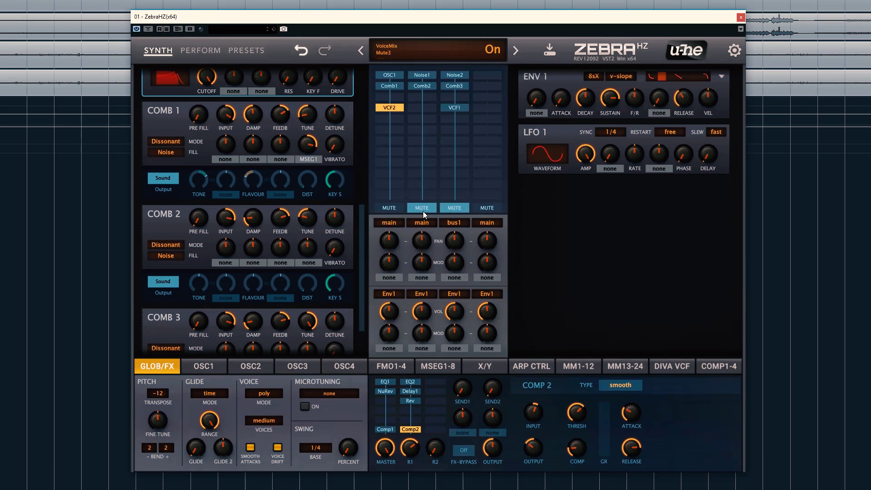
pyautogui.scroll(5, 363, 219)
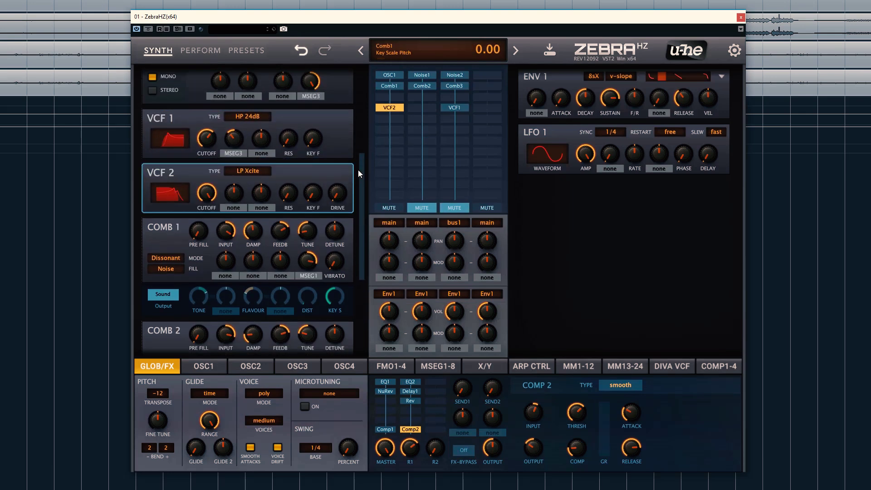
pyautogui.click(249, 188)
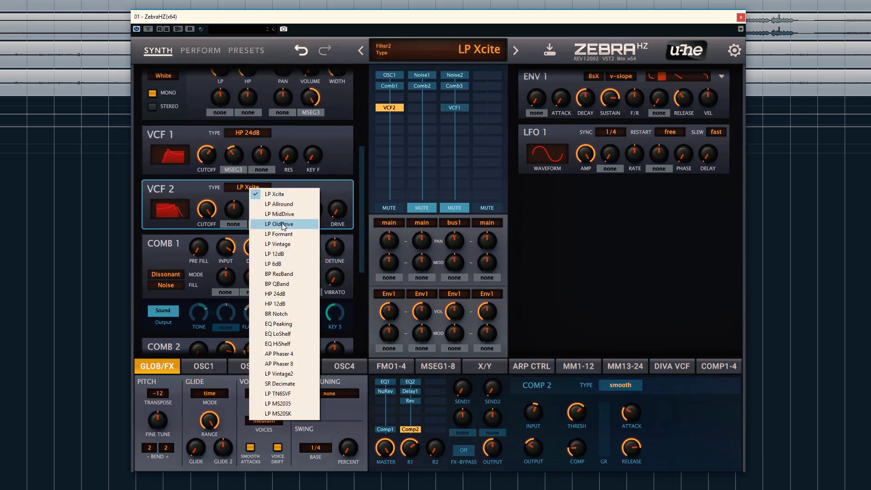
pyautogui.click(283, 224)
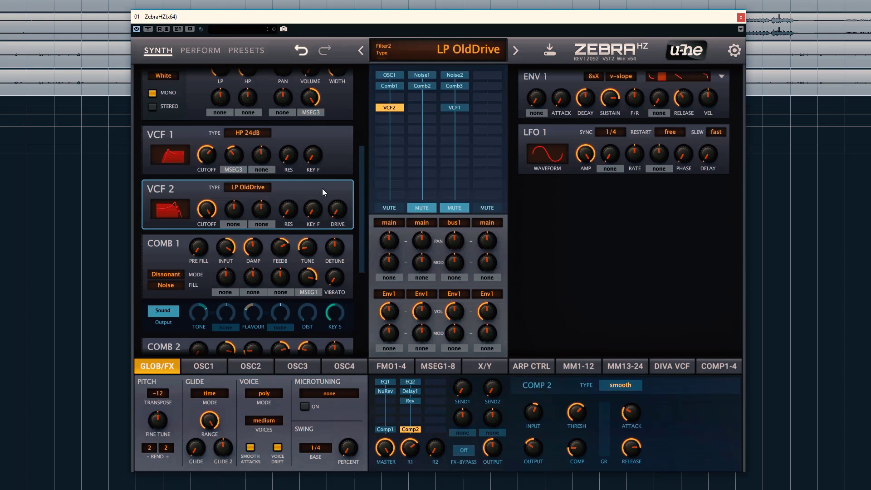
# Lower VCF 2's cutoff and raise its drive, comparing the kick with the filter bypassed and engaged
pyautogui.moveTo(312, 207)
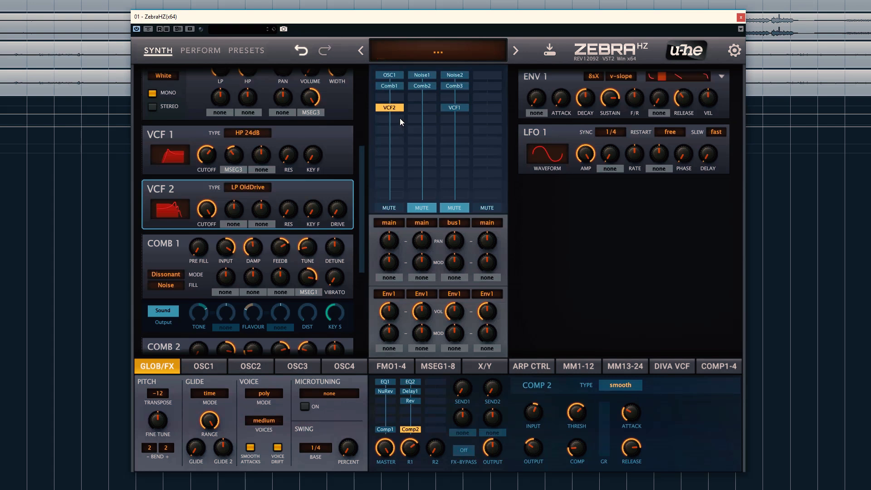
pyautogui.doubleClick(391, 109)
pyautogui.doubleClick(391, 109)
pyautogui.moveTo(205, 235); pyautogui.dragTo(205, 247)
pyautogui.moveTo(340, 208); pyautogui.dragTo(337, 194)
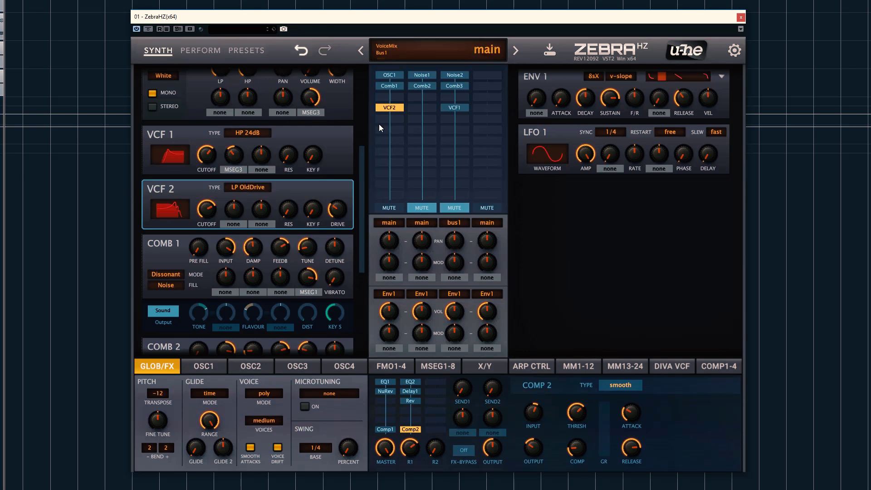
pyautogui.doubleClick(386, 110)
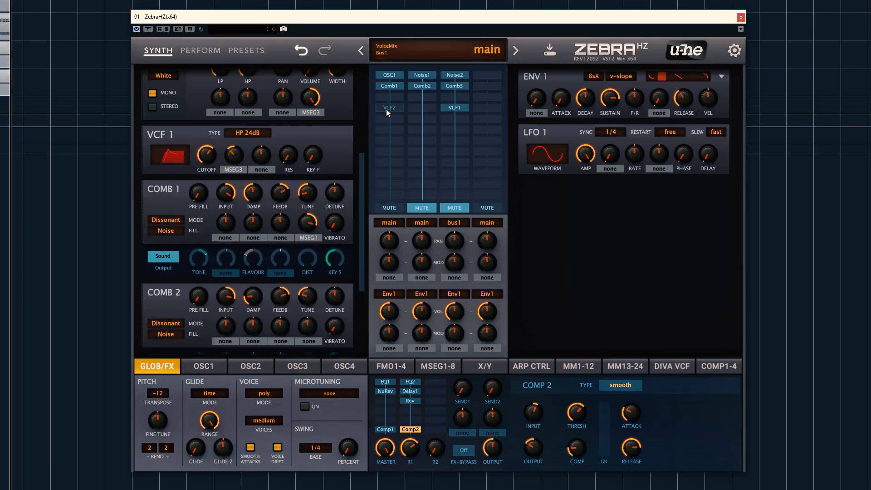
pyautogui.doubleClick(387, 110)
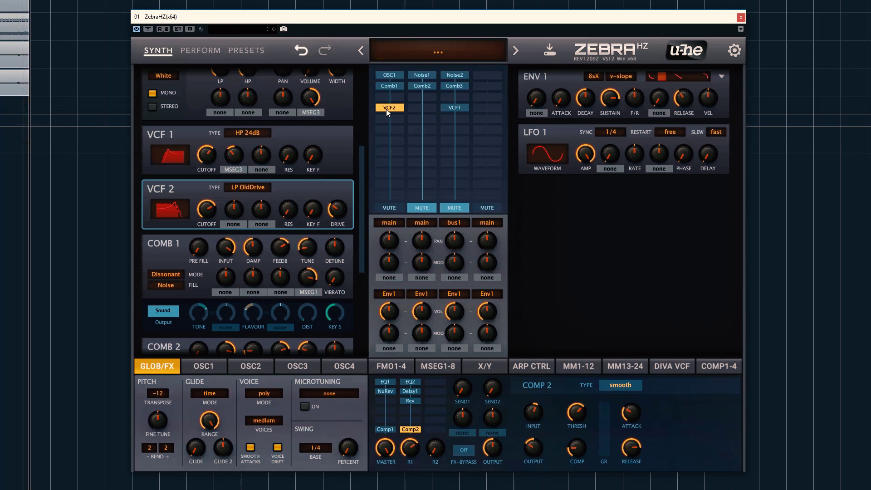
# Mute the OSC1 lane, unmute the Noise1 lane and insert VCF3 below Comb2 in the Noise1 lane
pyautogui.click(390, 208)
pyautogui.click(421, 208)
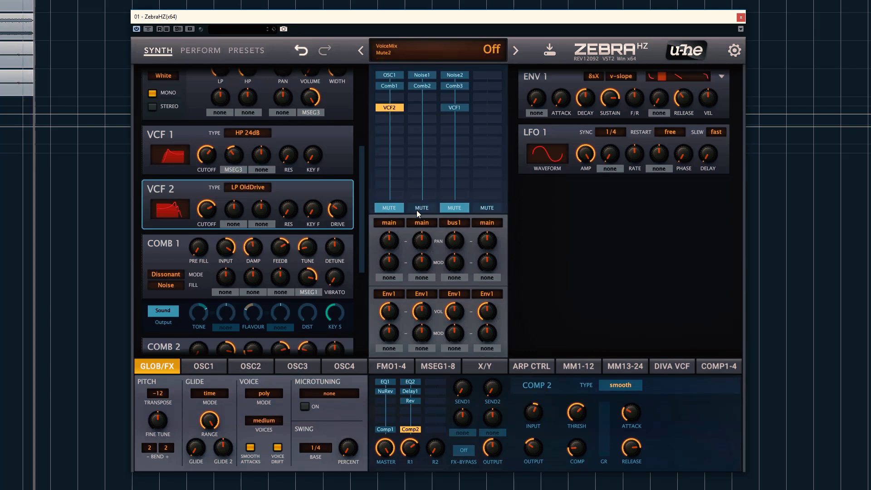
pyautogui.click(421, 109)
pyautogui.click(429, 145)
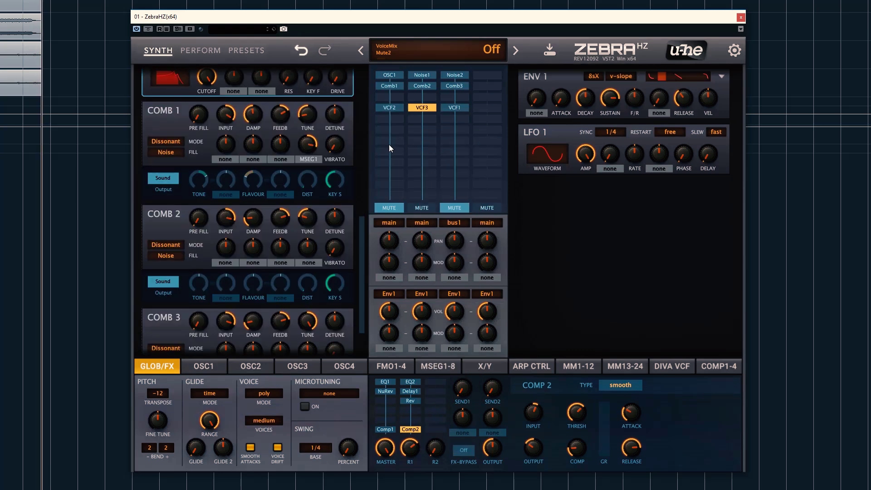
# Try the LP Allround and LP MidDrive types on VCF 3, with the cutoff at 135.00 and a little drive
pyautogui.moveTo(361, 219); pyautogui.dragTo(366, 179)
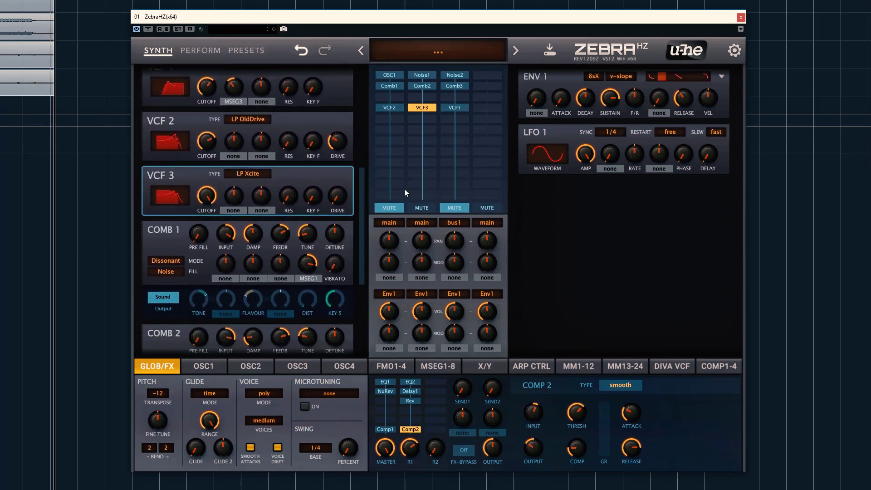
pyautogui.click(254, 174)
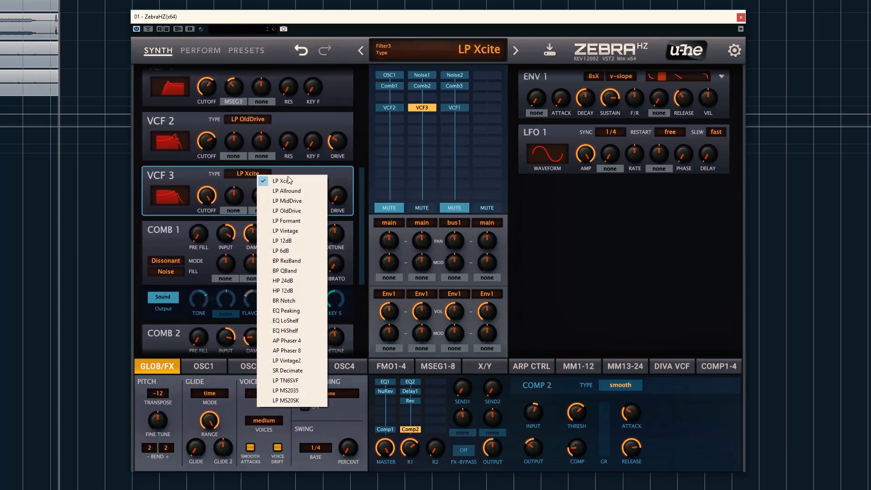
pyautogui.click(309, 191)
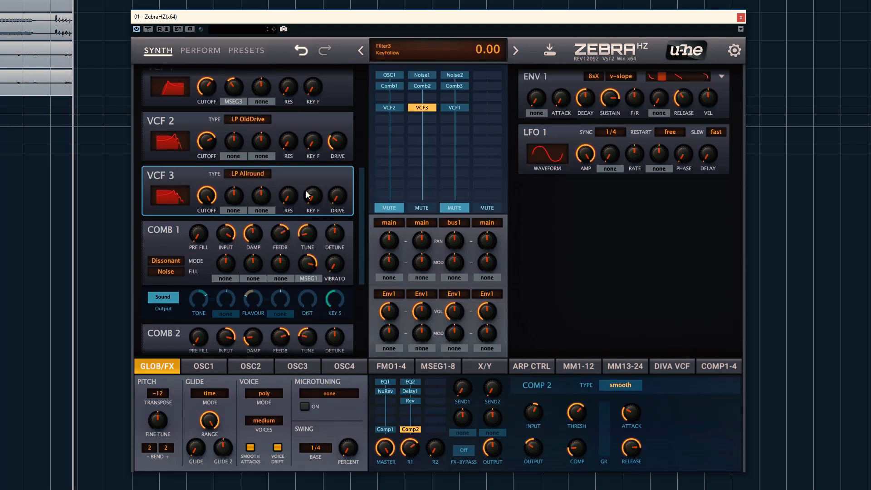
pyautogui.click(264, 173)
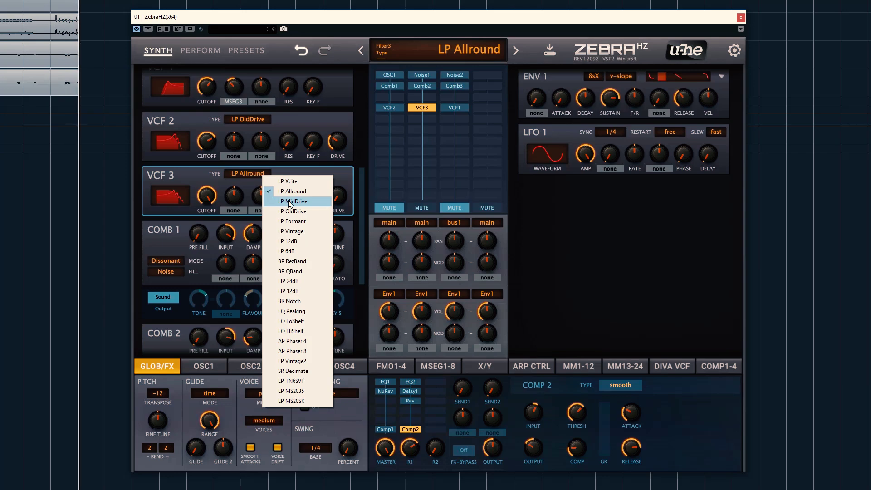
pyautogui.click(289, 202)
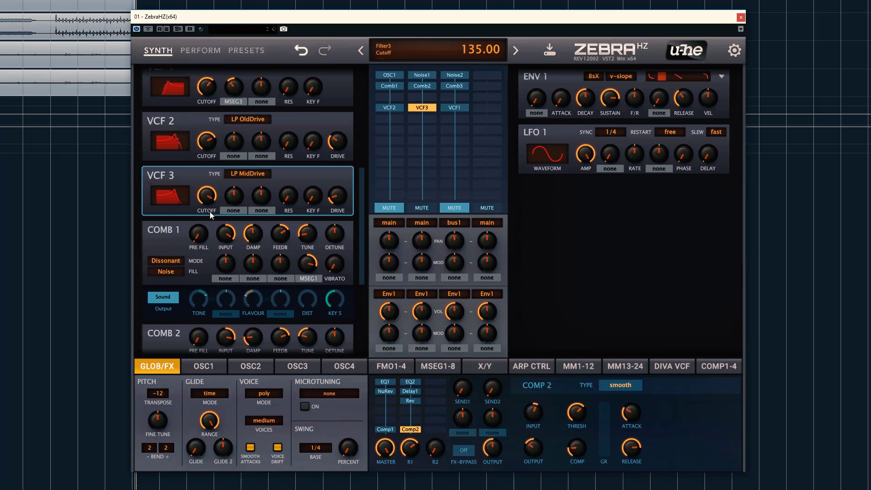
# Try MSEG2 as VCF 3's cutoff modulation source at a depth of 86.00 and reset the source to none
pyautogui.click(233, 210)
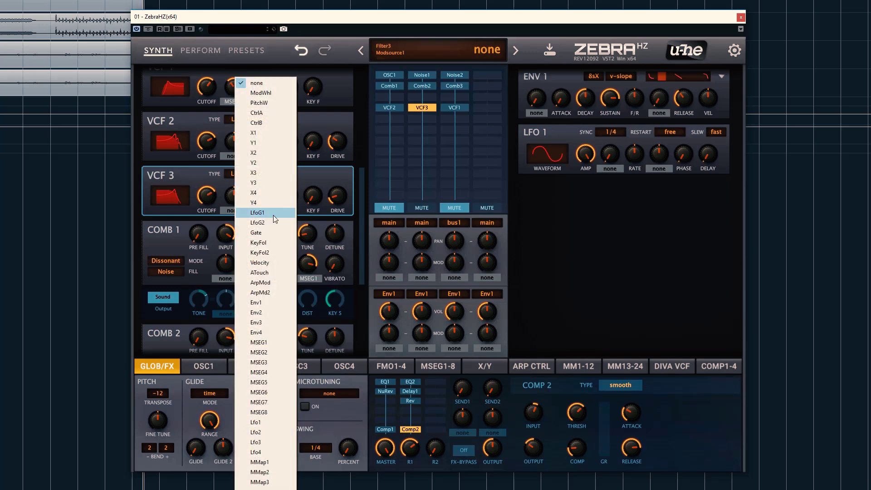
pyautogui.click(261, 352)
pyautogui.moveTo(233, 196); pyautogui.dragTo(248, 180)
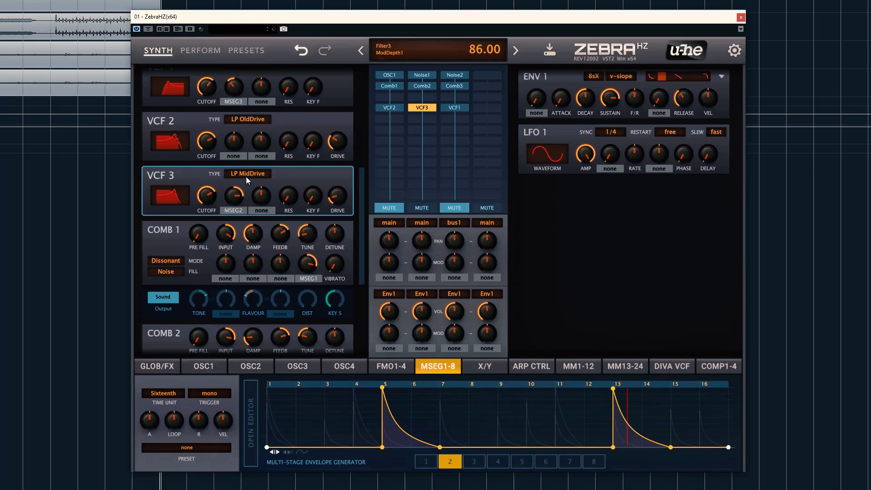
pyautogui.click(239, 210)
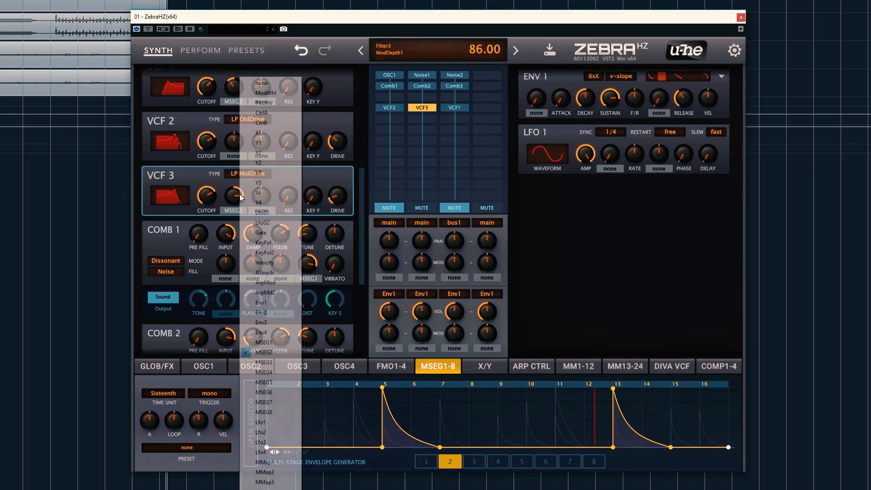
pyautogui.click(274, 84)
# Set VCF 3's filter type to LP Vintage with slightly raised resonance and a cutoff of 134.00
pyautogui.moveTo(207, 195); pyautogui.dragTo(228, 180)
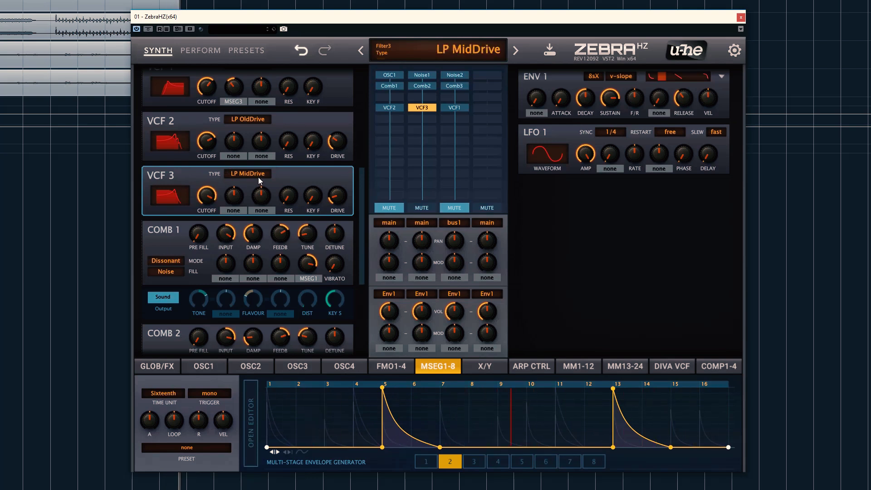
pyautogui.click(247, 174)
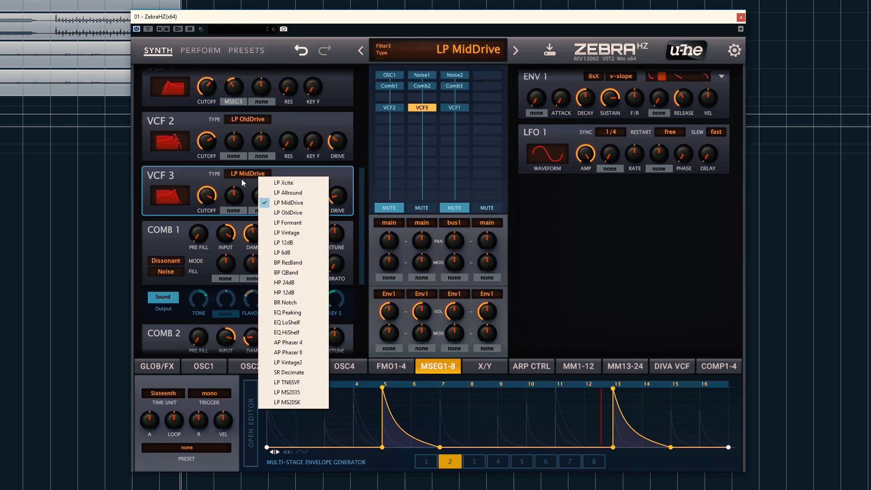
pyautogui.click(293, 232)
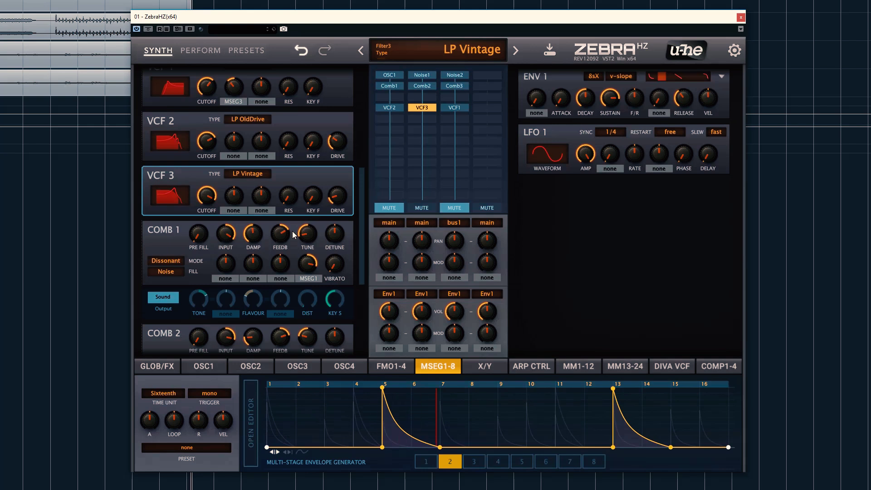
pyautogui.moveTo(291, 204); pyautogui.dragTo(335, 204)
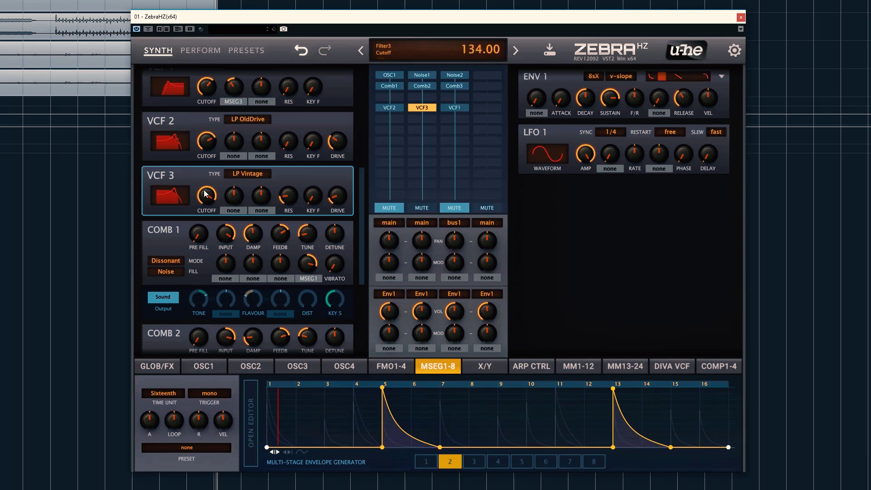
# Compare the snare with VCF 3 bypassed and engaged, and fine-tune its cutoff with the drive at 13.00
pyautogui.doubleClick(427, 110)
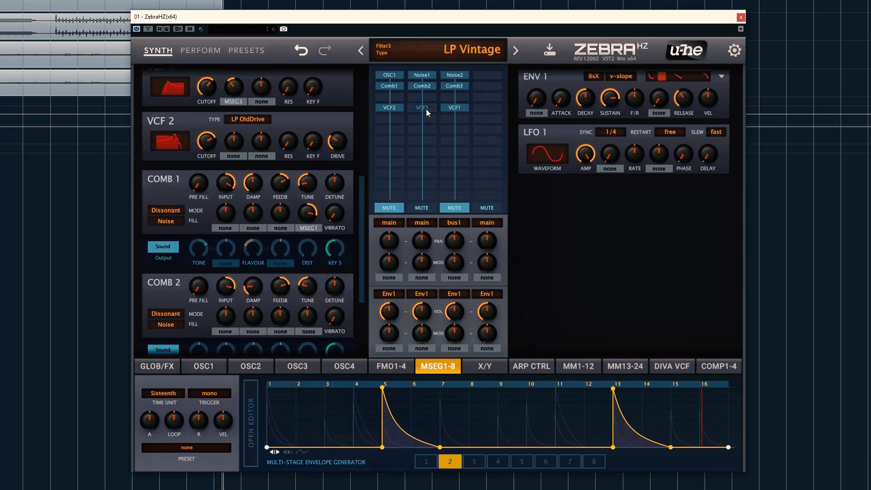
pyautogui.doubleClick(427, 110)
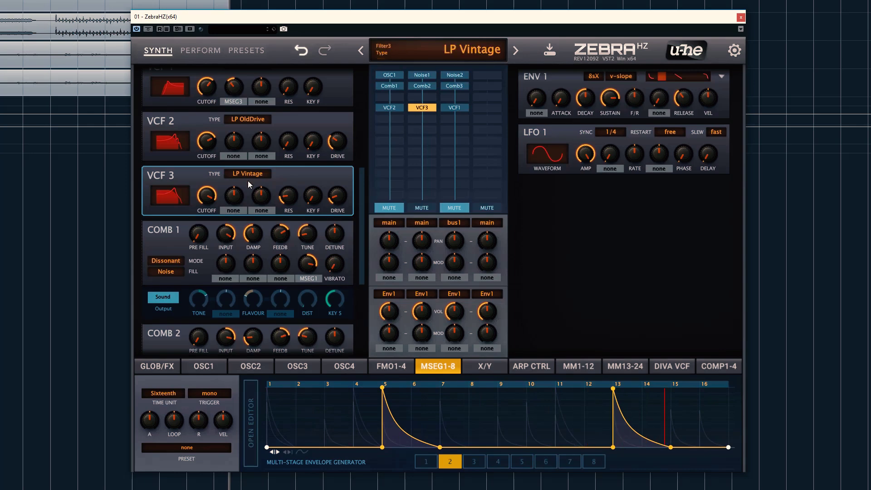
pyautogui.scroll(-7, 214, 204)
pyautogui.scroll(-1, 214, 208)
pyautogui.scroll(8, 214, 202)
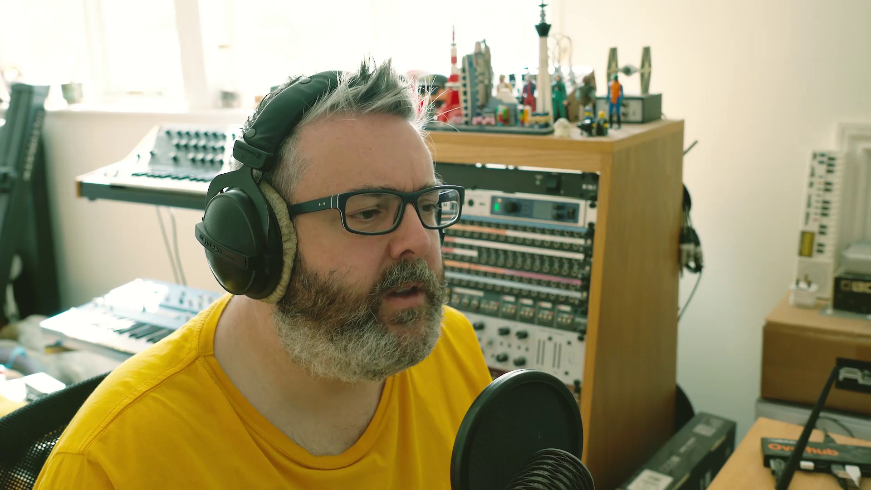
# Insert the VCF4 filter below VCF3 in the snare lane and bring its settings into view
pyautogui.click(420, 128)
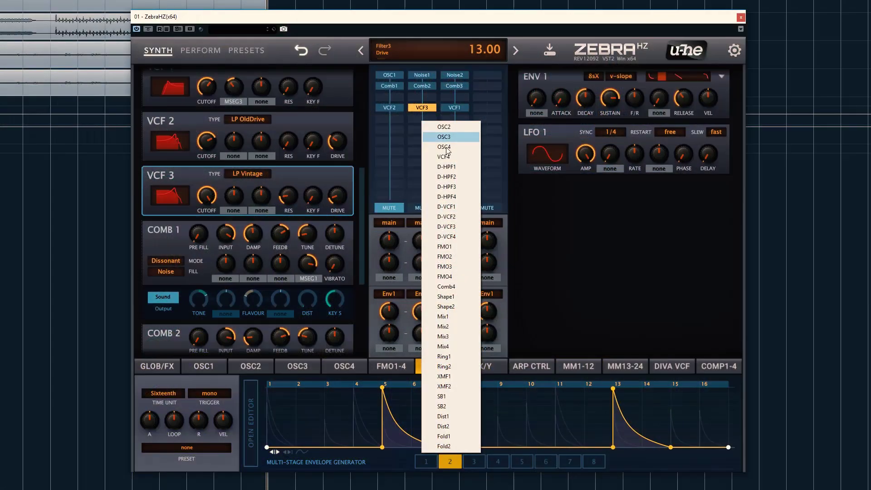
pyautogui.click(429, 144)
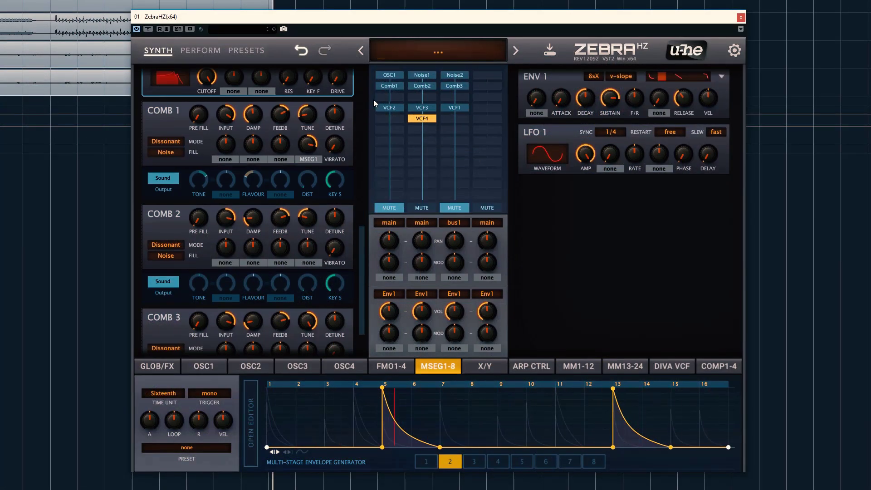
pyautogui.moveTo(362, 239); pyautogui.dragTo(364, 198)
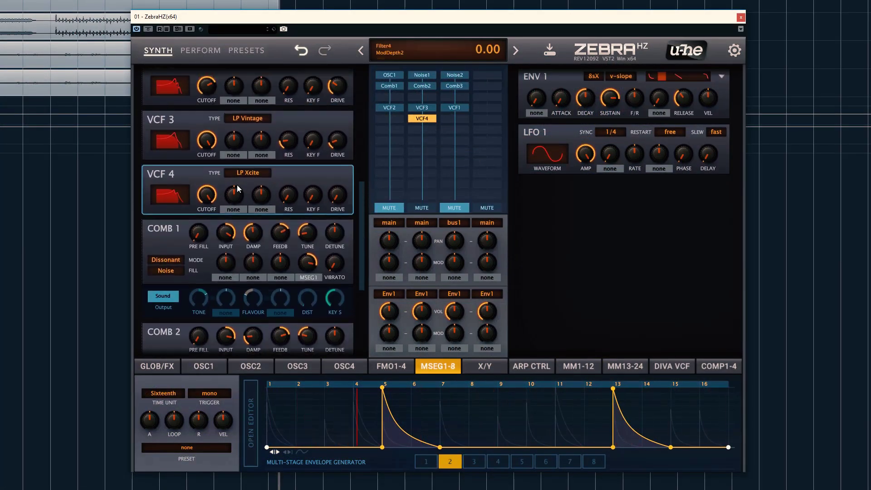
# Set VCF 4 to HP 24dB with its cutoff lowered to about 65.00, and unmute the kick and hi-hat lanes
pyautogui.click(248, 173)
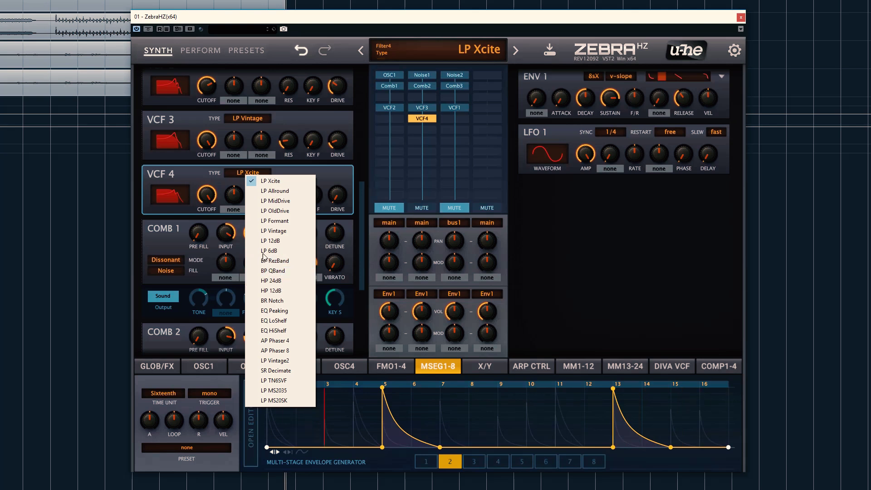
pyautogui.click(275, 280)
pyautogui.moveTo(206, 202); pyautogui.dragTo(202, 255)
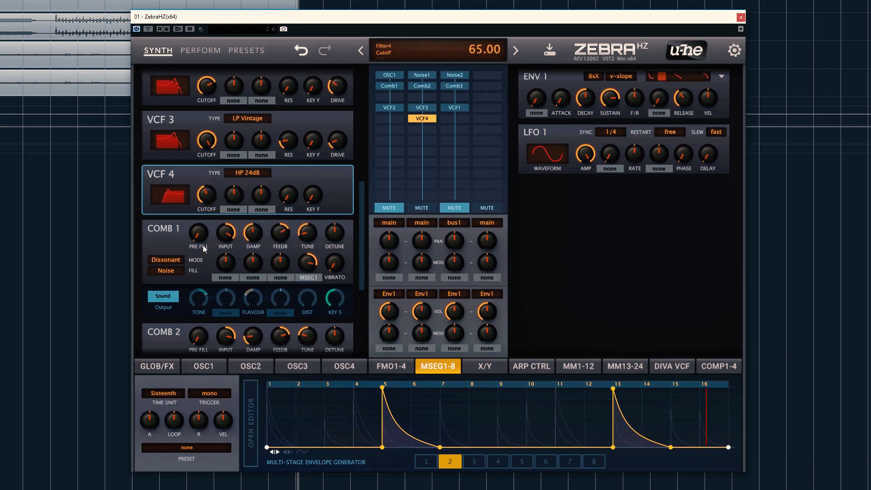
pyautogui.moveTo(204, 249); pyautogui.dragTo(198, 257)
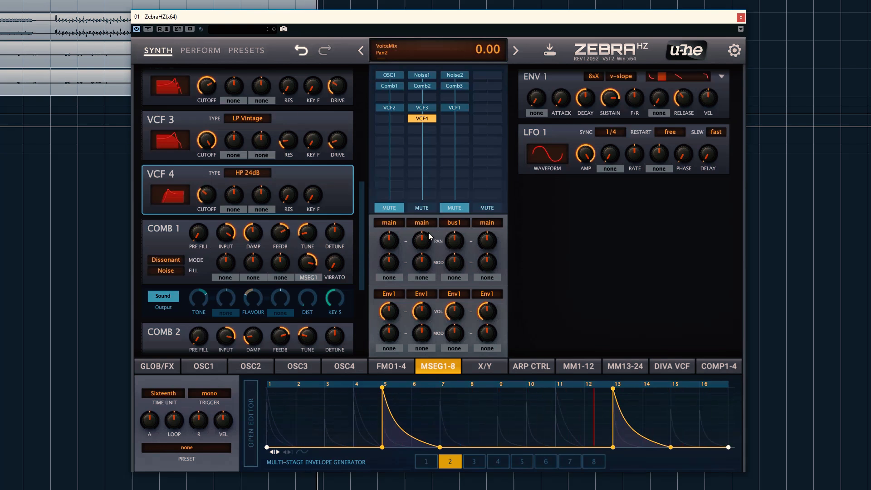
pyautogui.click(390, 207)
pyautogui.click(454, 208)
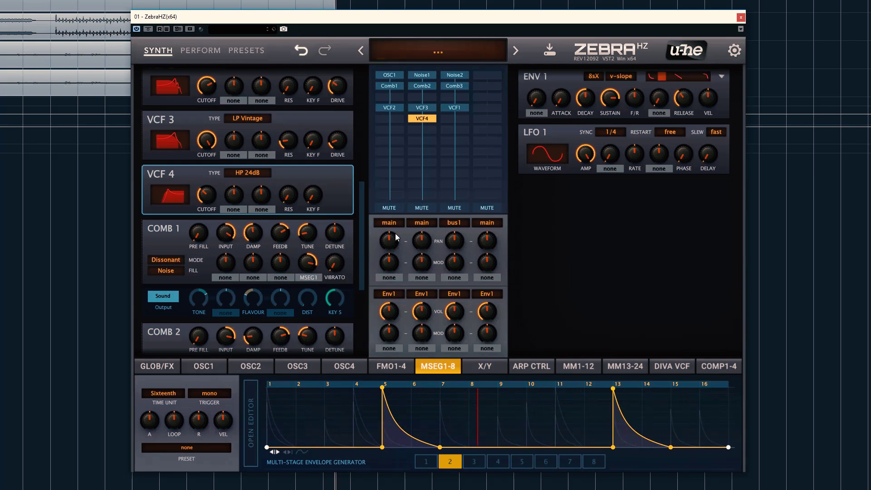
# Fine-tune the release of Comp1 in the global effects and show the Comp2 settings
pyautogui.click(167, 368)
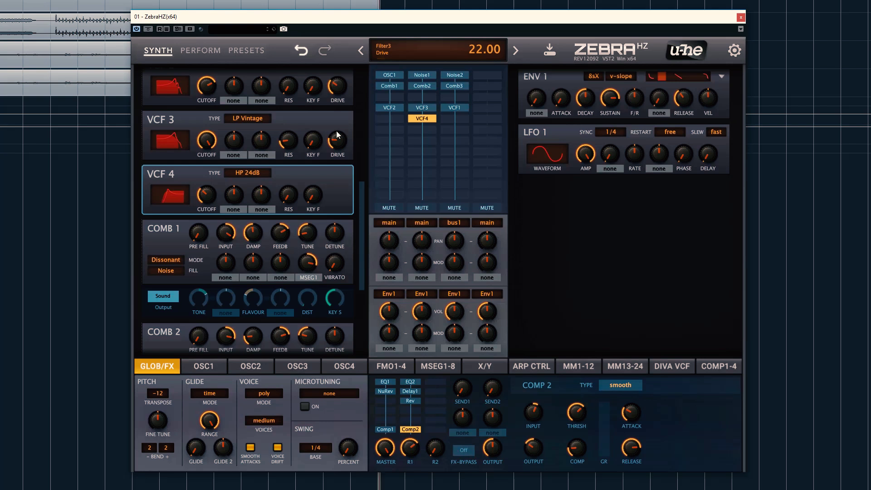
pyautogui.click(385, 430)
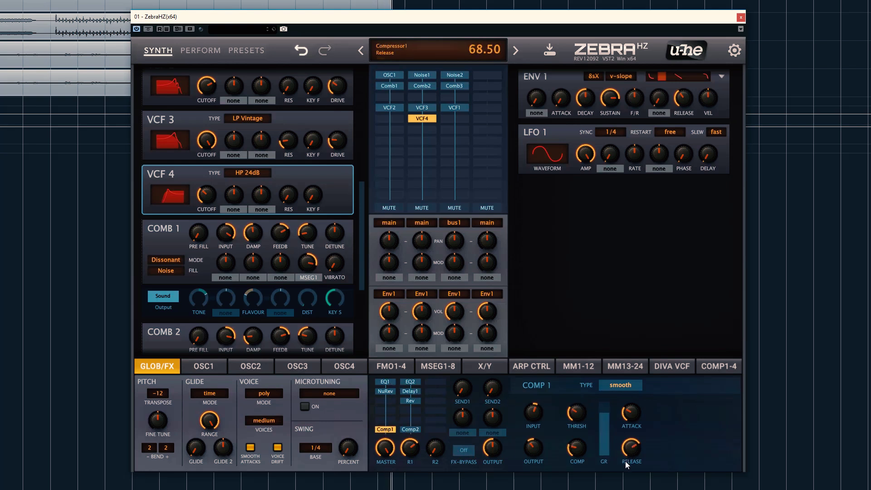
pyautogui.moveTo(624, 464); pyautogui.dragTo(622, 465)
pyautogui.click(414, 429)
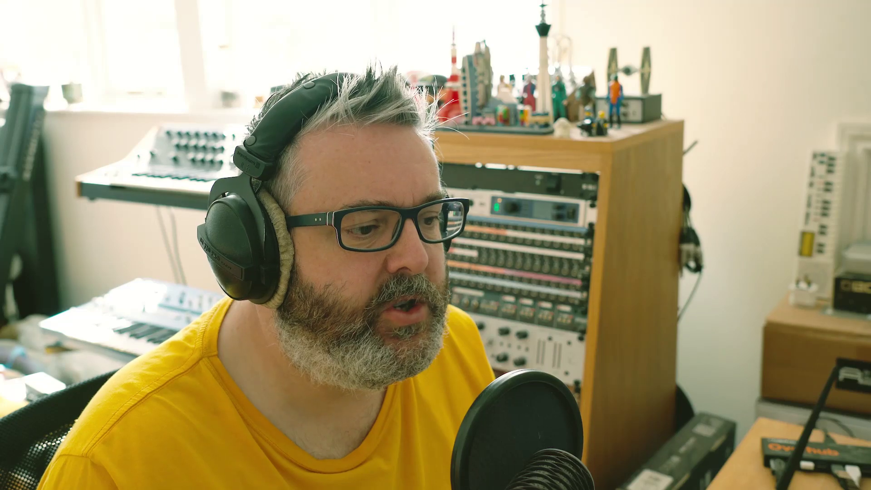
pyautogui.click(418, 426)
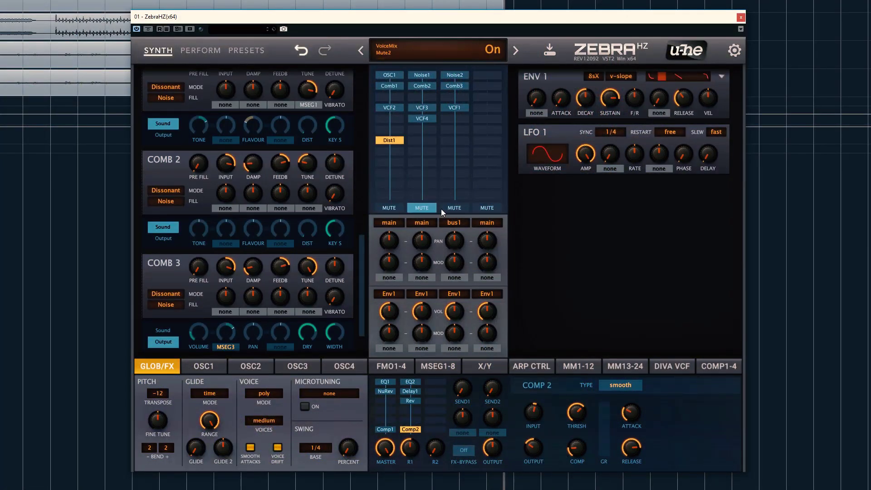
# Remove the Dist1 distortion module from the kick lane
pyautogui.moveTo(362, 252); pyautogui.dragTo(361, 306)
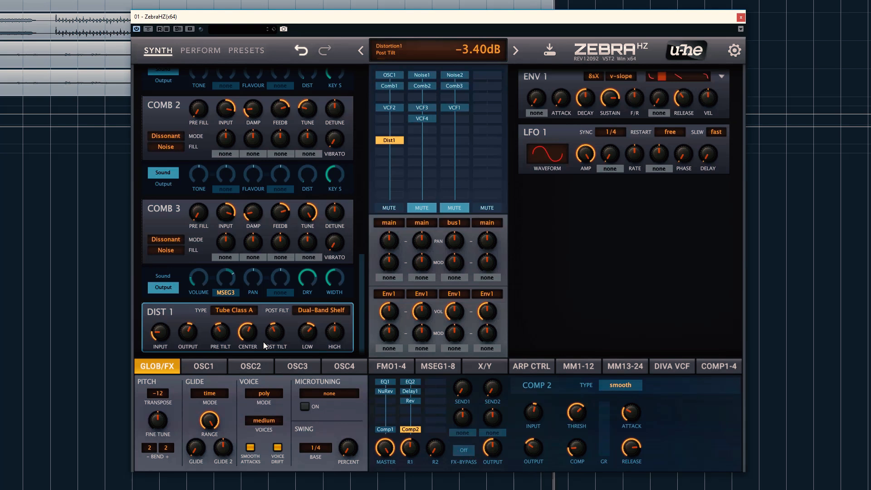
pyautogui.rightClick(399, 142)
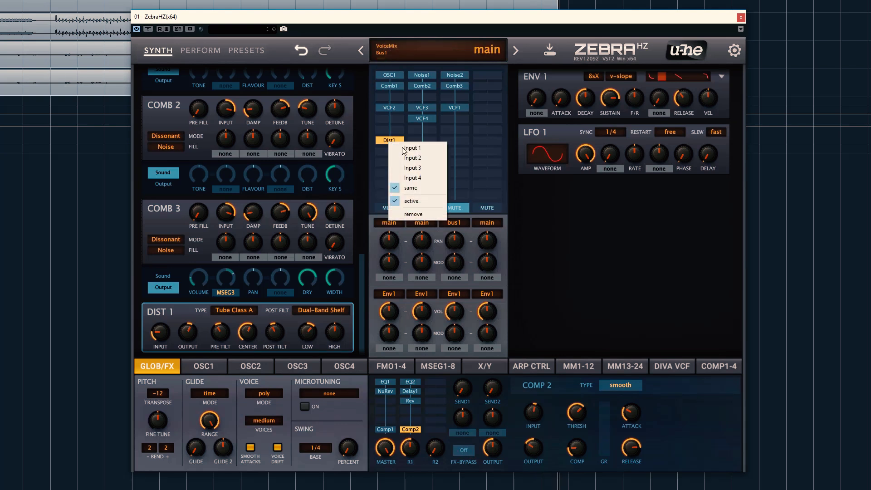
pyautogui.click(414, 214)
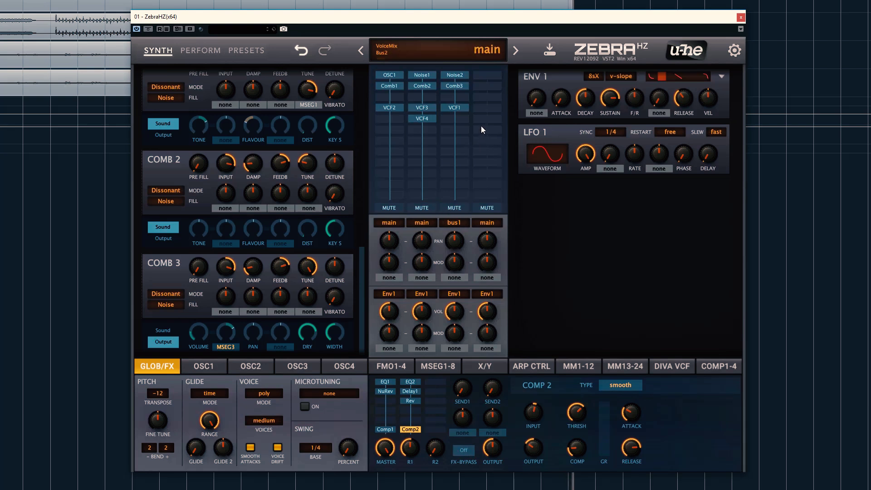
# Insert Mix1 in the fourth lane with Input 2 and SideChain 3 as sources, and mute the first three lanes
pyautogui.click(482, 141)
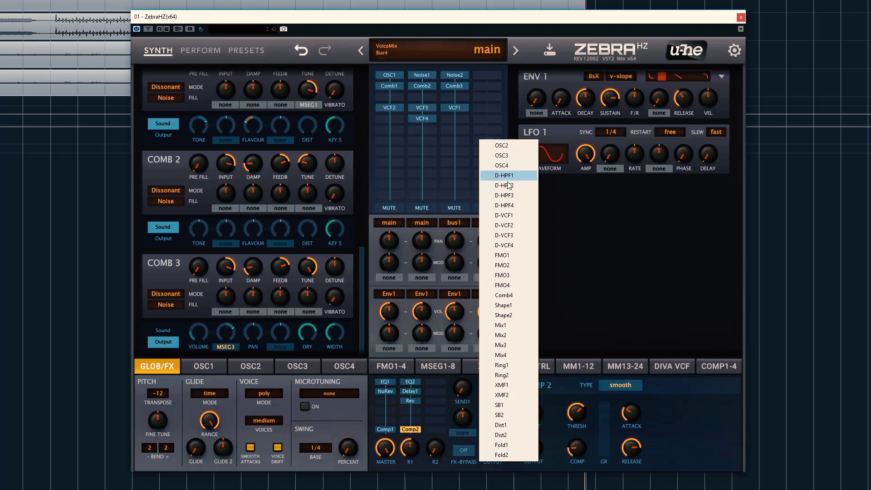
pyautogui.click(511, 326)
pyautogui.rightClick(488, 141)
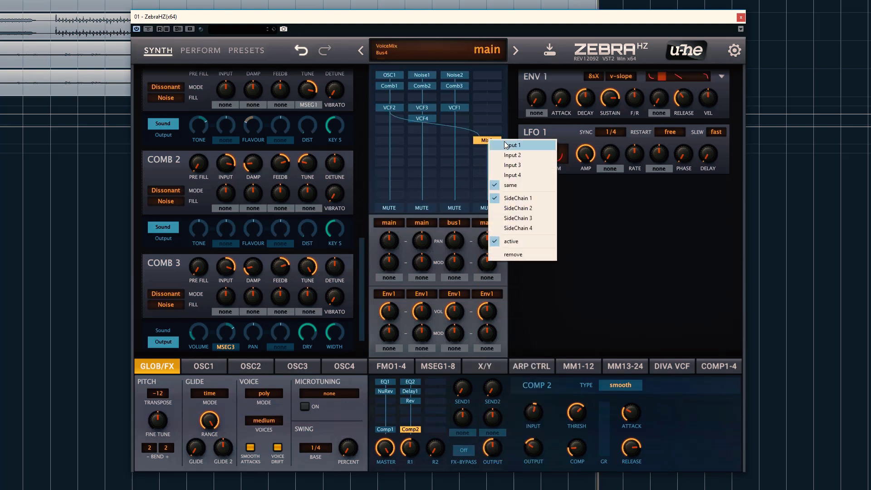
pyautogui.click(496, 156)
pyautogui.rightClick(495, 143)
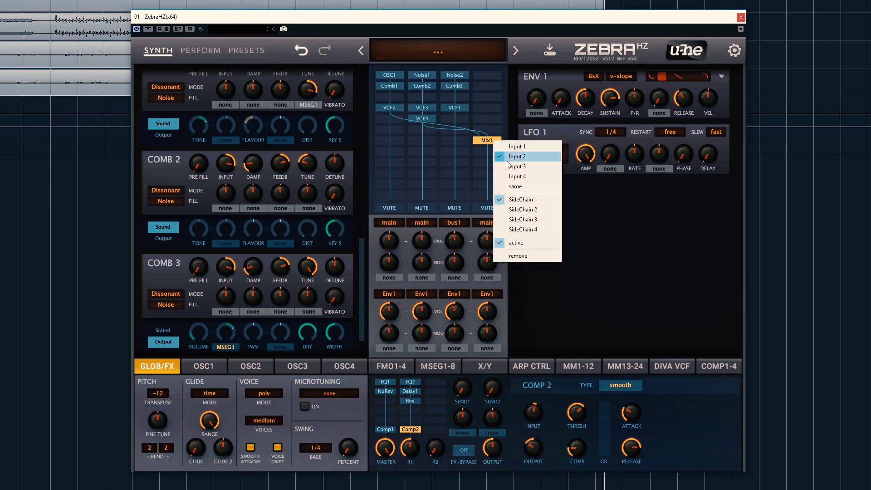
pyautogui.click(520, 220)
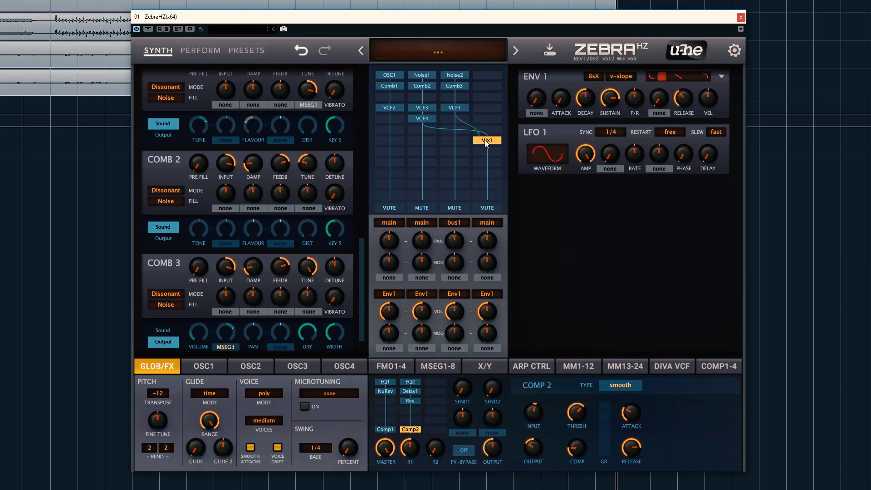
pyautogui.click(455, 208)
pyautogui.click(422, 208)
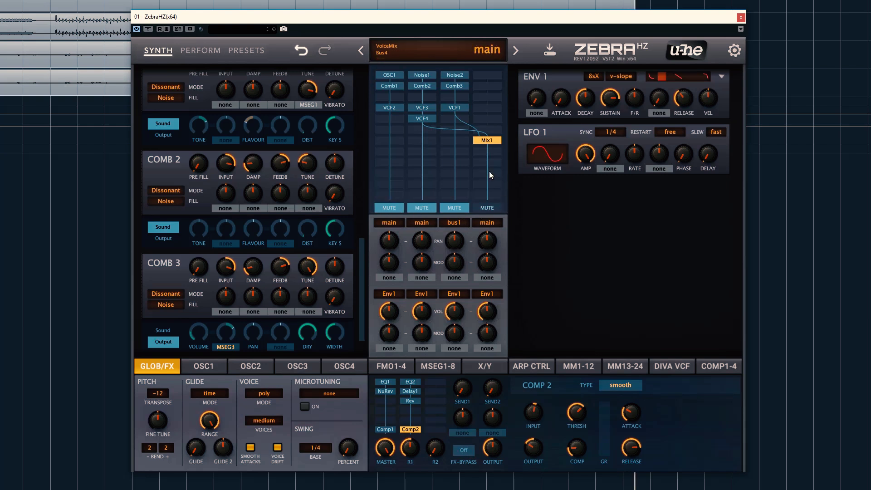
# Try a Ring1 ring modulator below Mix1 in the fourth lane, fed by its own lane with SideChain 4
pyautogui.click(489, 152)
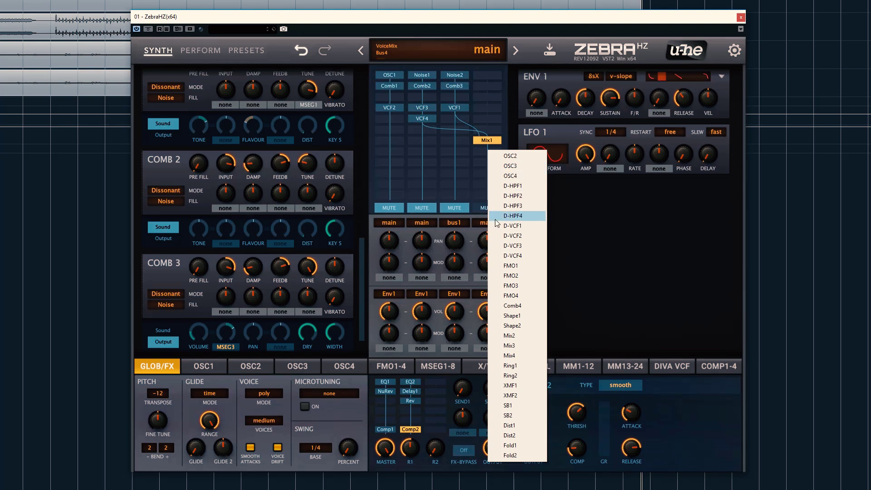
pyautogui.click(510, 366)
pyautogui.rightClick(481, 154)
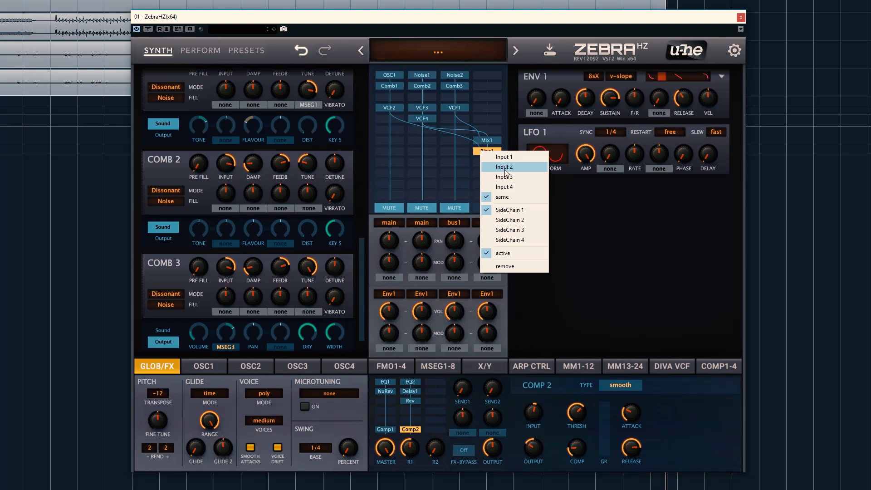
pyautogui.click(502, 190)
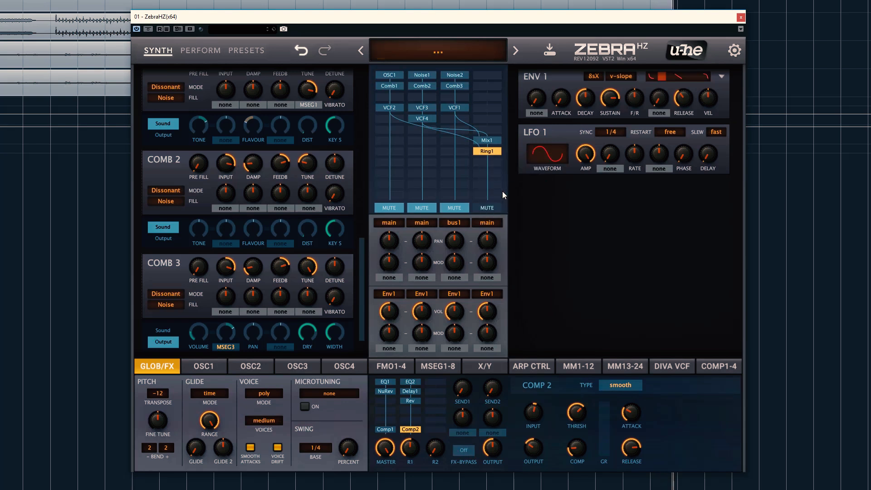
pyautogui.rightClick(489, 156)
pyautogui.click(506, 240)
pyautogui.rightClick(489, 152)
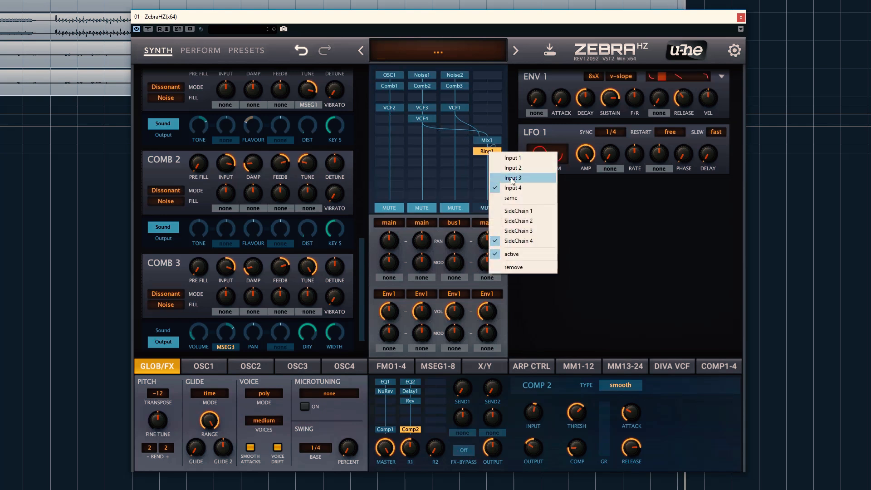
pyautogui.click(524, 189)
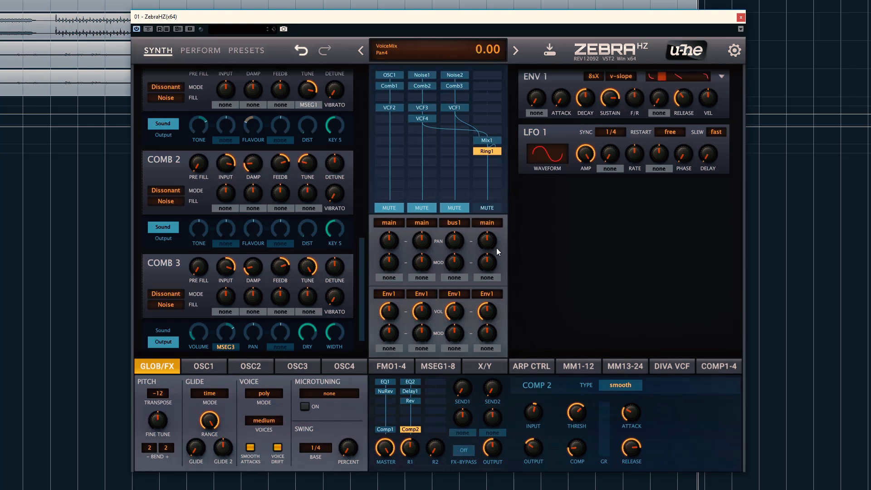
# Try the ring-modulated lane at a higher volume with the hi-hat lane unmuted, reset the volume and remove Ring1
pyautogui.moveTo(491, 307); pyautogui.dragTo(497, 278)
pyautogui.click(458, 211)
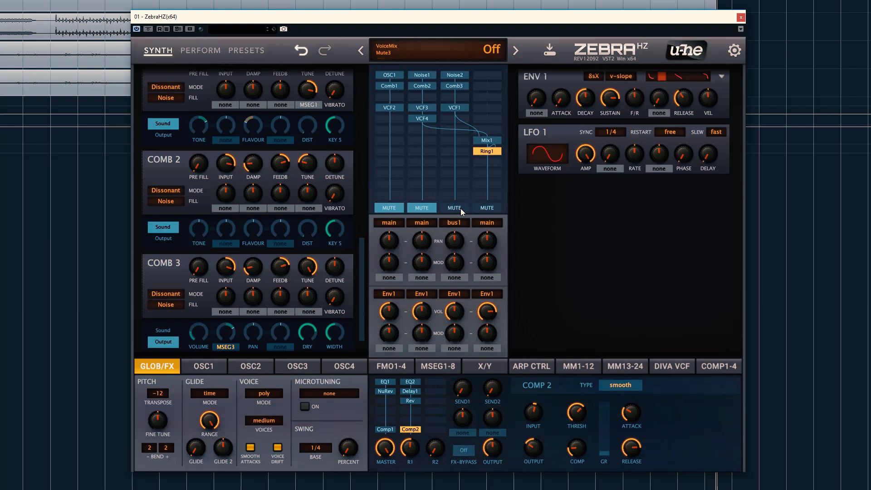
pyautogui.doubleClick(493, 309)
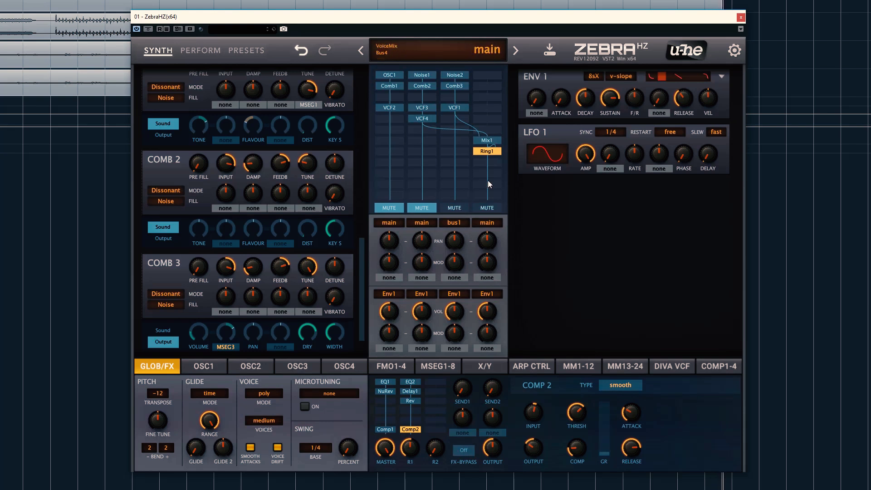
pyautogui.rightClick(489, 153)
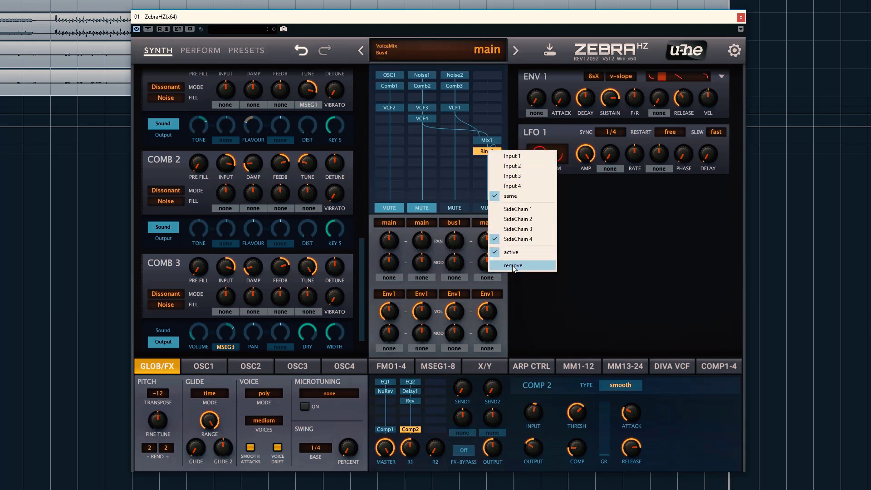
pyautogui.click(536, 266)
# Insert the SB1 sideband module below Mix1 in the fourth lane and mute the hi-hat lane
pyautogui.click(487, 154)
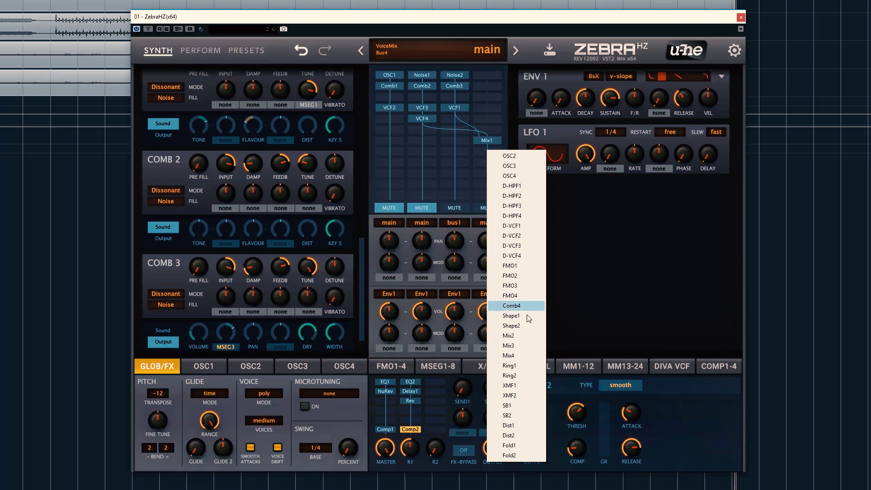
pyautogui.click(529, 406)
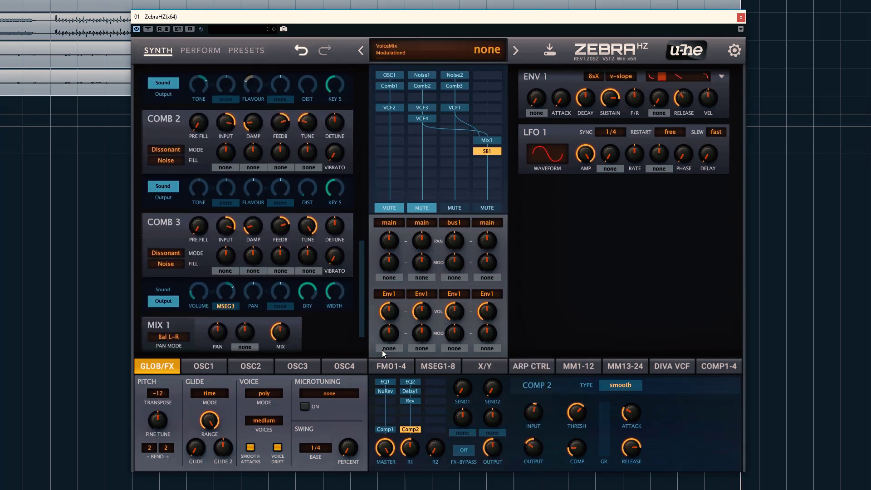
pyautogui.scroll(-3, 366, 286)
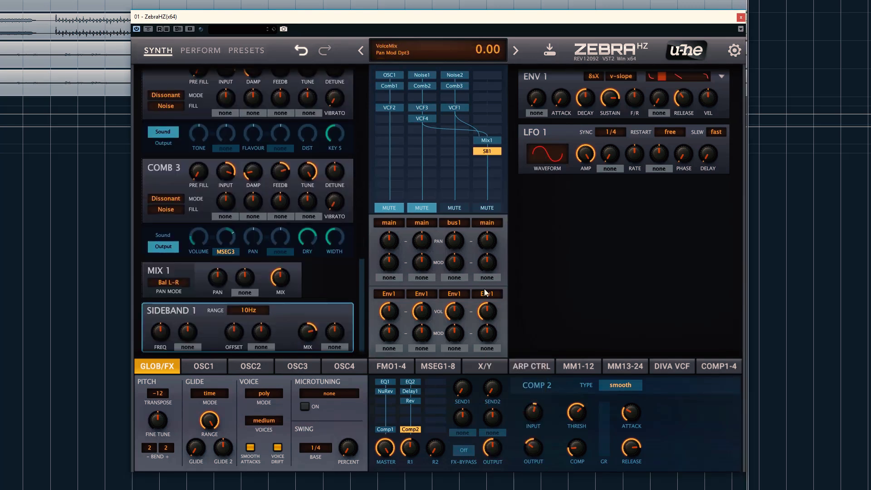
pyautogui.click(454, 208)
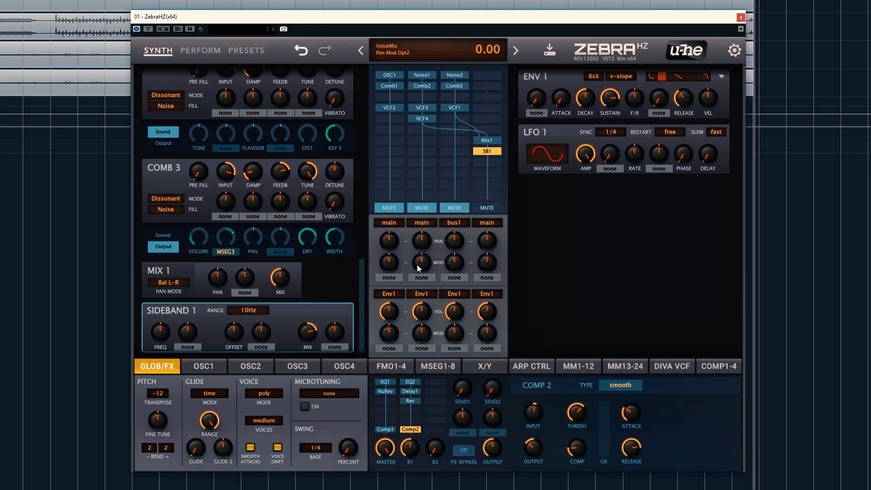
# Try shifting Sideband 1's offset in the 10Hz range and reset it to 0.00
pyautogui.rightClick(268, 334)
pyautogui.moveTo(236, 331)
pyautogui.mouseDown()
pyautogui.moveTo(247, 326)
pyautogui.moveTo(240, 343)
pyautogui.mouseUp()
pyautogui.doubleClick(236, 336)
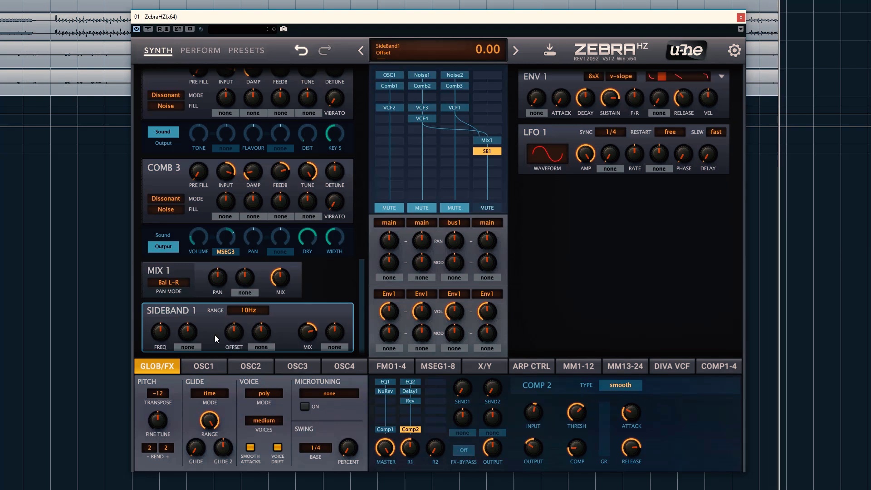
# Set Sideband 1's range to 4kHz and its offset to 26.00
pyautogui.click(249, 310)
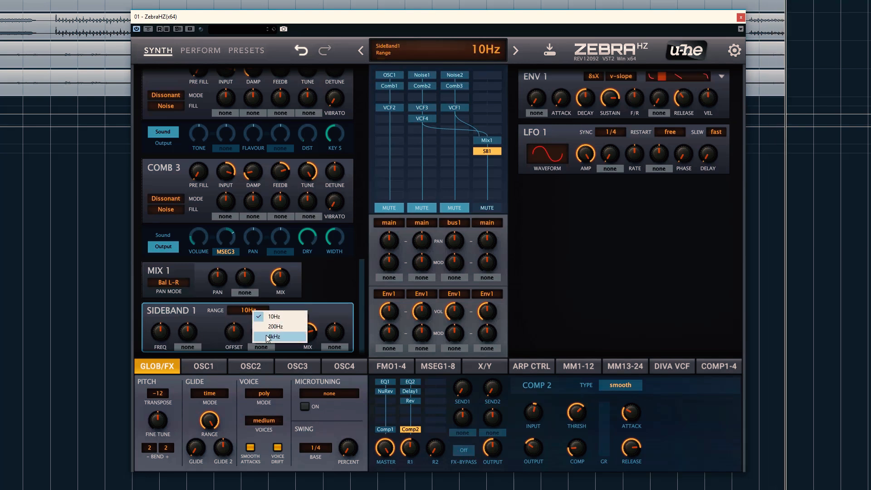
pyautogui.click(266, 338)
pyautogui.moveTo(241, 338); pyautogui.dragTo(247, 331)
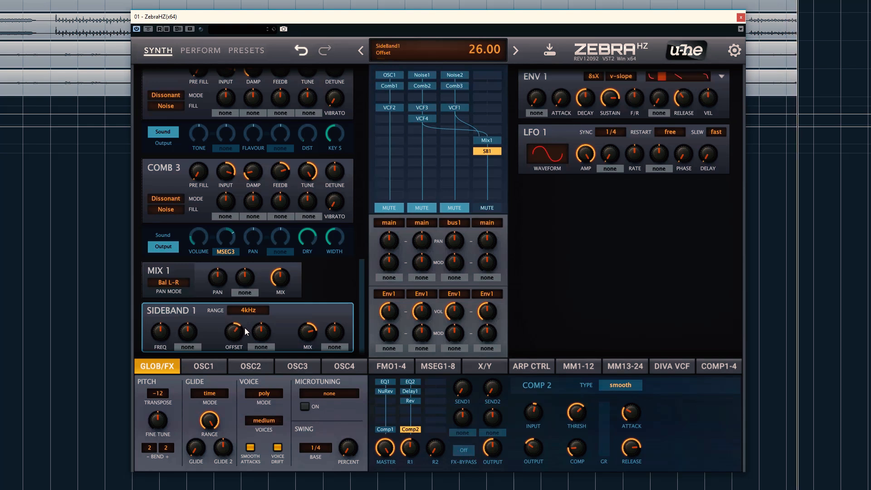
pyautogui.moveTo(162, 336)
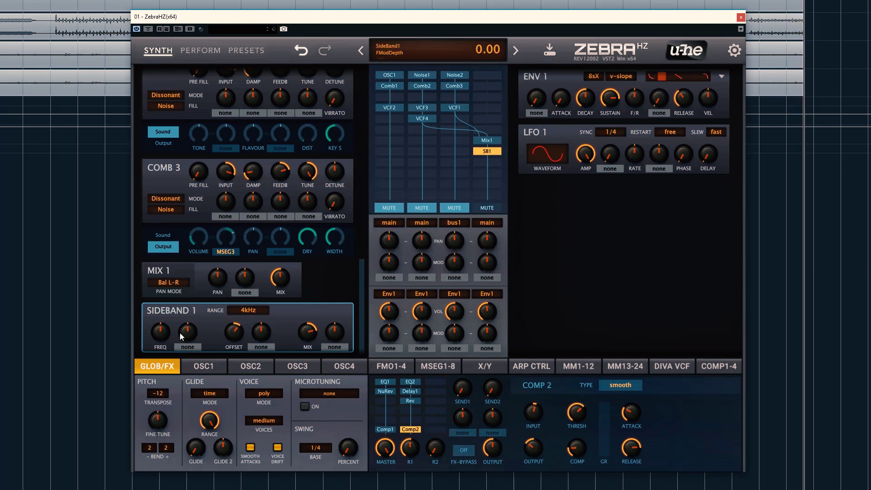
# Lower Sideband 1's frequency and set its offset to 18.00
pyautogui.moveTo(164, 339)
pyautogui.mouseDown()
pyautogui.moveTo(165, 345)
pyautogui.moveTo(172, 329)
pyautogui.moveTo(151, 347)
pyautogui.mouseUp()
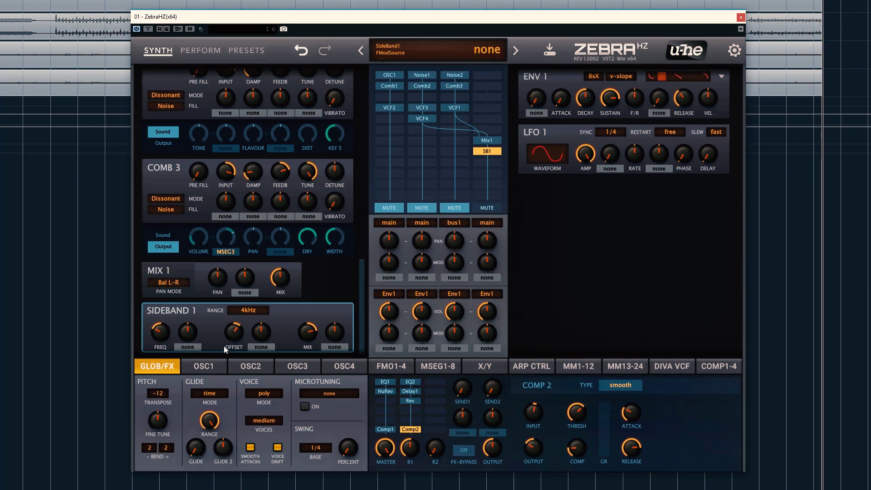
pyautogui.moveTo(228, 339)
pyautogui.mouseDown()
pyautogui.moveTo(211, 365)
pyautogui.moveTo(239, 335)
pyautogui.moveTo(235, 341)
pyautogui.mouseUp()
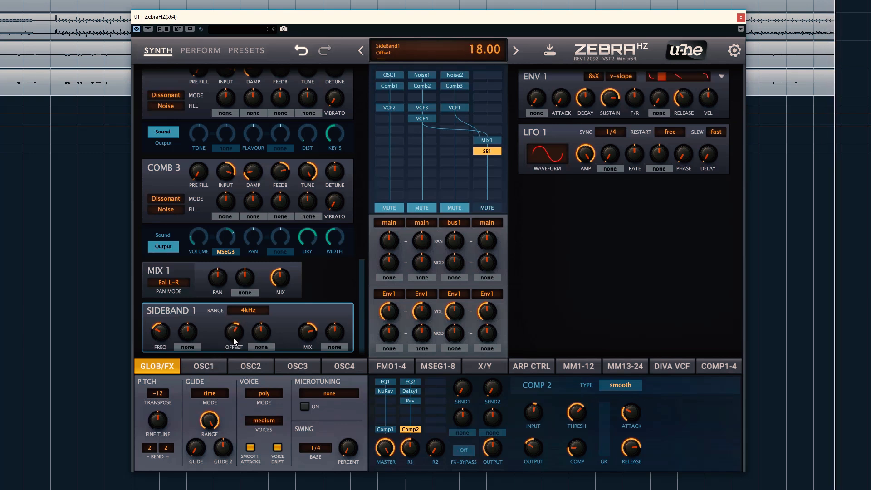
# Reduce the fourth lane's volume and unmute the other three lanes
pyautogui.moveTo(486, 314); pyautogui.dragTo(462, 337)
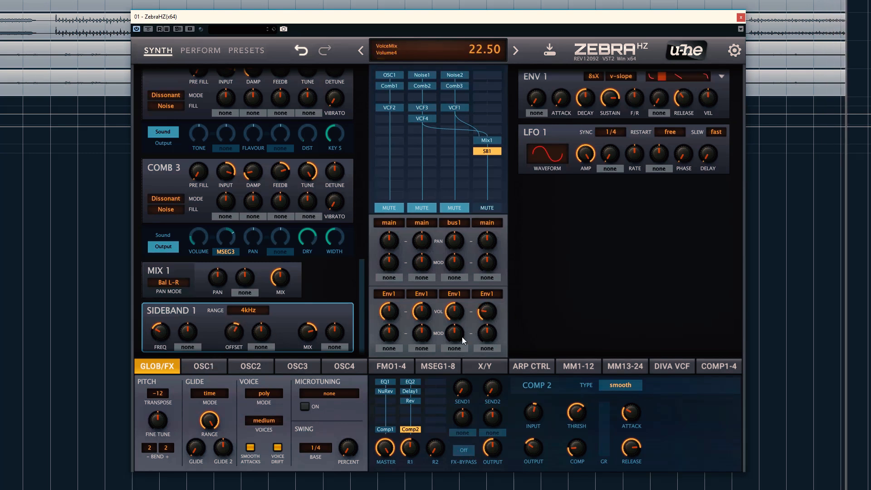
pyautogui.click(455, 208)
pyautogui.moveTo(488, 306); pyautogui.dragTo(481, 323)
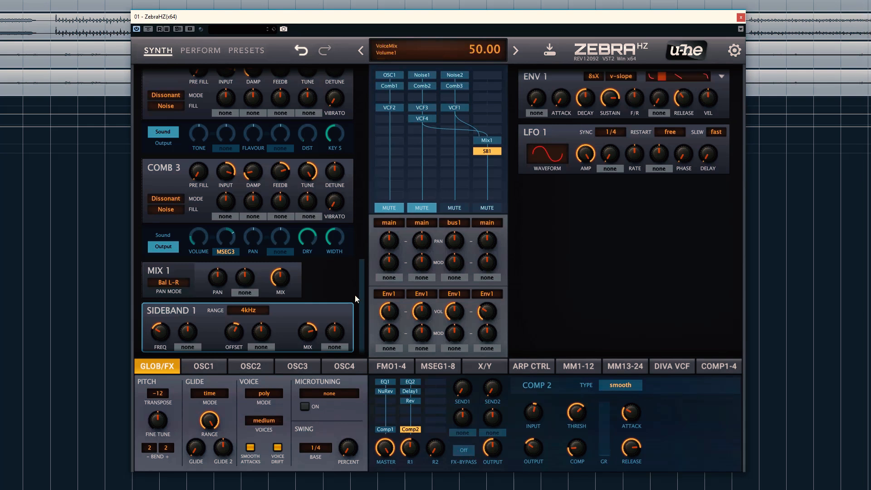
pyautogui.rightClick(480, 153)
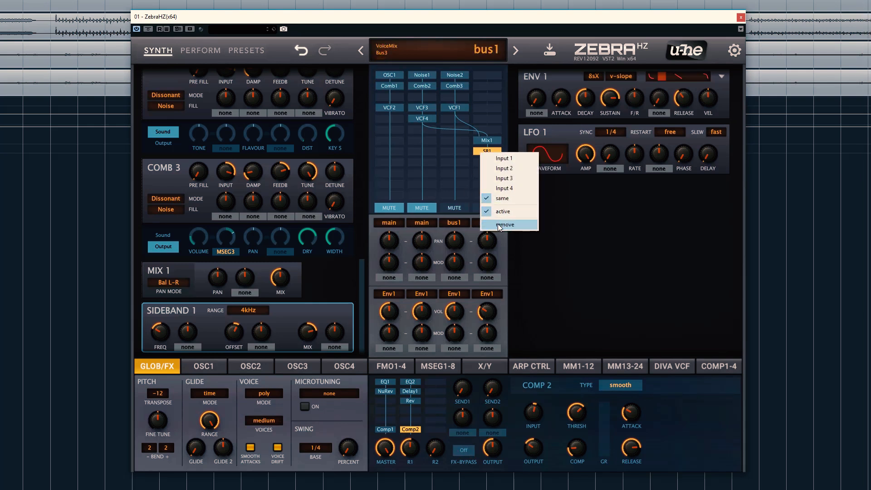
pyautogui.click(412, 209)
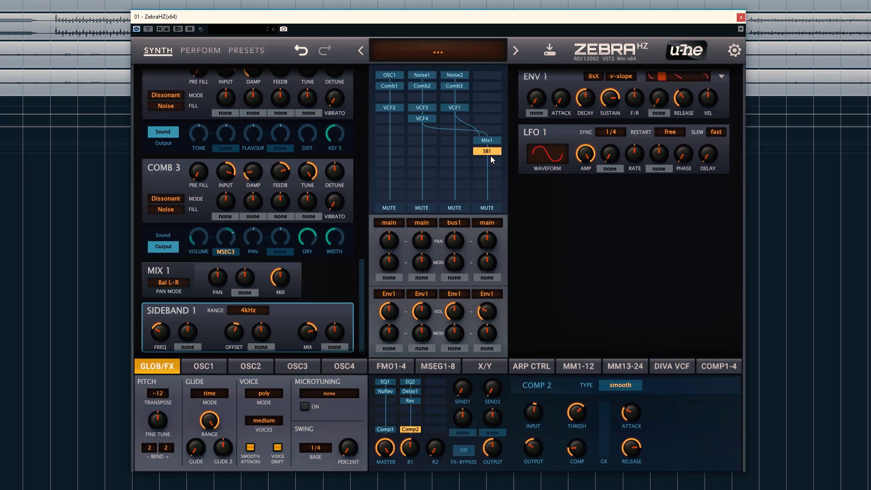
# Try other frequency ranges for Sideband 1, ending on 10Hz
pyautogui.click(255, 314)
pyautogui.click(277, 328)
pyautogui.click(261, 314)
pyautogui.click(271, 319)
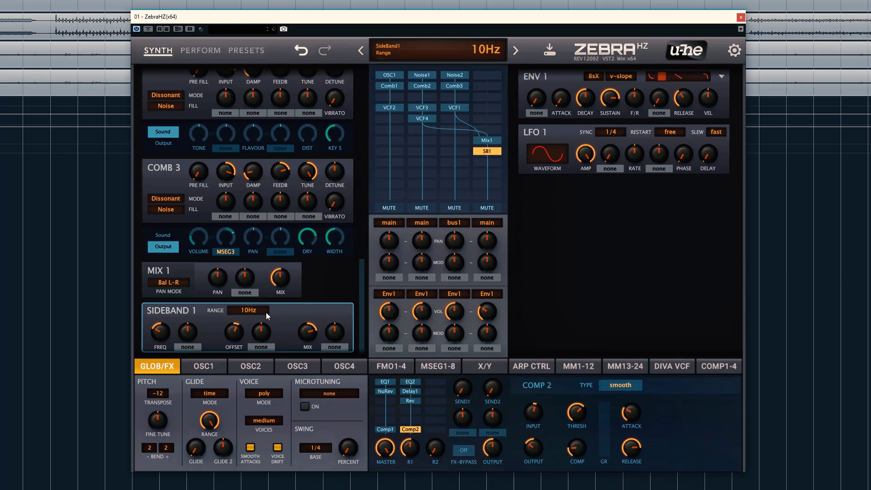
# Replace the SB1 module below Mix1 in the fourth lane with FMO1
pyautogui.rightClick(487, 151)
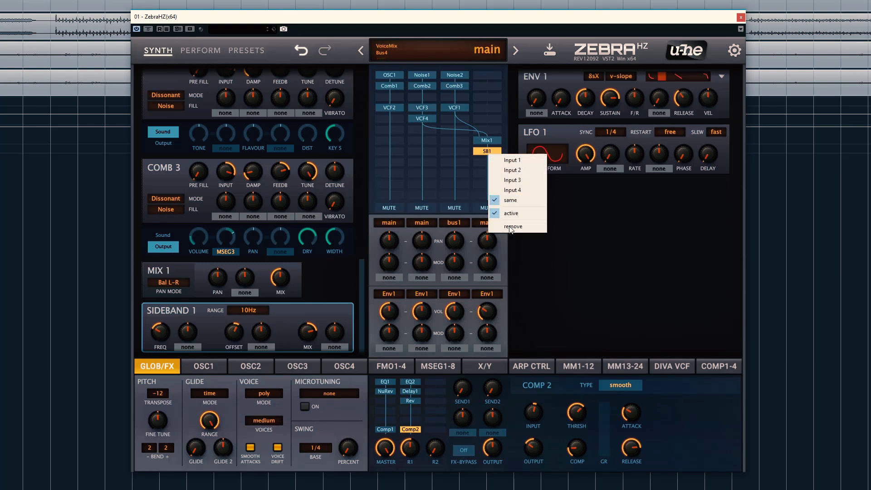
pyautogui.click(513, 227)
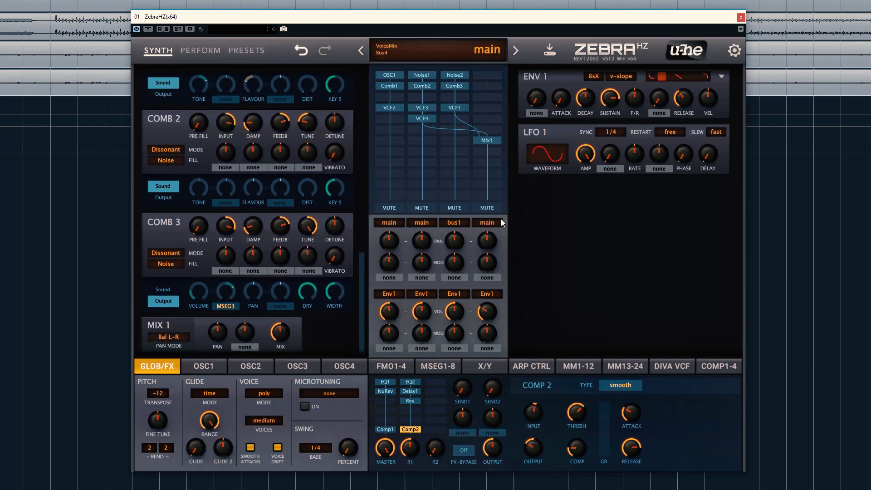
pyautogui.click(486, 151)
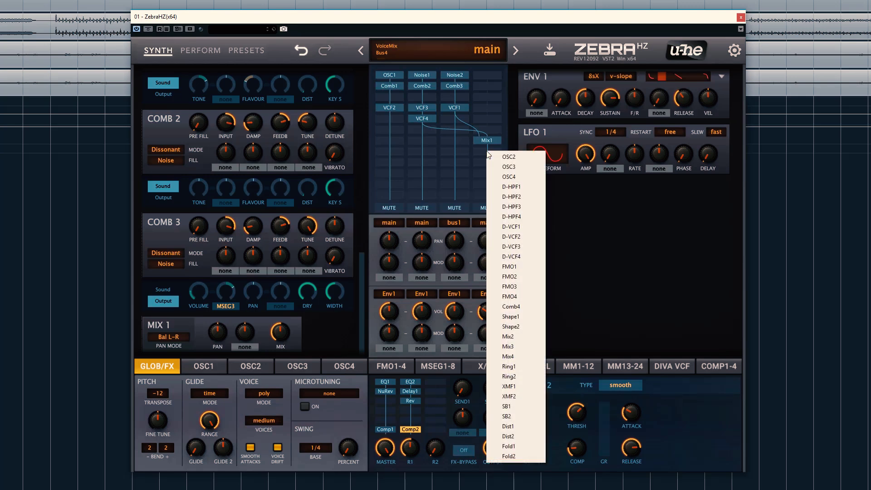
pyautogui.click(519, 268)
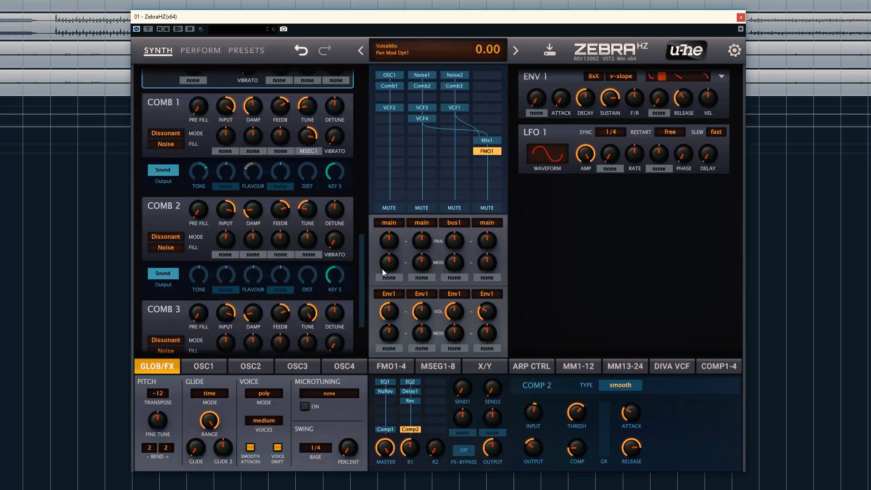
pyautogui.scroll(5, 361, 258)
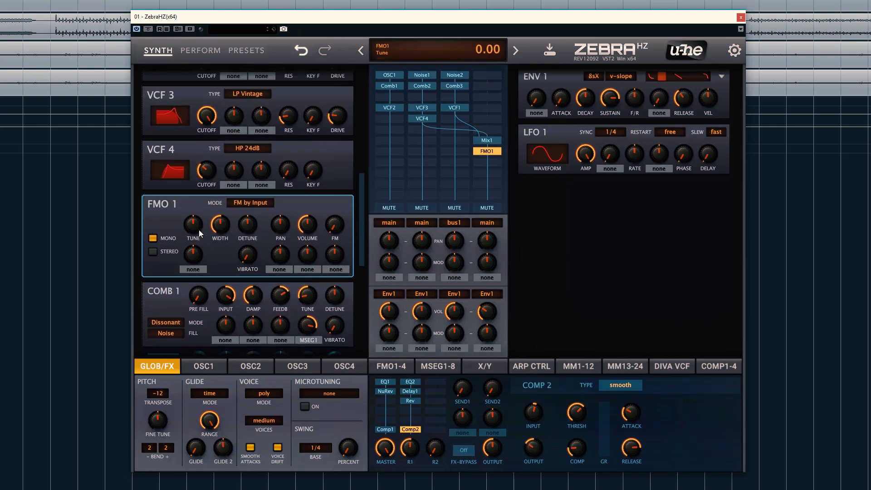
# Assign MSEG2 as the modulation source for FMO 1's tune
pyautogui.click(190, 258)
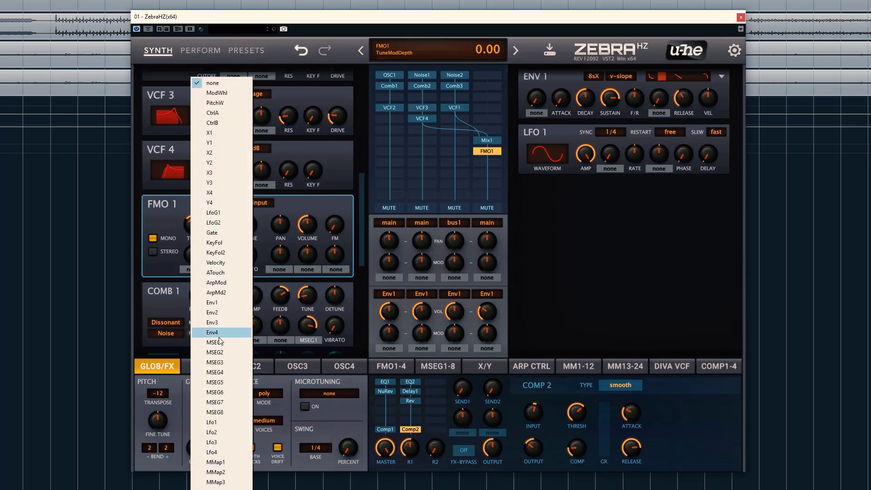
pyautogui.click(217, 353)
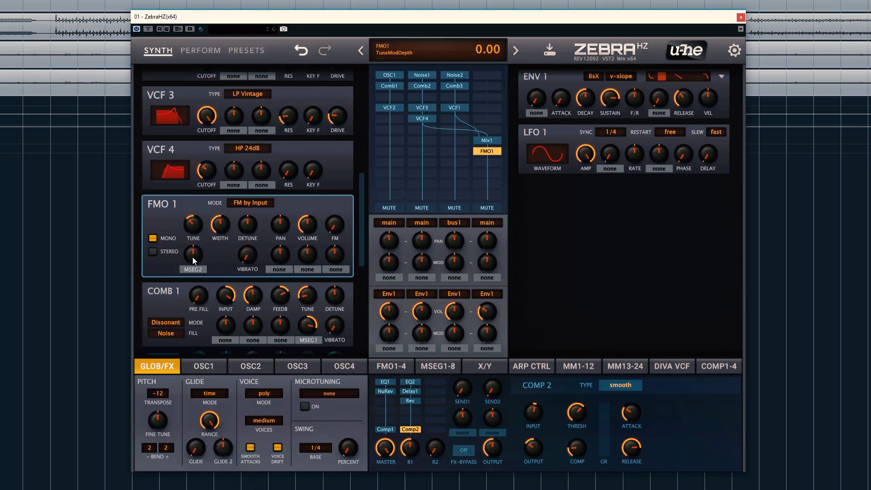
# Mute the first three lanes so only the fourth lane plays
pyautogui.click(422, 208)
pyautogui.click(389, 207)
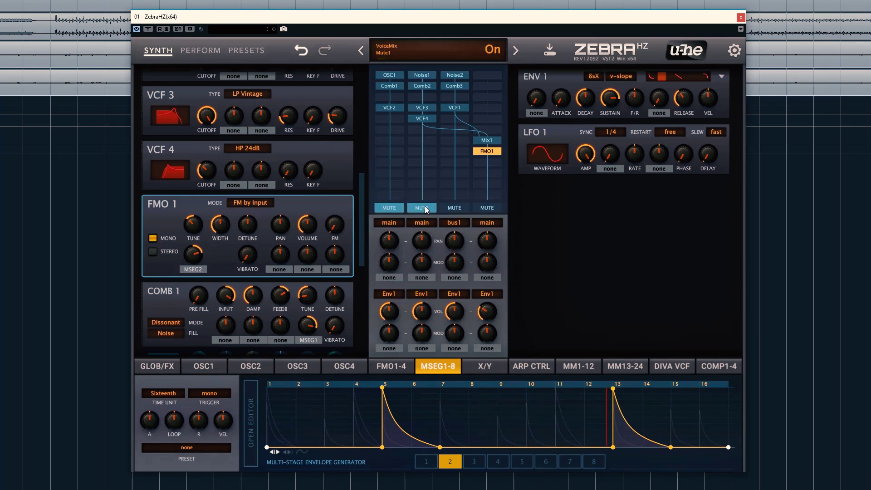
pyautogui.click(454, 207)
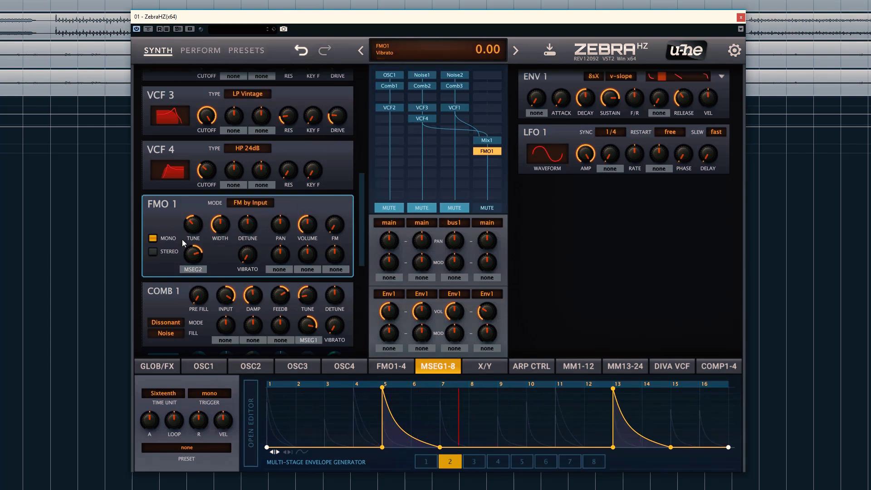
# Raise FMO 1's tune and assign MSEG2 as the modulation source for its volume
pyautogui.moveTo(191, 233); pyautogui.dragTo(204, 208)
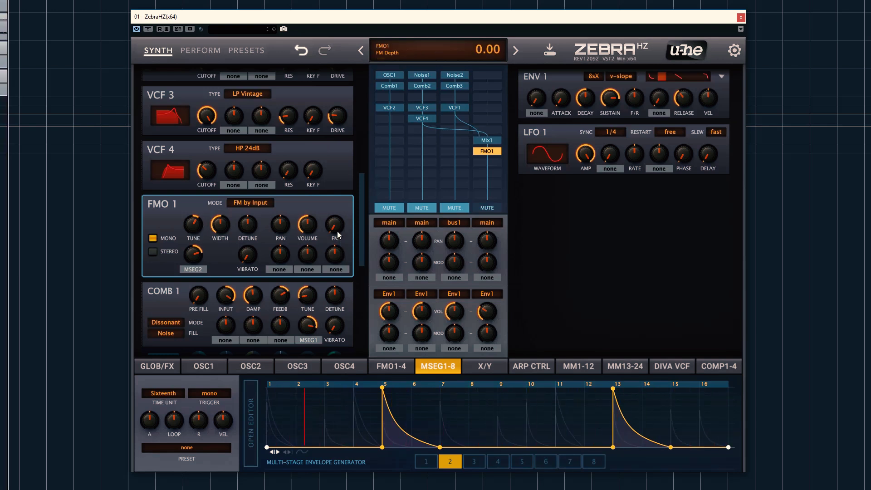
pyautogui.click(312, 269)
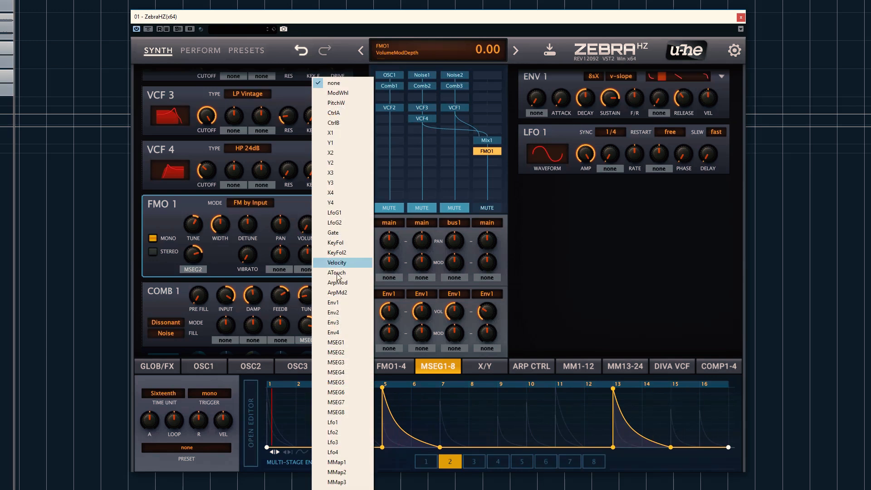
pyautogui.click(336, 353)
# Shift FMO 1's volume from its base level to MSEG2 modulation and set its FM depth to 40.00
pyautogui.moveTo(312, 258); pyautogui.dragTo(342, 201)
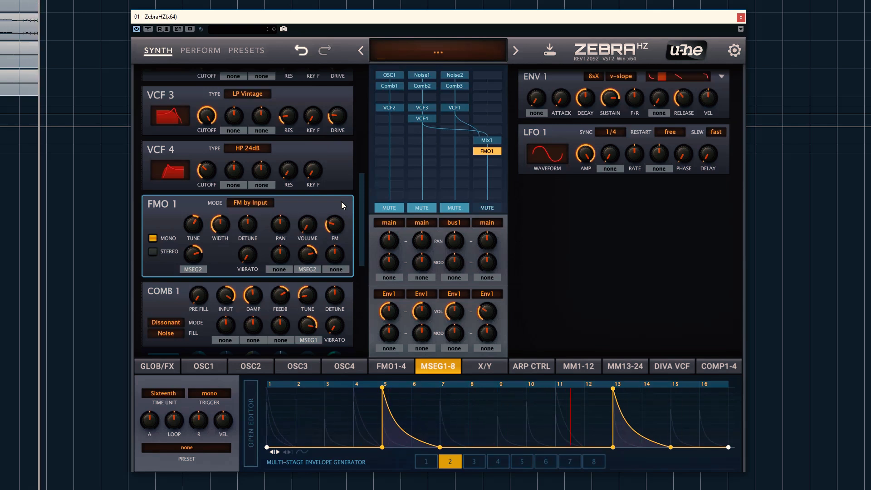
pyautogui.moveTo(342, 202); pyautogui.dragTo(343, 203)
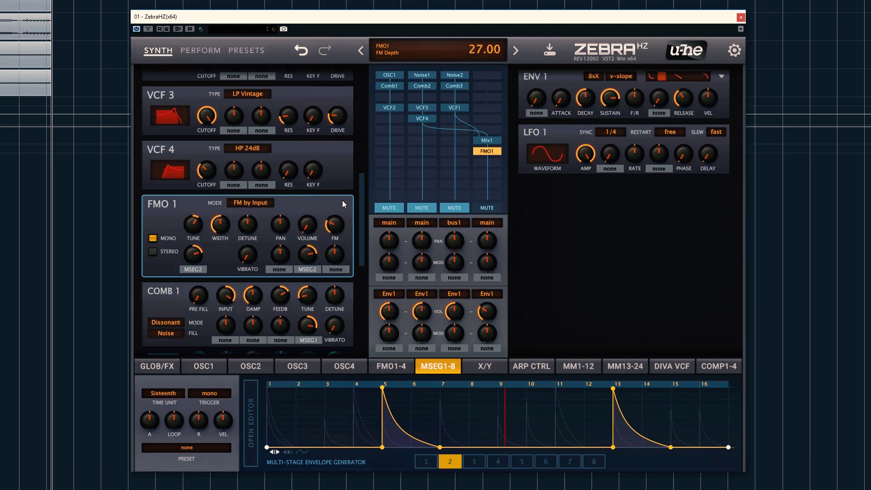
pyautogui.moveTo(344, 203); pyautogui.dragTo(352, 186)
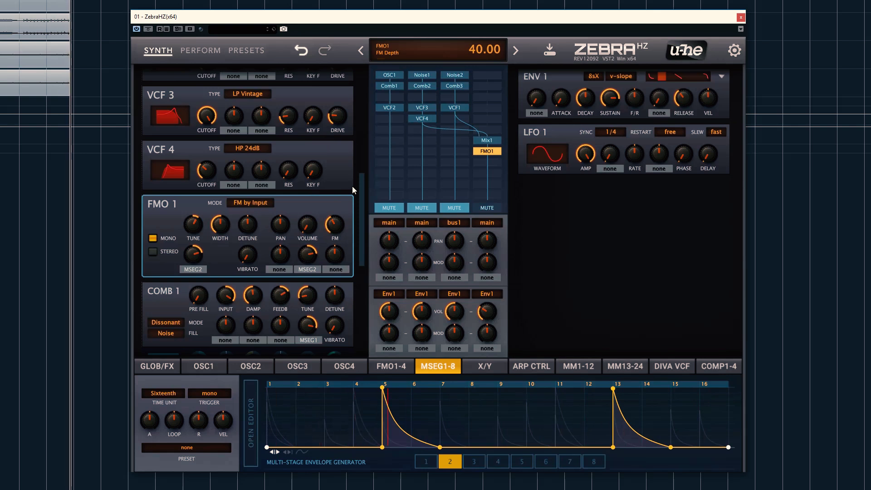
# Unmute the second and third lanes and set the fourth lane's volume to 20.00
pyautogui.click(448, 208)
pyautogui.click(429, 209)
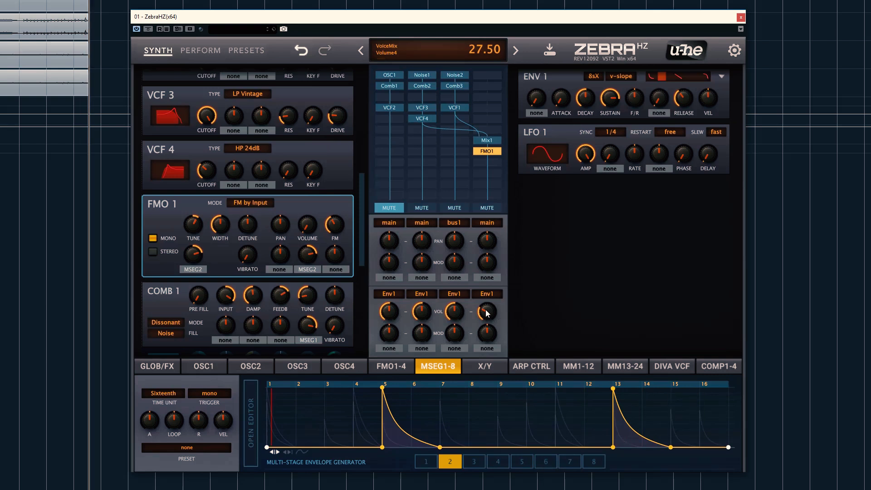
pyautogui.moveTo(487, 313); pyautogui.dragTo(486, 321)
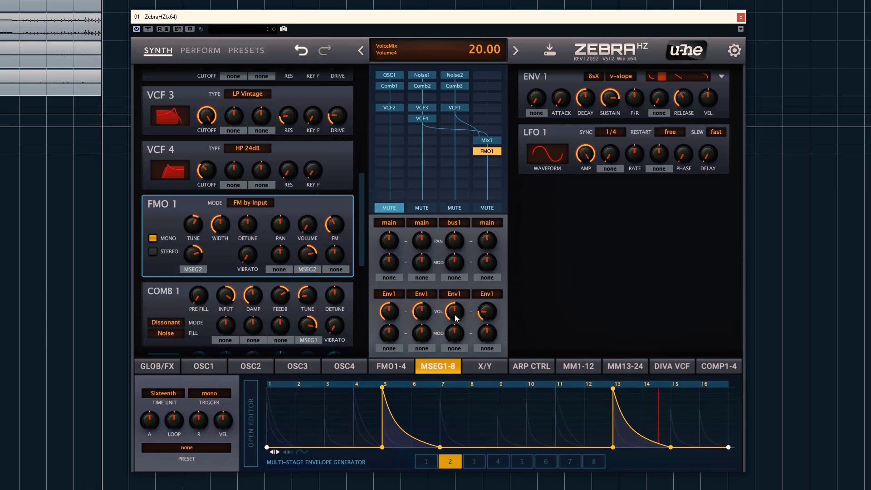